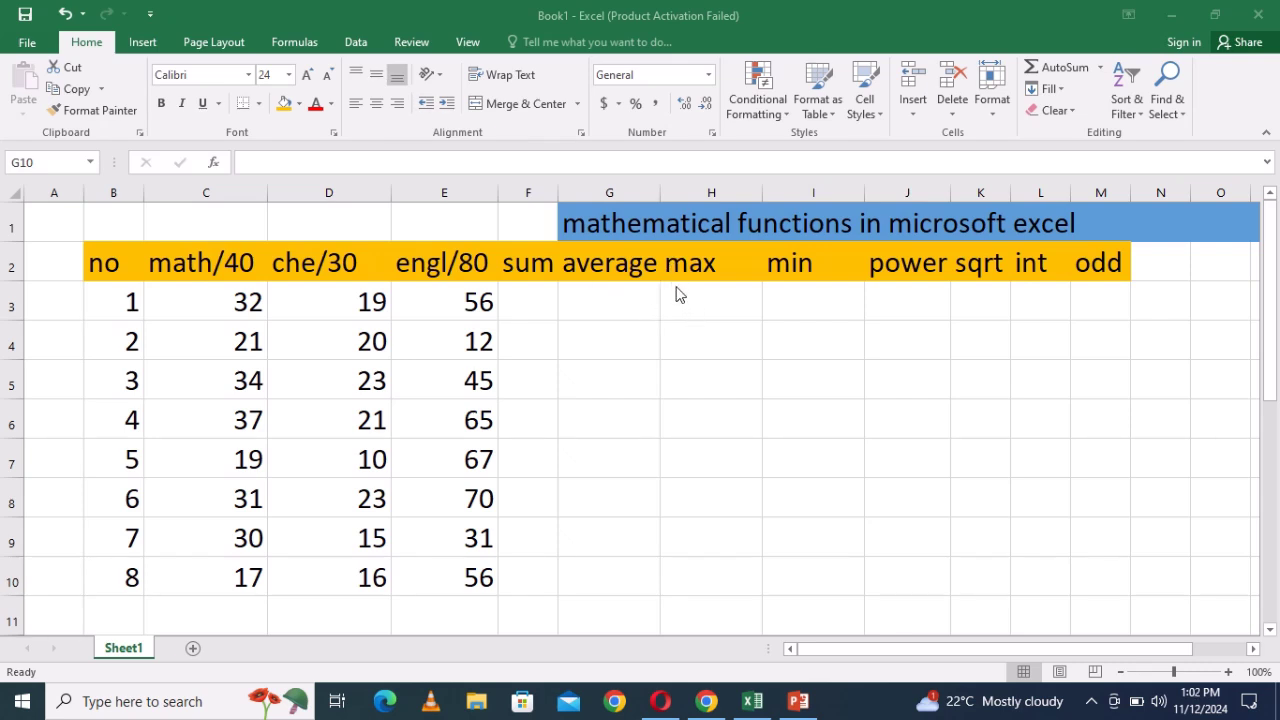
Insert a new column between the average and max columns.
{"action": "left_click", "coordinate": [691, 192]}
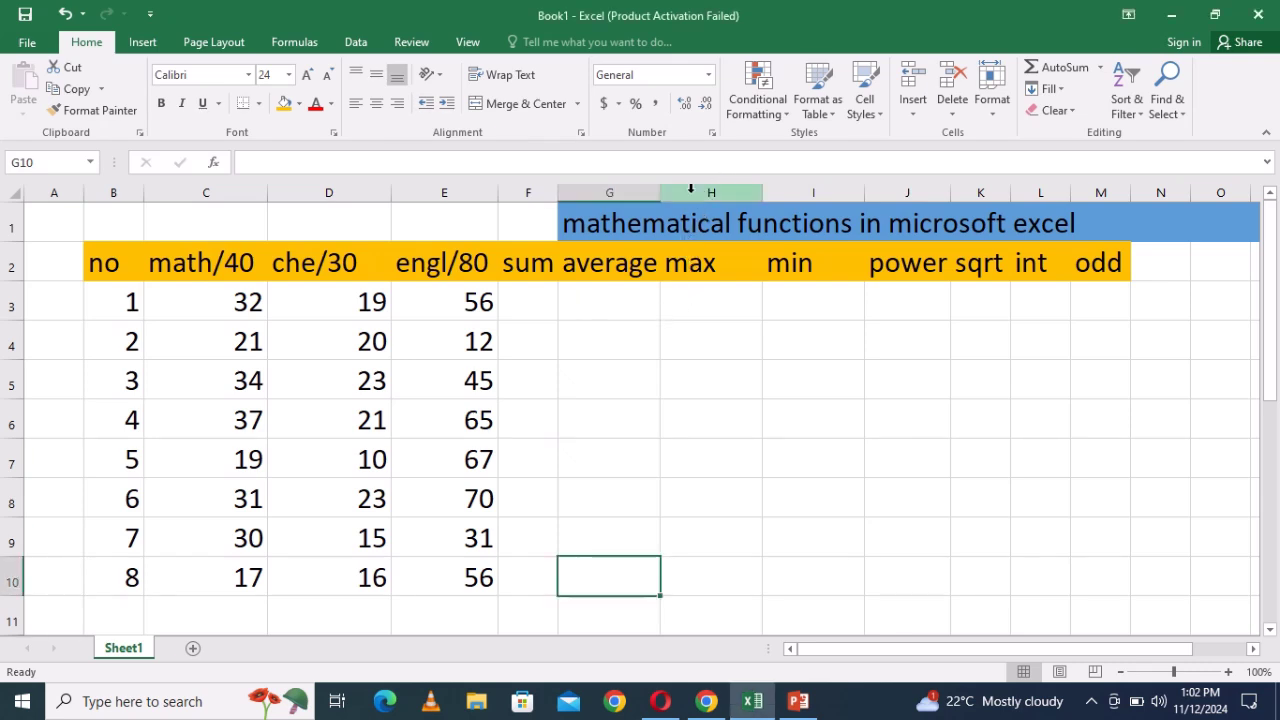
{"action": "left_click", "coordinate": [691, 190]}
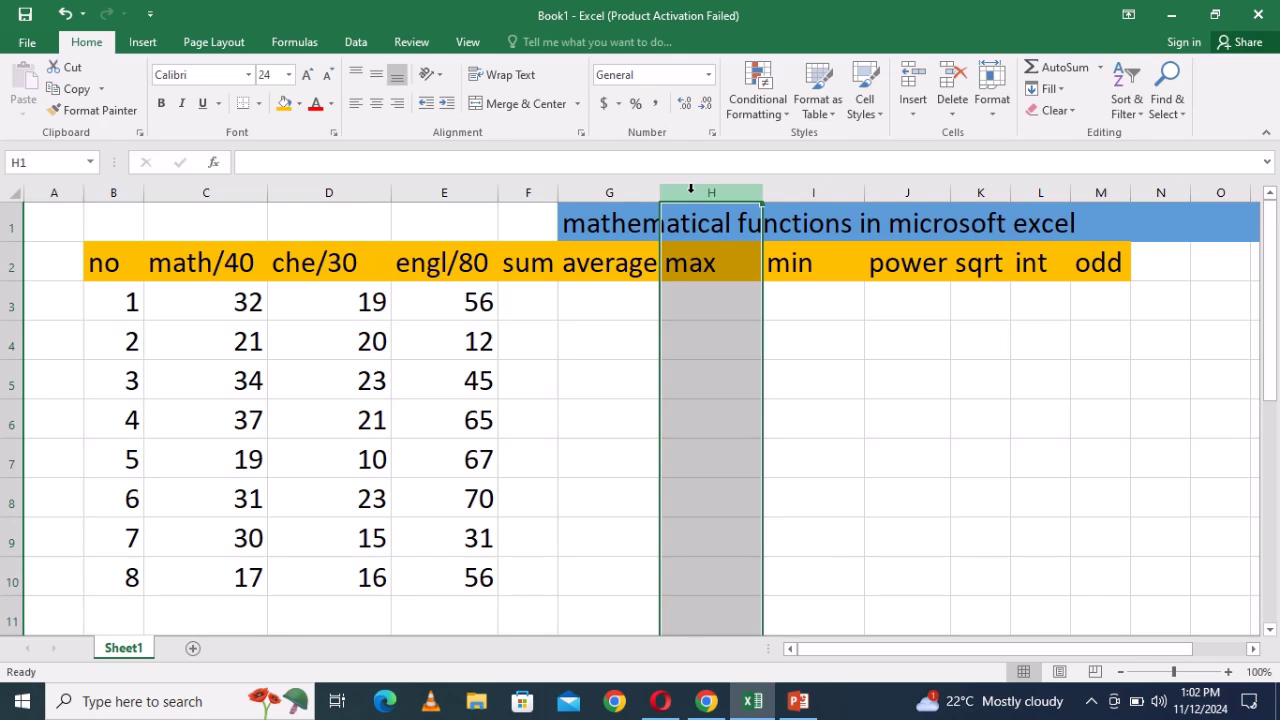
{"action": "right_click", "coordinate": [691, 188]}
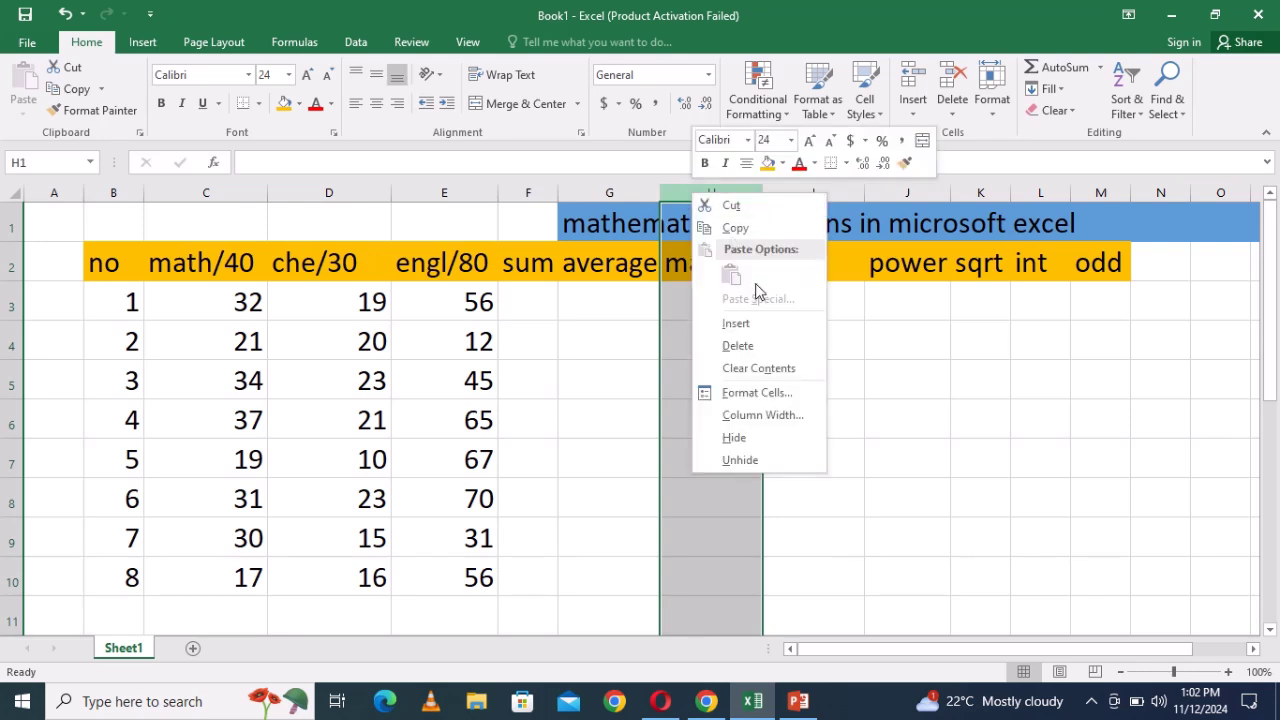
{"action": "left_click", "coordinate": [736, 323]}
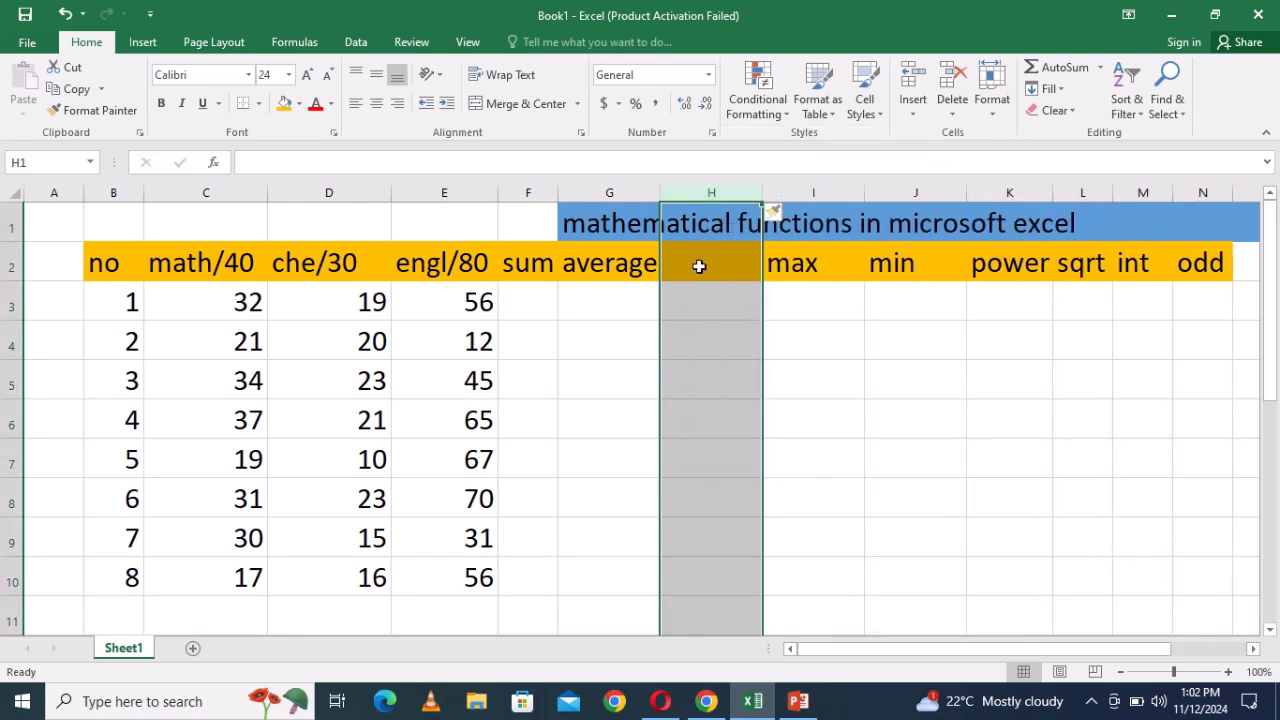
Enter the heading "percentage" in H2 and widen column H to fit it.
{"action": "left_click", "coordinate": [700, 266]}
{"action": "type", "text": "pe"}
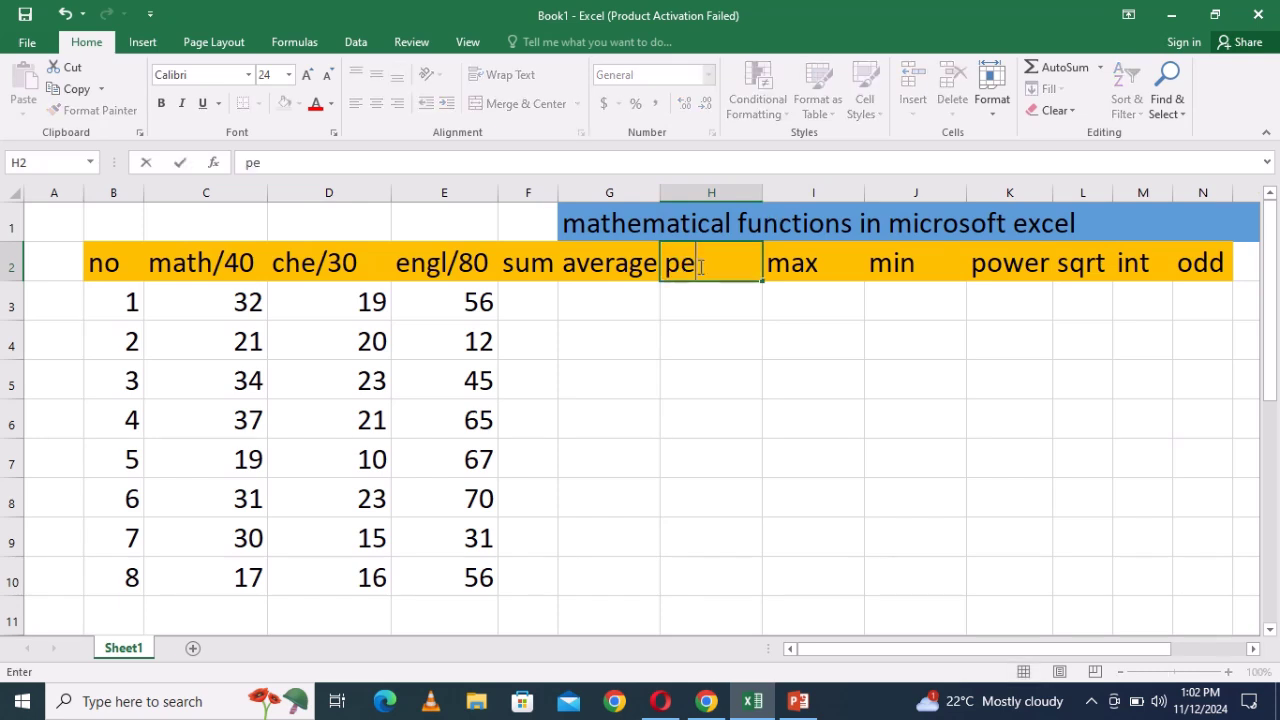
{"action": "type", "text": "rcentage"}
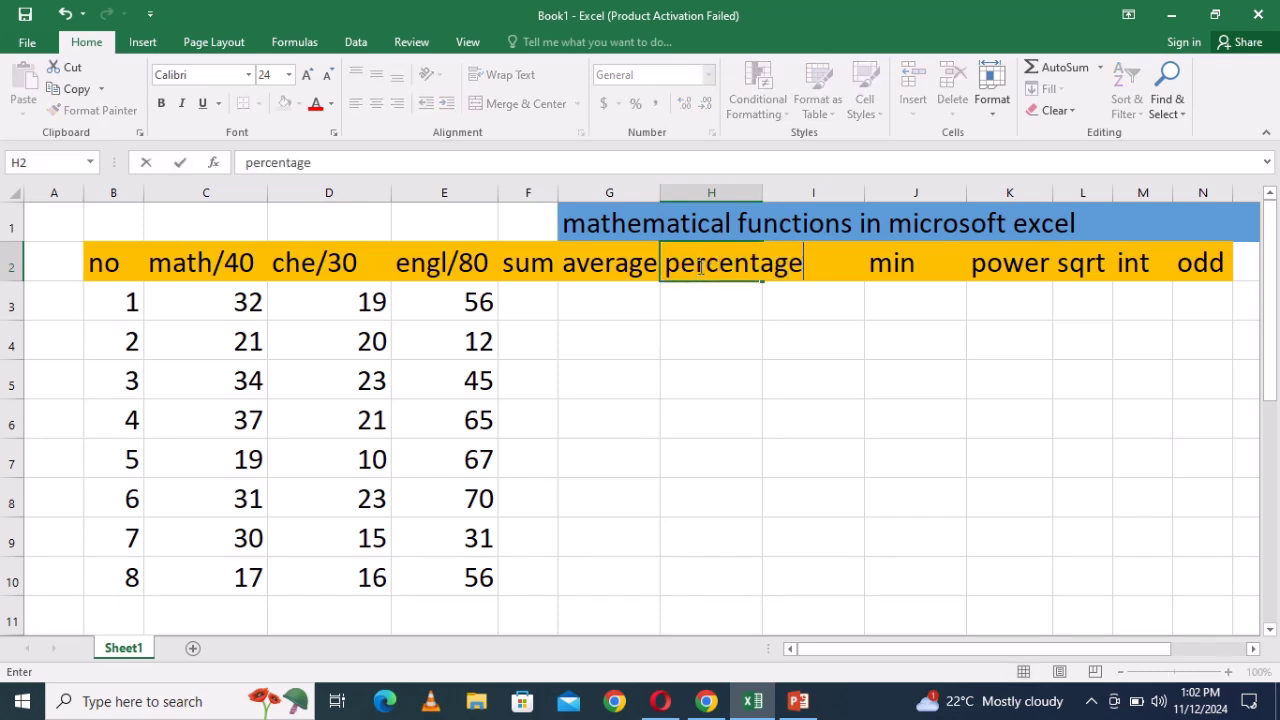
{"action": "key", "text": "Return"}
{"action": "left_click", "coordinate": [757, 337]}
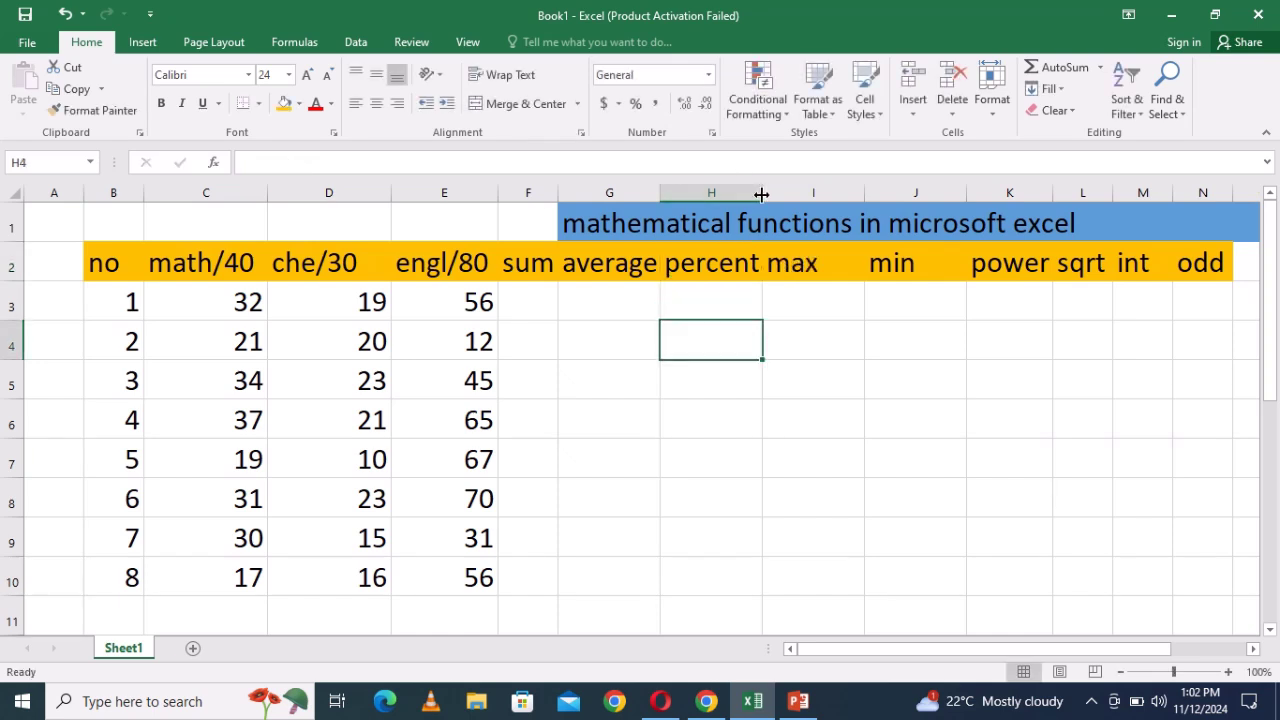
{"action": "left_click_drag", "start_coordinate": [761, 192], "coordinate": [828, 192]}
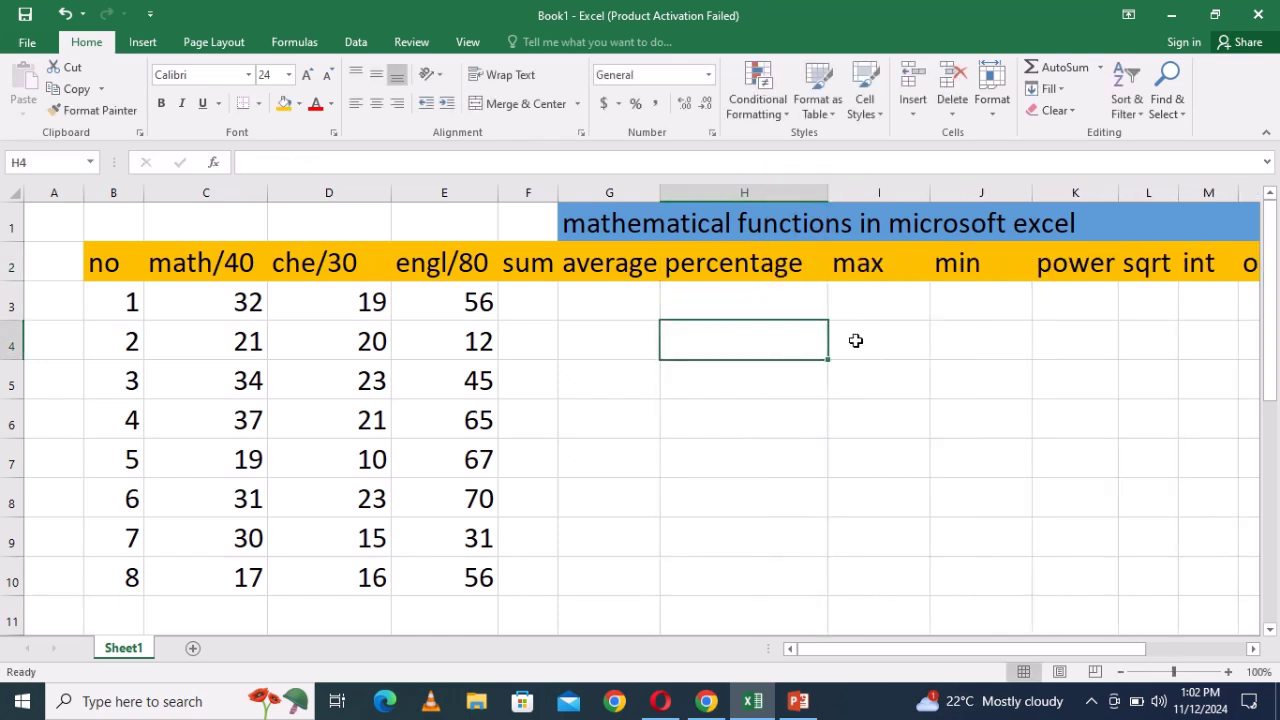
{"action": "left_click", "coordinate": [853, 340]}
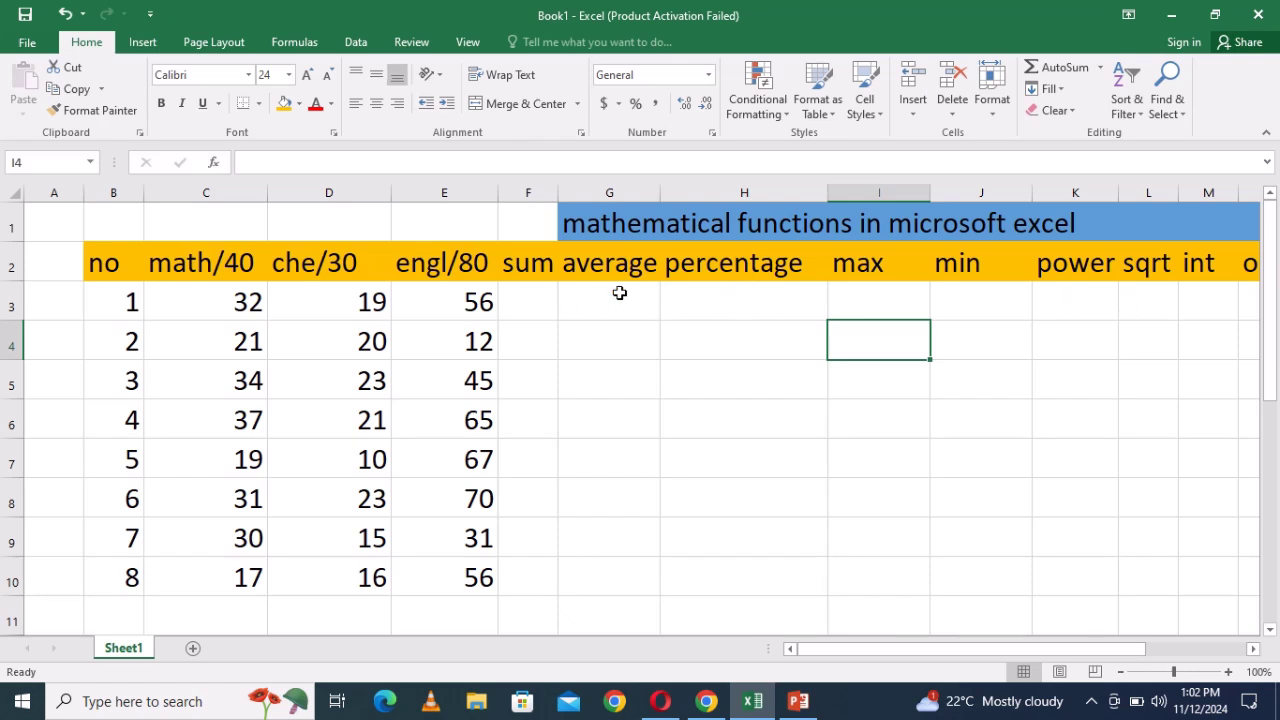
Enter the formula =sum(C3,D3,E3) in F3 to add the first row's three marks.
{"action": "left_click", "coordinate": [517, 305]}
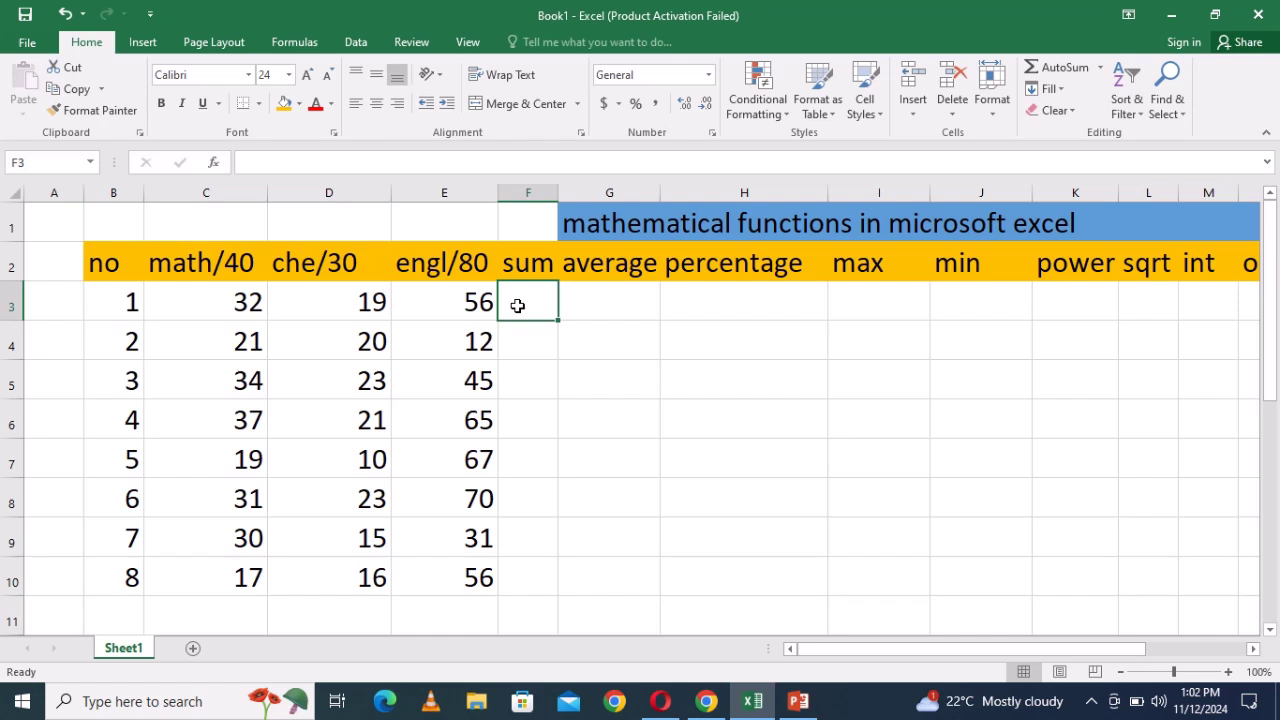
{"action": "type", "text": "="}
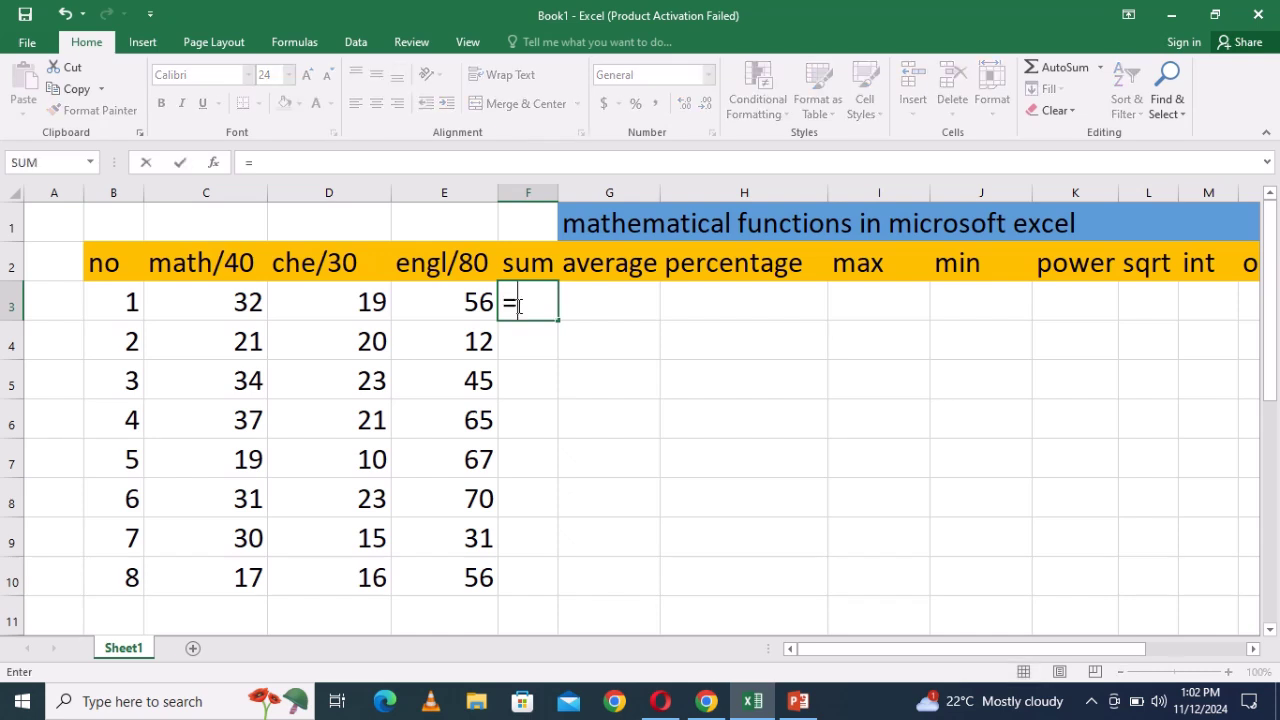
{"action": "type", "text": "su"}
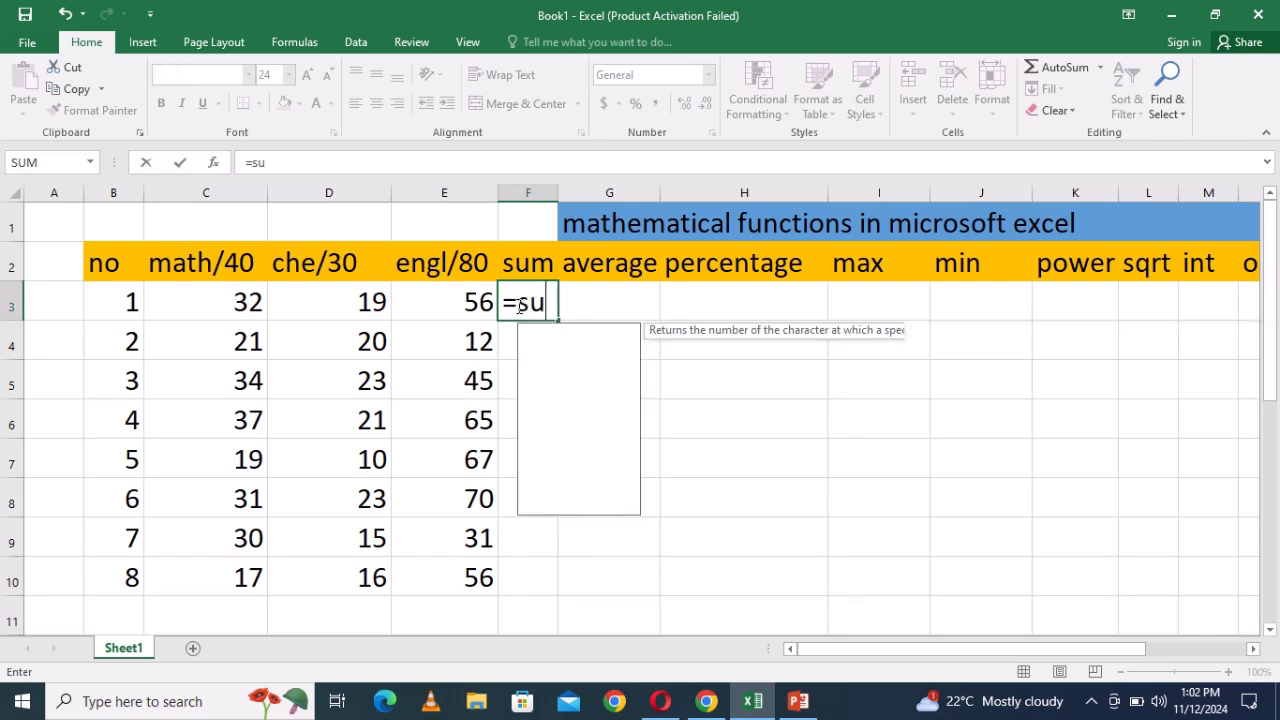
{"action": "type", "text": "m("}
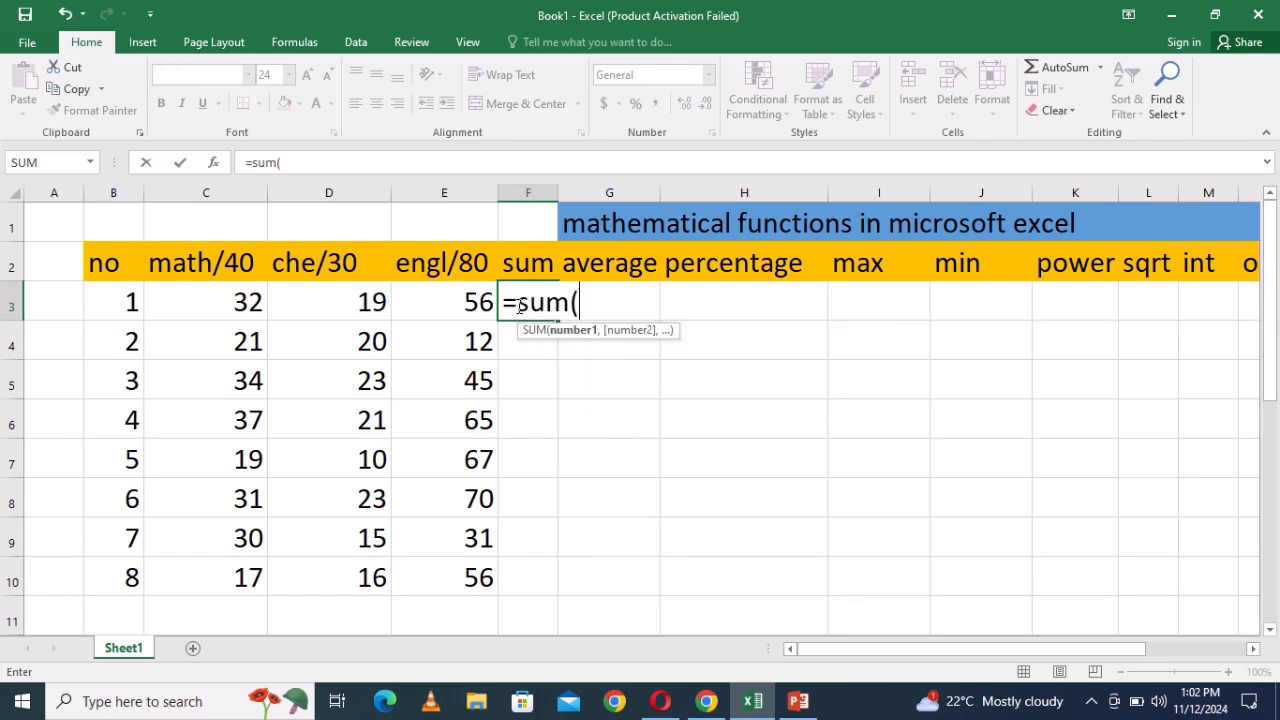
{"action": "left_click", "coordinate": [241, 300]}
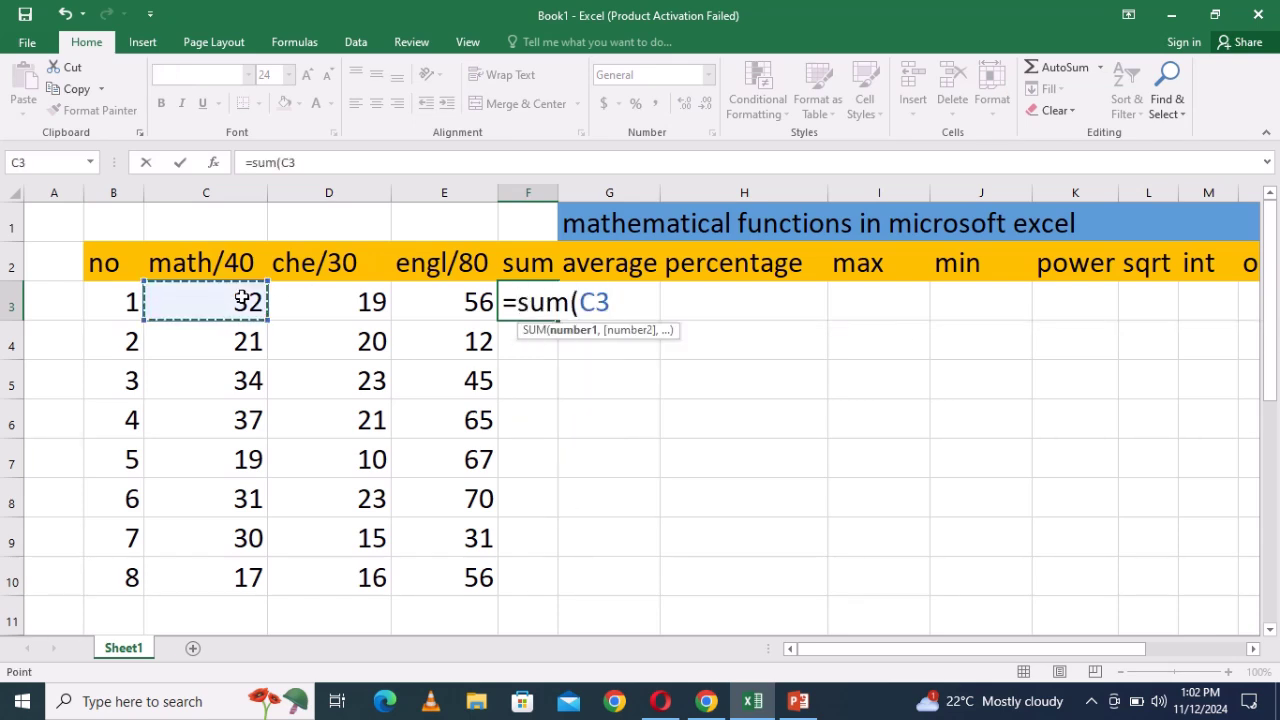
{"action": "type", "text": ","}
{"action": "left_click", "coordinate": [339, 302]}
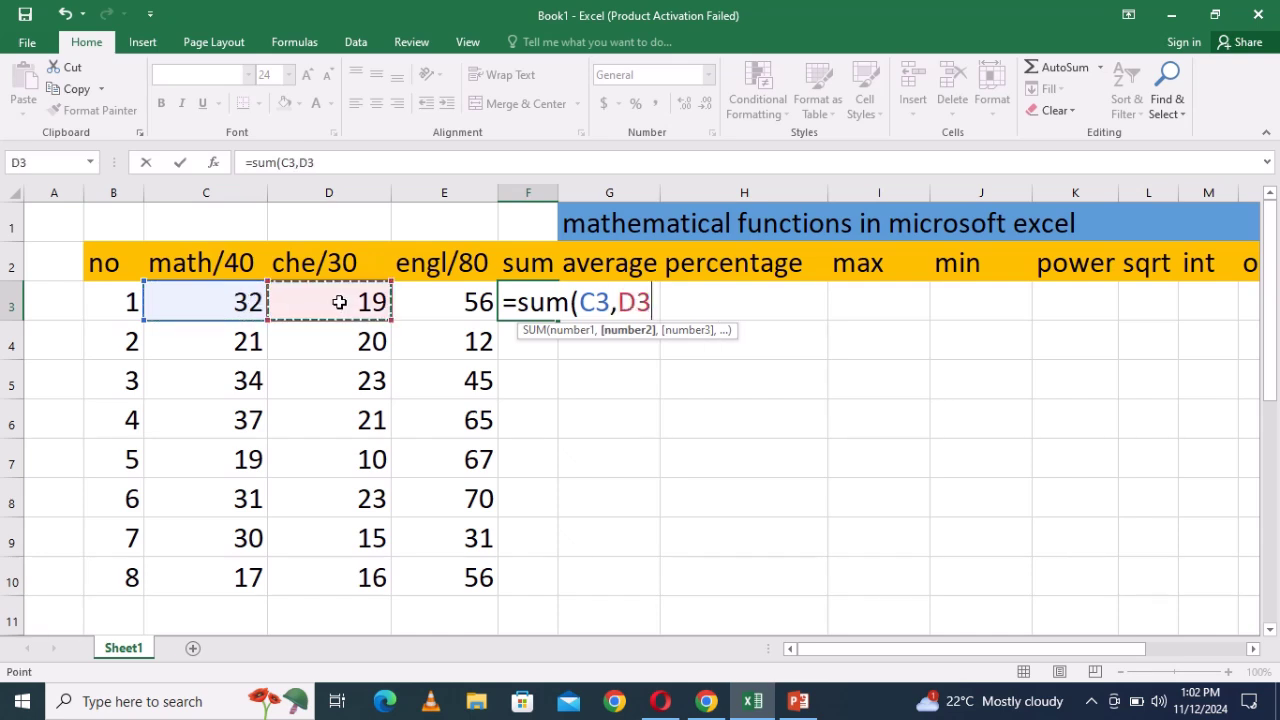
{"action": "type", "text": ","}
{"action": "left_click", "coordinate": [484, 308]}
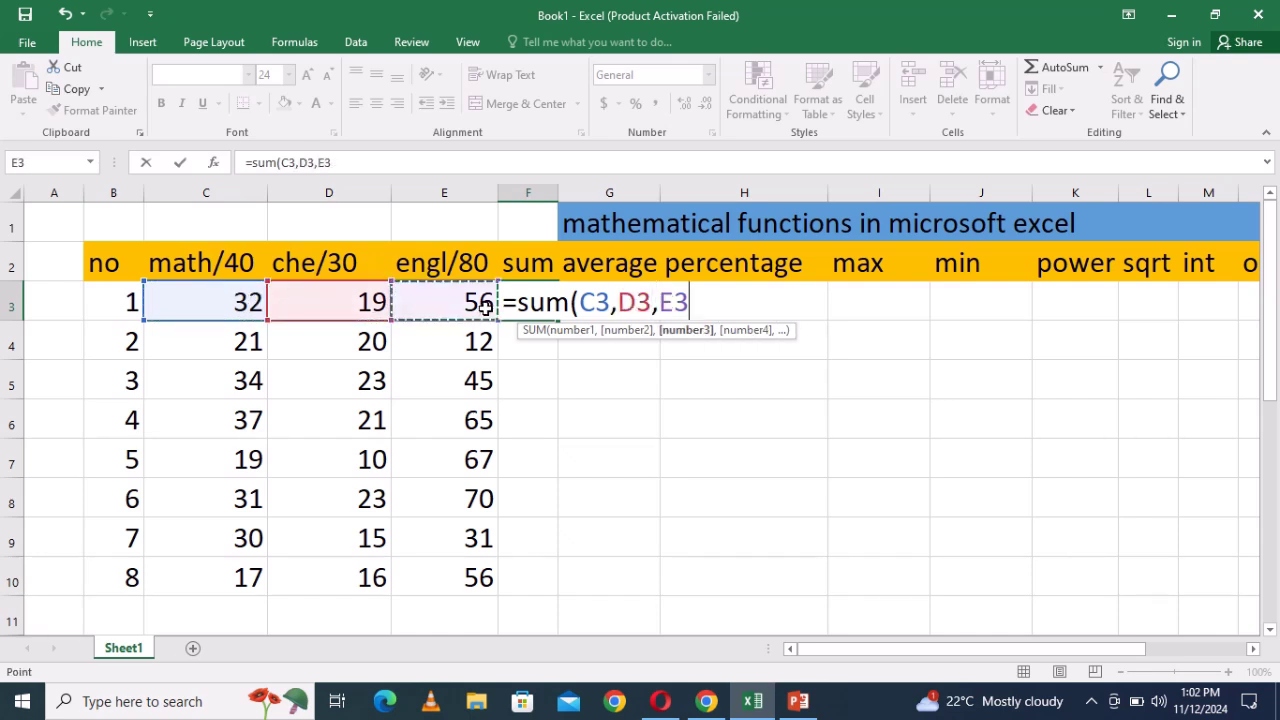
{"action": "type", "text": ")"}
{"action": "key", "text": "Return"}
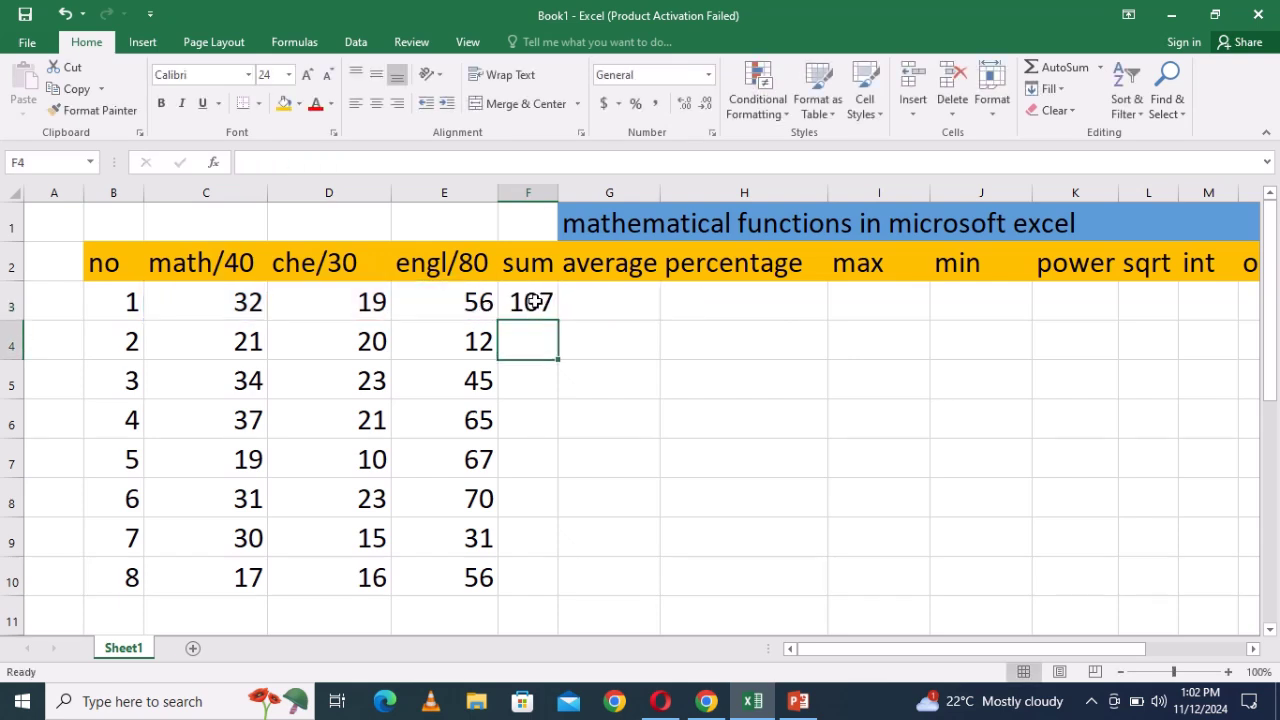
Delete the SUM formula from F3.
{"action": "double_click", "coordinate": [530, 300]}
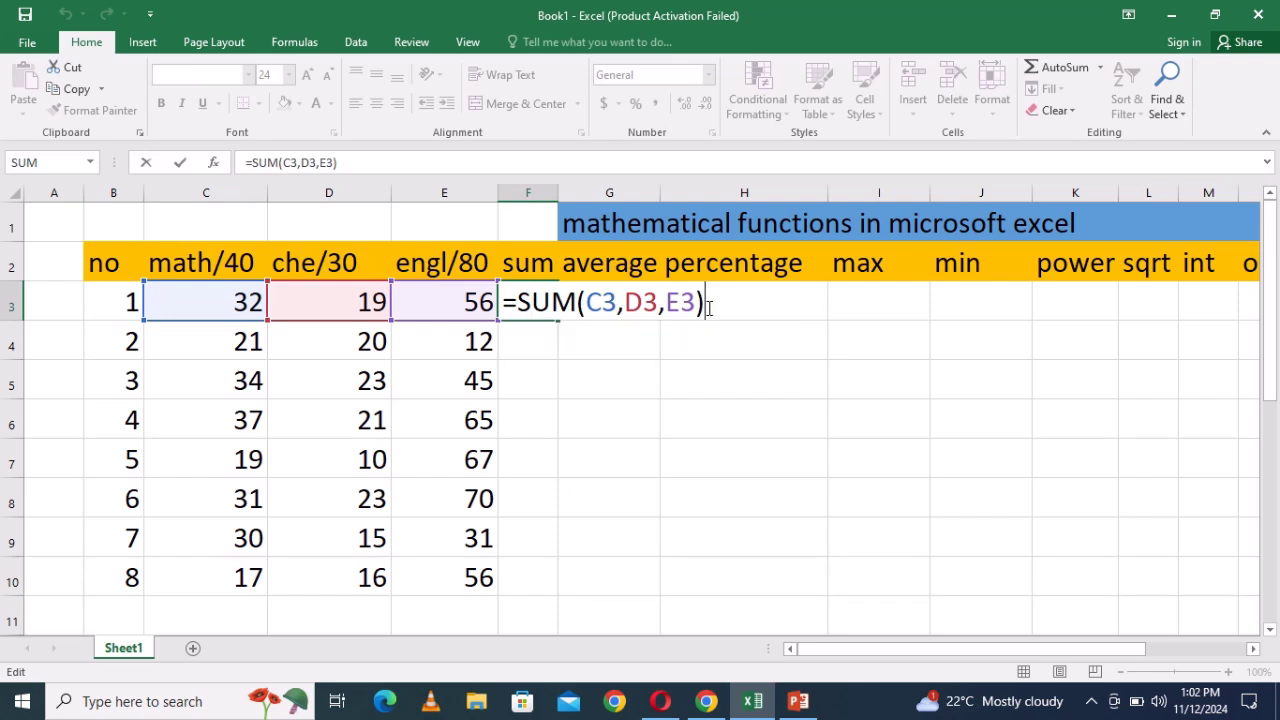
{"action": "key", "text": "BackSpace"}
{"action": "key", "text": "BackSpace"}
{"action": "key", "text": "BackSpace"}
{"action": "key", "text": "BackSpace"}
{"action": "key", "text": "BackSpace"}
{"action": "key", "text": "BackSpace"}
{"action": "key", "text": "BackSpace"}
{"action": "key", "text": "BackSpace"}
{"action": "key", "text": "BackSpace"}
{"action": "key", "text": "BackSpace"}
{"action": "key", "text": "BackSpace"}
{"action": "key", "text": "BackSpace"}
{"action": "key", "text": "BackSpace"}
{"action": "key", "text": "BackSpace"}
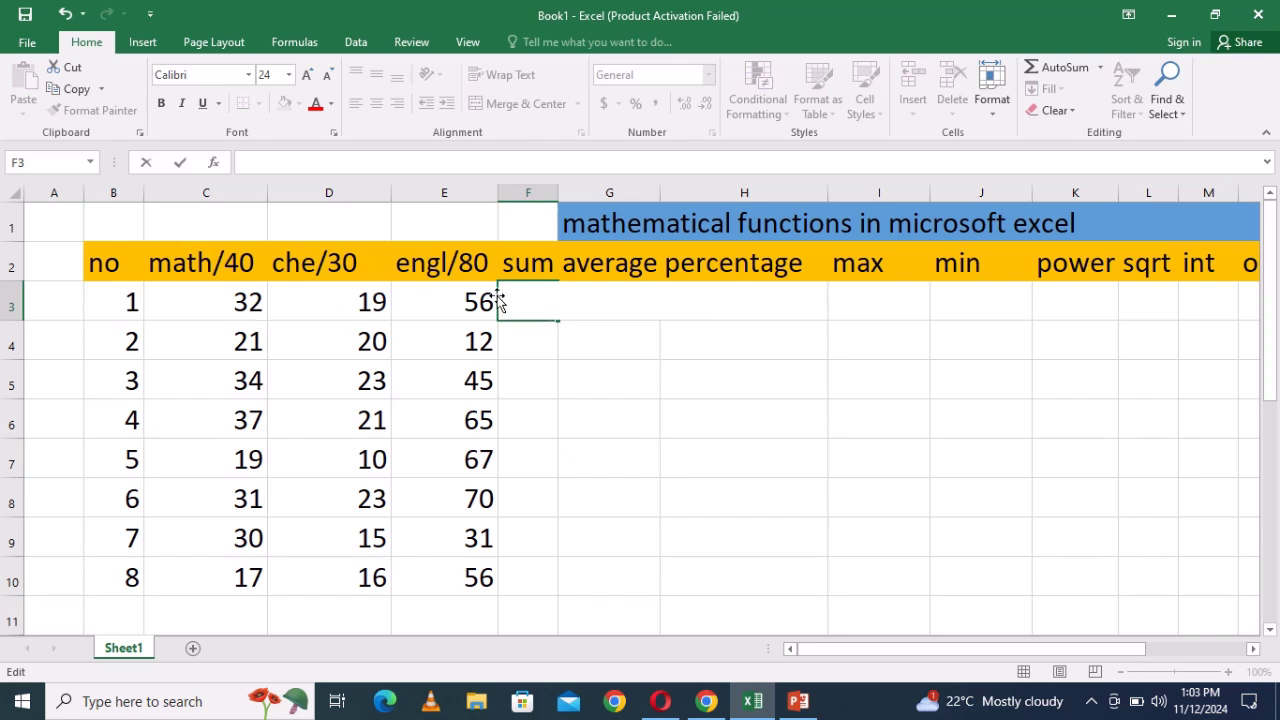
Sum the first row's marks in C3:E3 into F3 with AutoSum.
{"action": "left_click_drag", "start_coordinate": [238, 301], "coordinate": [479, 303]}
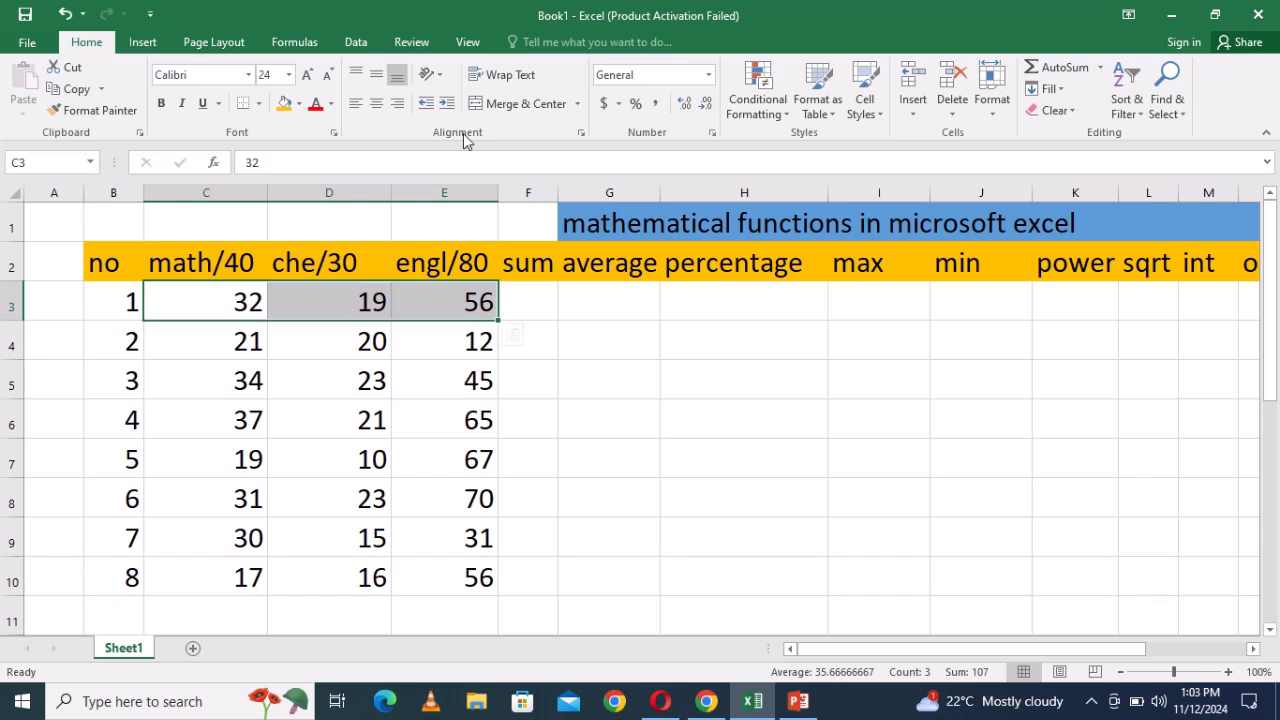
{"action": "left_click", "coordinate": [1101, 68]}
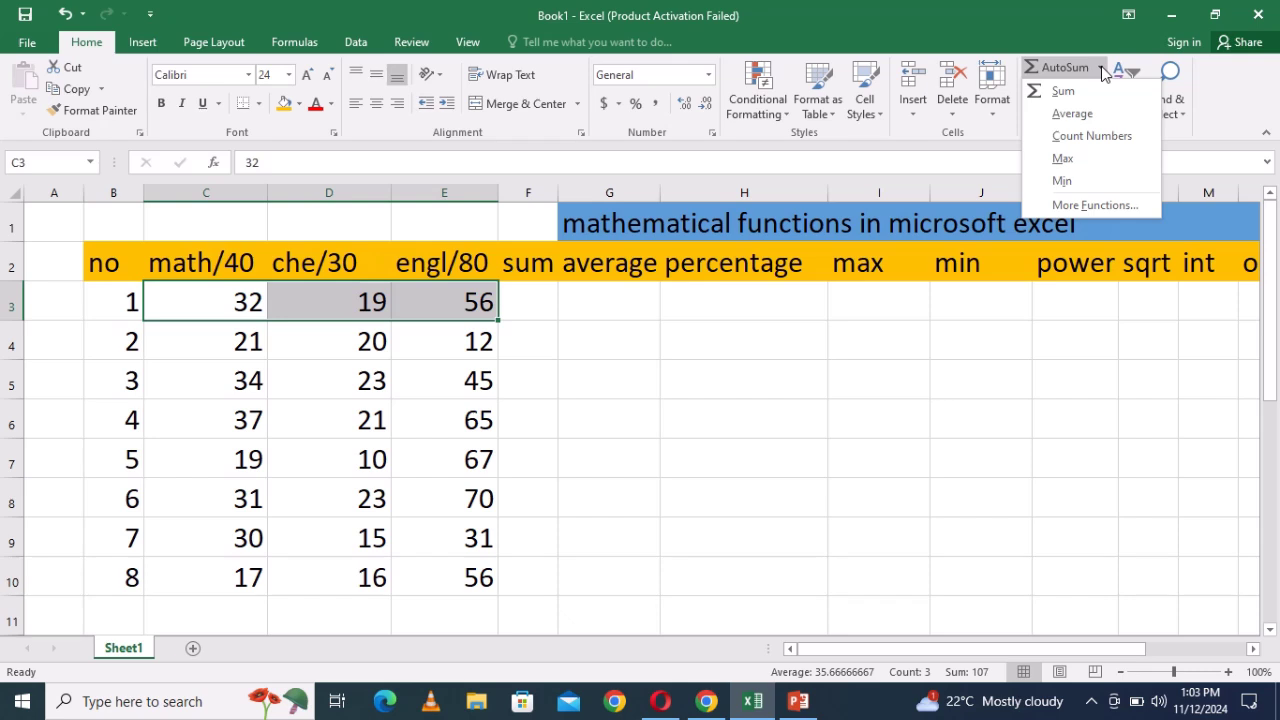
{"action": "left_click", "coordinate": [1097, 93]}
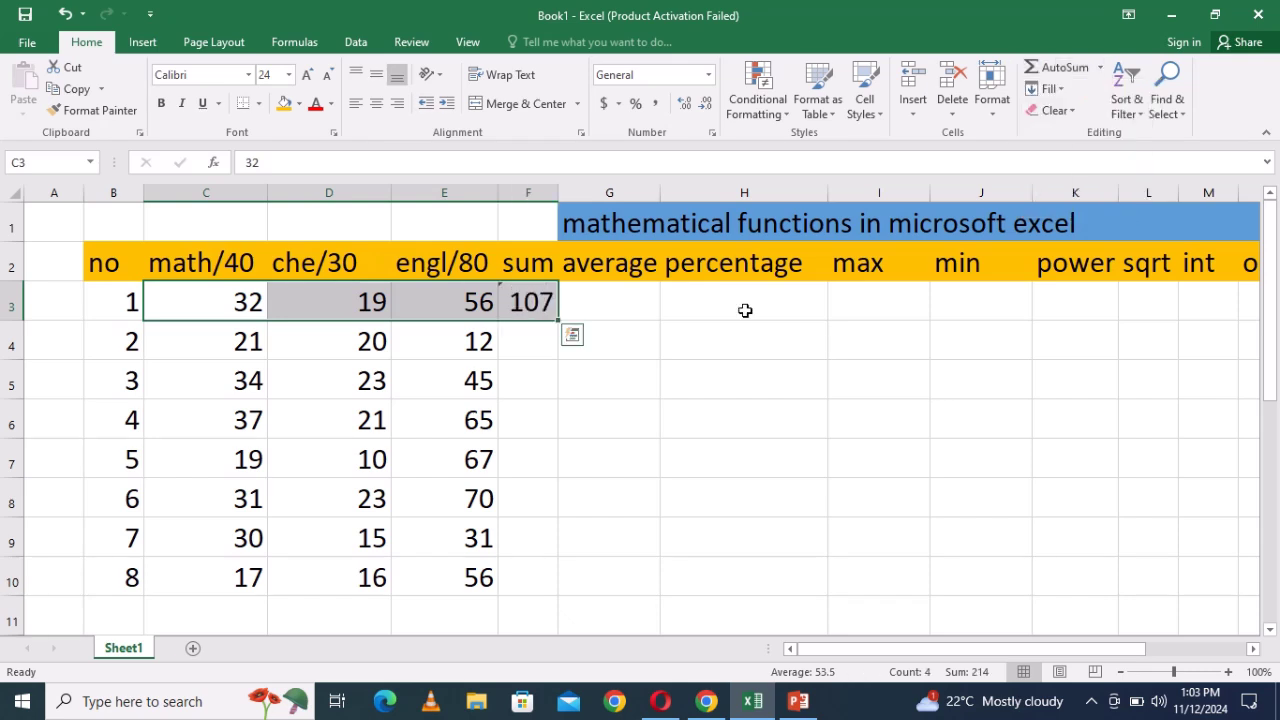
{"action": "left_click", "coordinate": [575, 309]}
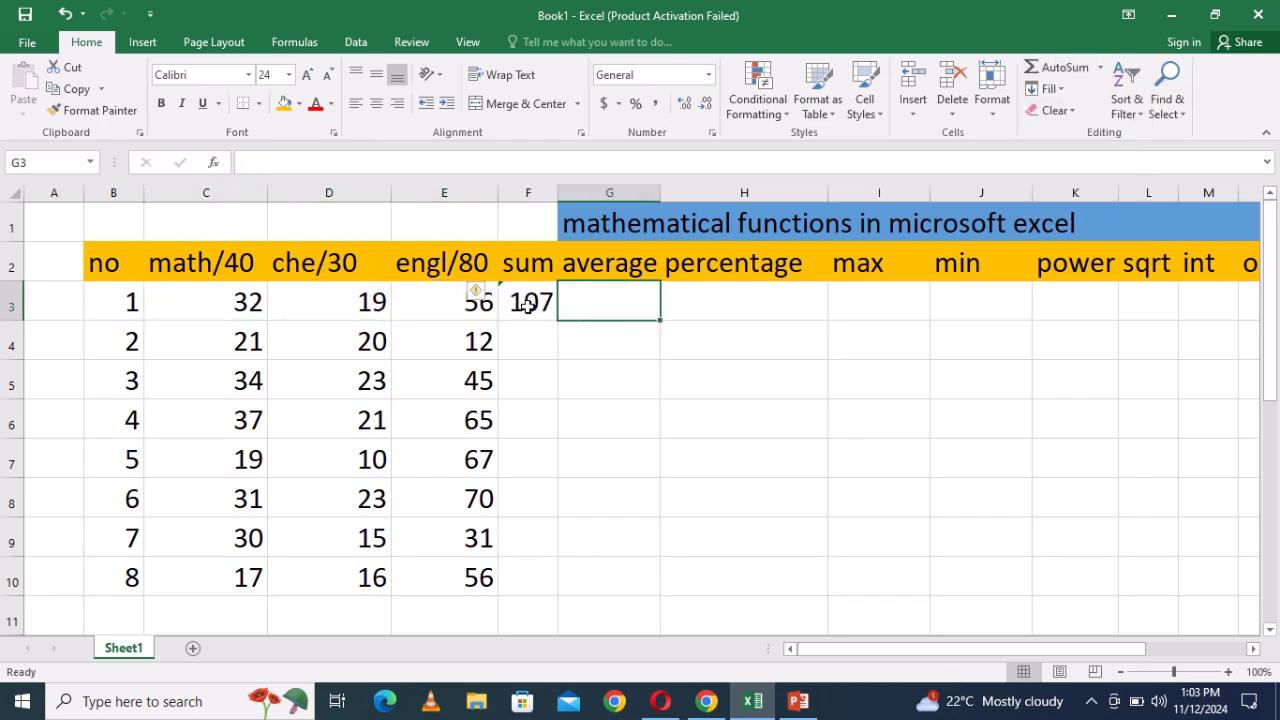
Fill the sum formula from F3 down to F10.
{"action": "left_click", "coordinate": [527, 306]}
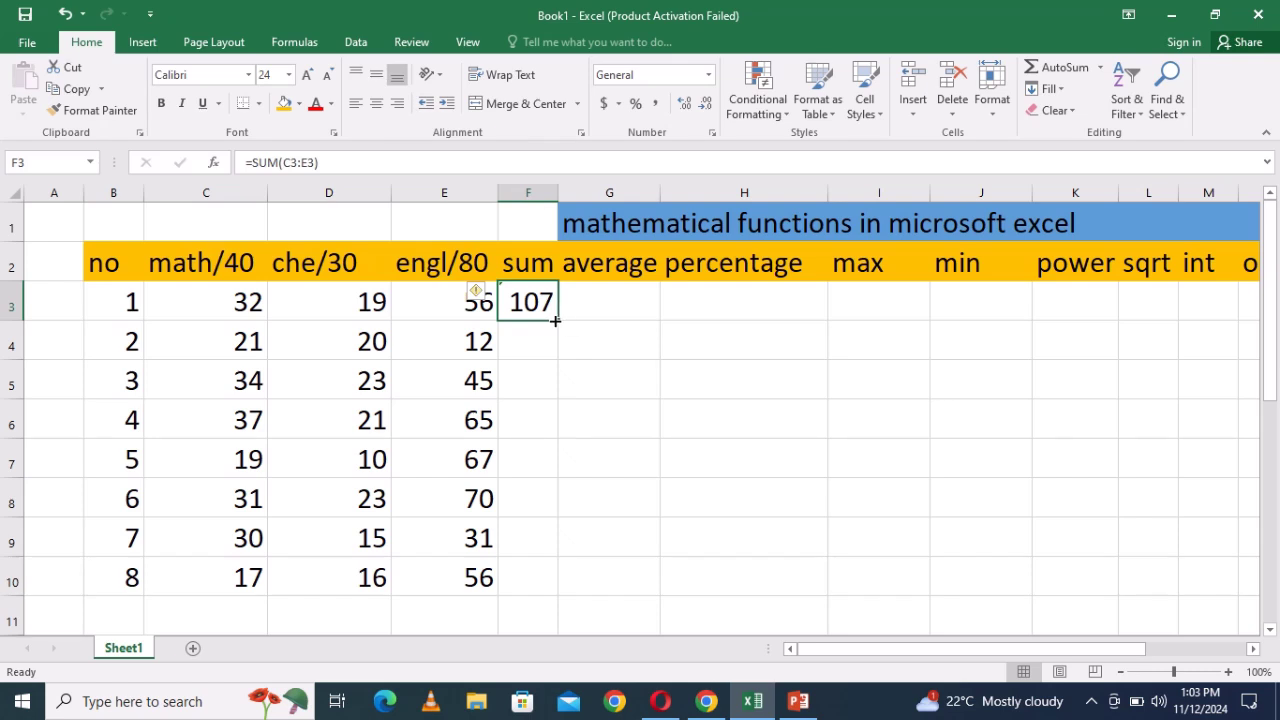
{"action": "left_click_drag", "start_coordinate": [555, 320], "coordinate": [569, 583]}
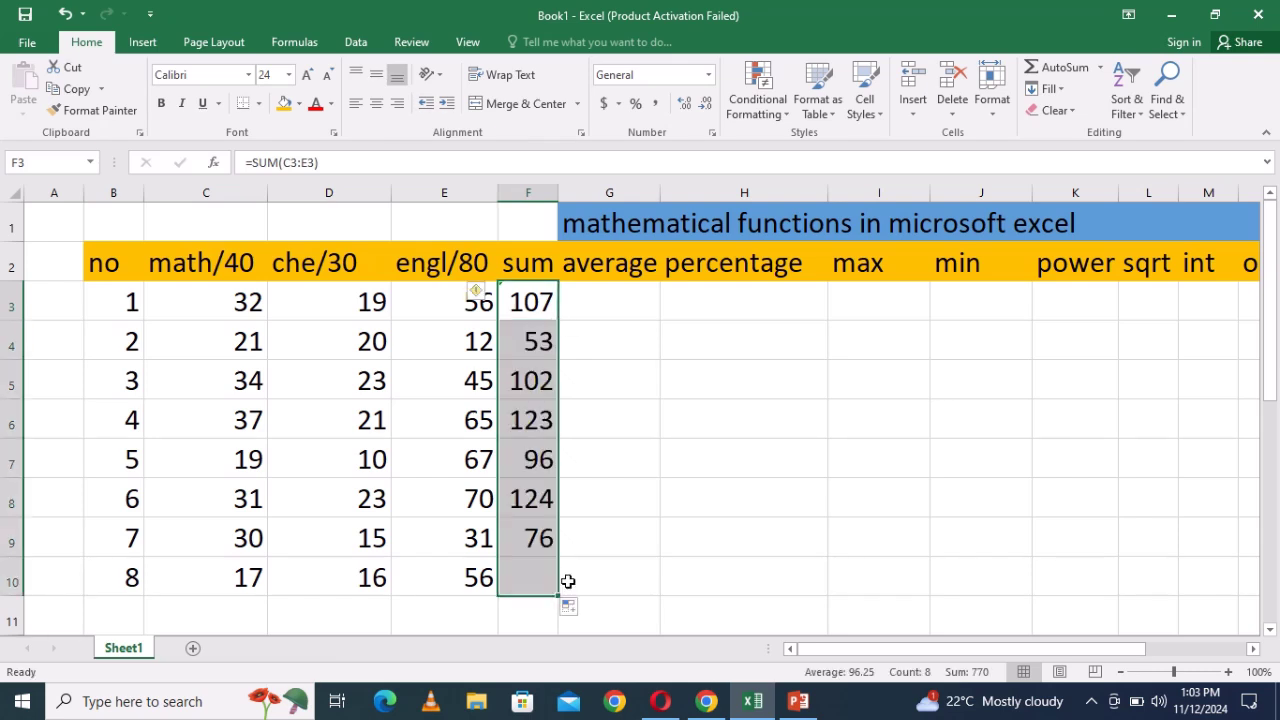
{"action": "left_click", "coordinate": [580, 310]}
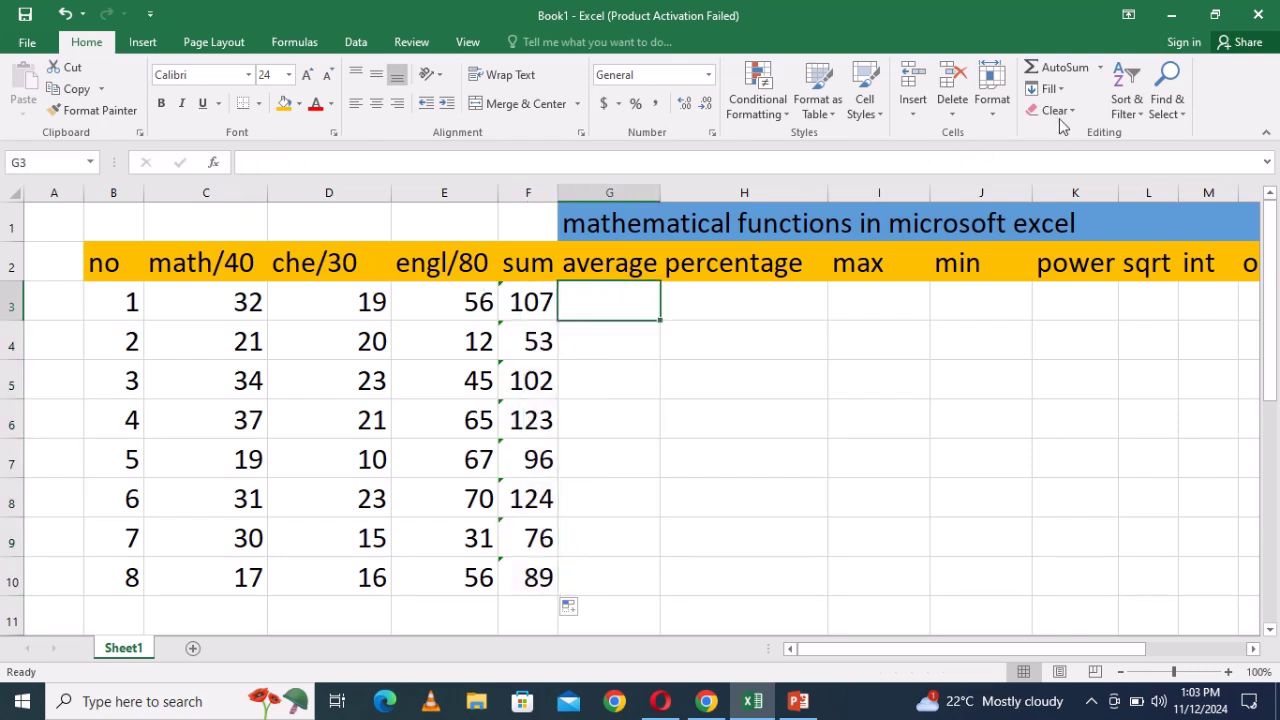
{"action": "left_click", "coordinate": [1100, 68]}
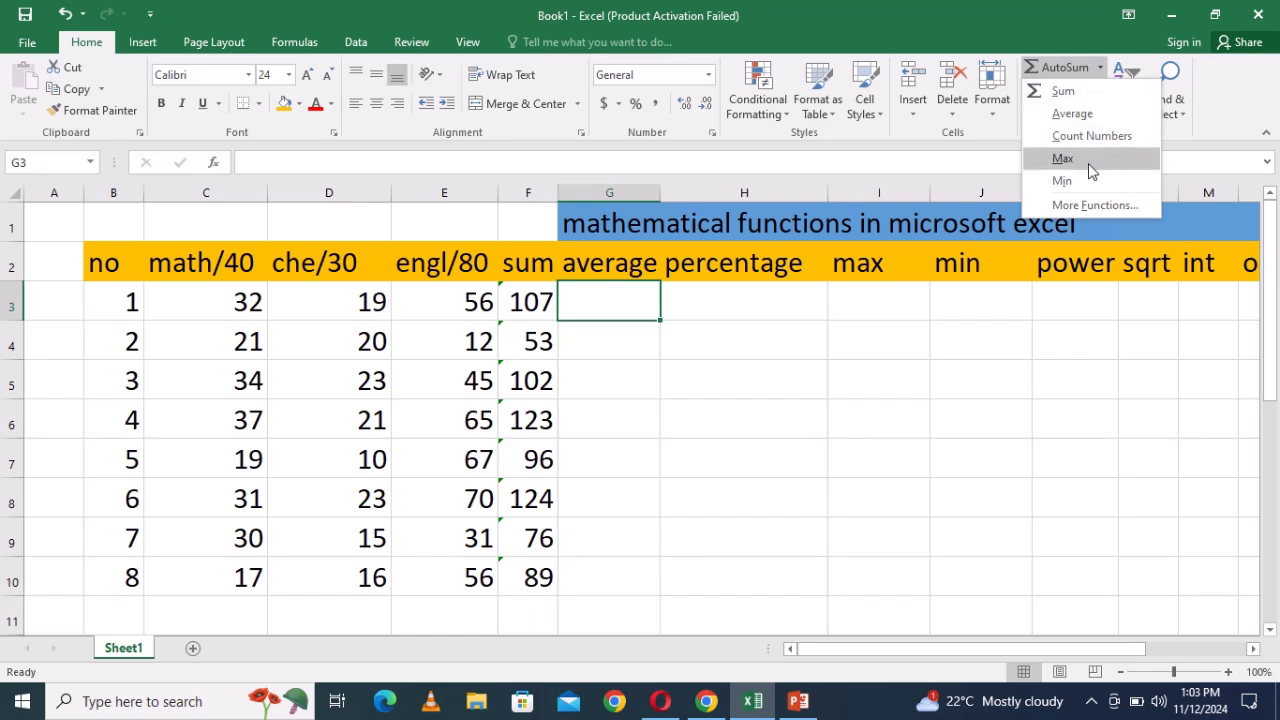
{"action": "left_click", "coordinate": [768, 309]}
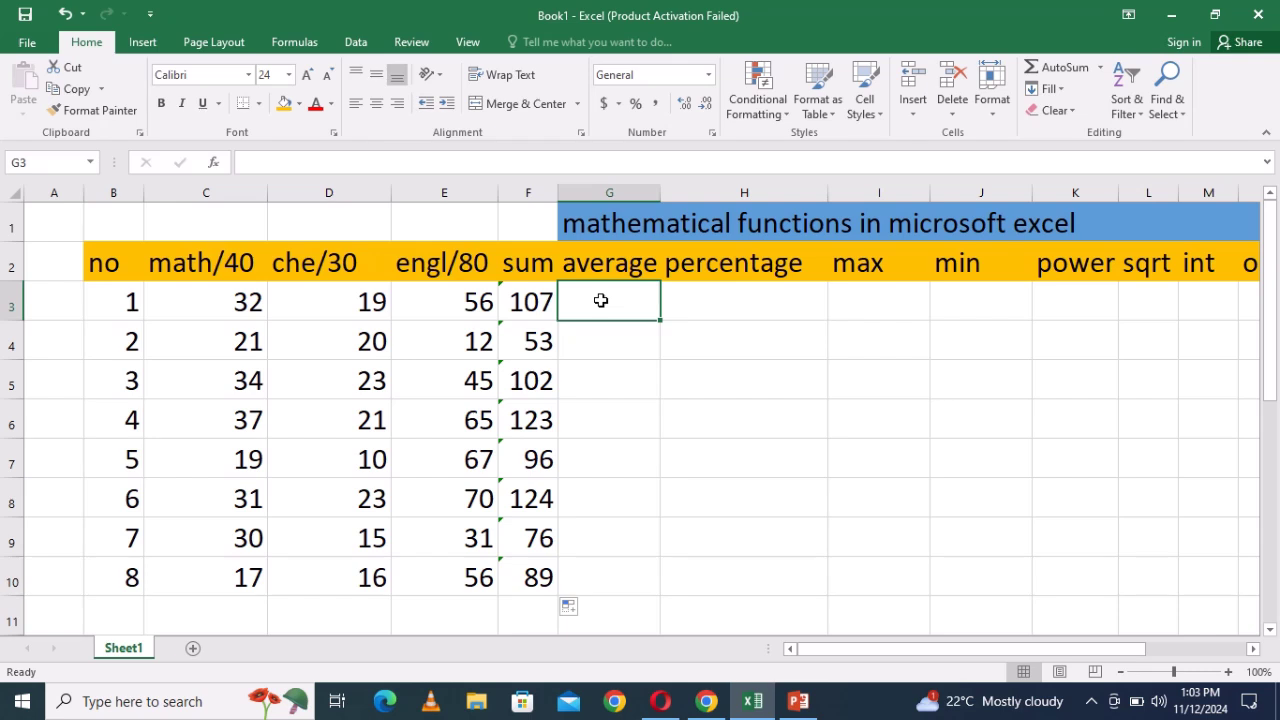
{"action": "left_click", "coordinate": [524, 302]}
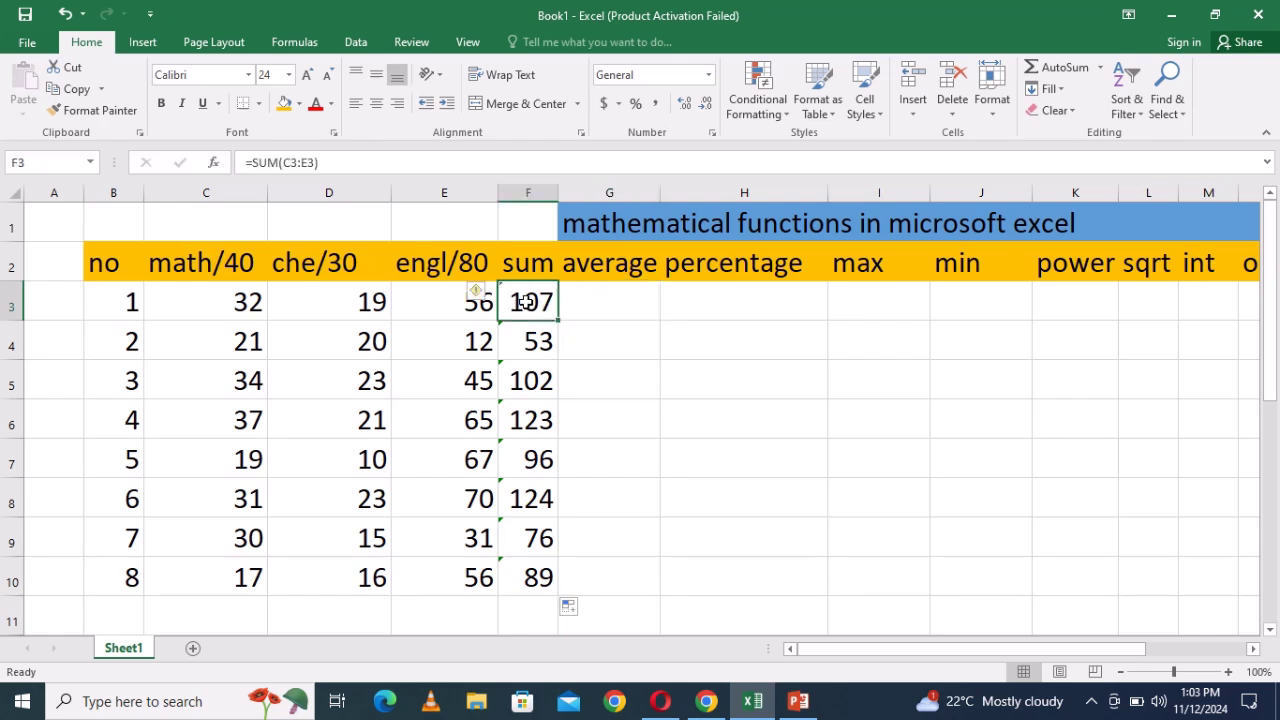
Change the heading in F2 to "sum/150" and widen column F to fit it.
{"action": "left_click_drag", "start_coordinate": [555, 191], "coordinate": [602, 191]}
{"action": "left_click", "coordinate": [568, 261]}
{"action": "double_click", "coordinate": [568, 261]}
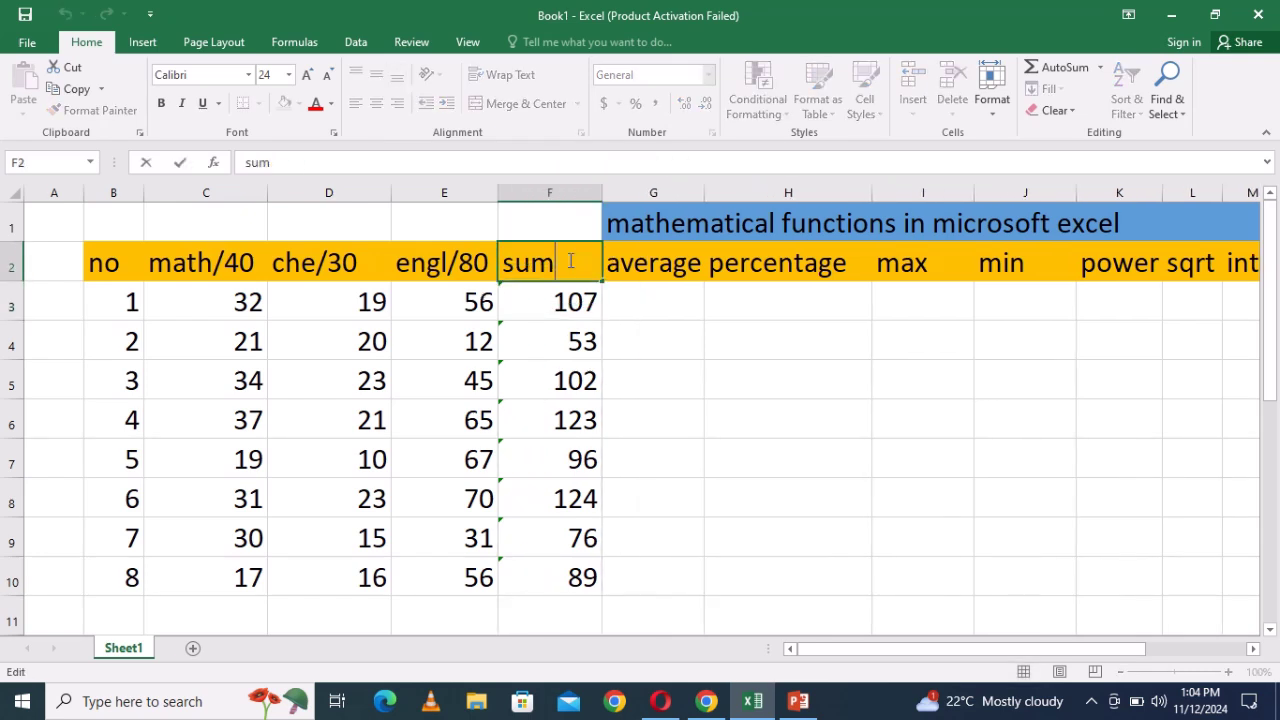
{"action": "type", "text": "/150"}
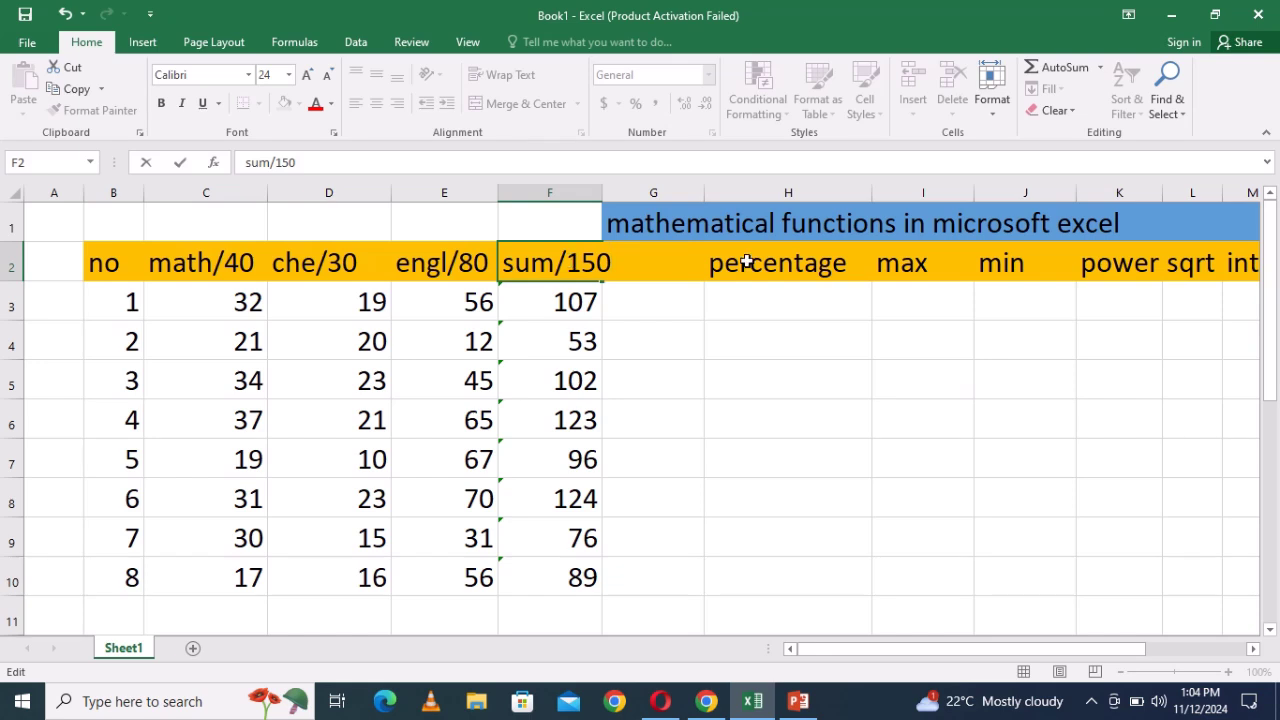
{"action": "left_click", "coordinate": [763, 340]}
{"action": "left_click_drag", "start_coordinate": [602, 192], "coordinate": [631, 192]}
{"action": "left_click", "coordinate": [678, 326]}
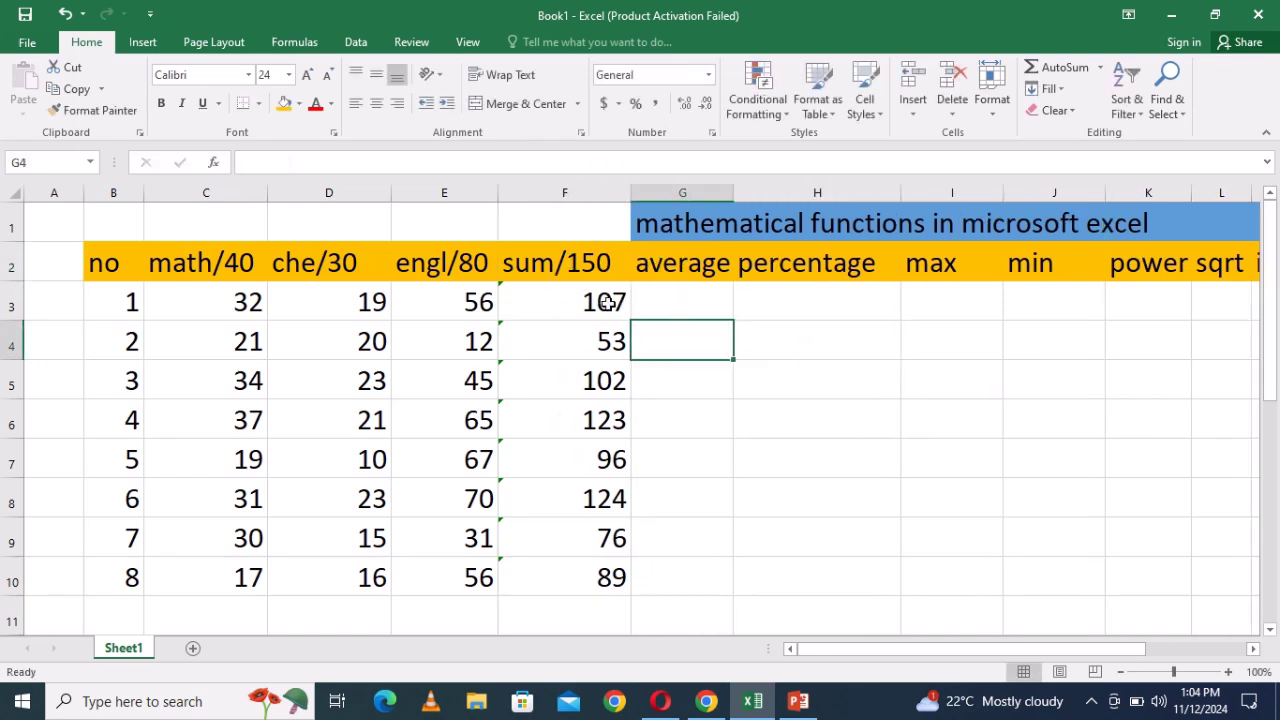
Calculate the average of C3:E3 in G3 and fill the formula down to G10.
{"action": "left_click", "coordinate": [661, 299]}
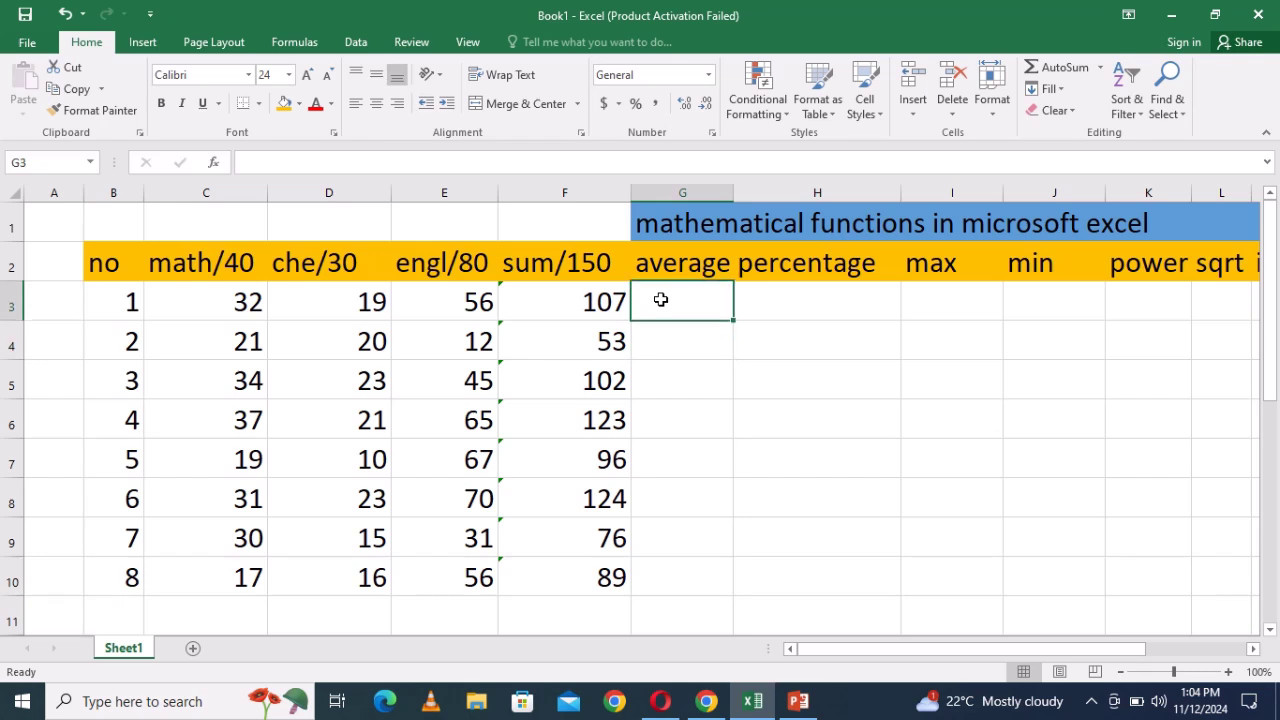
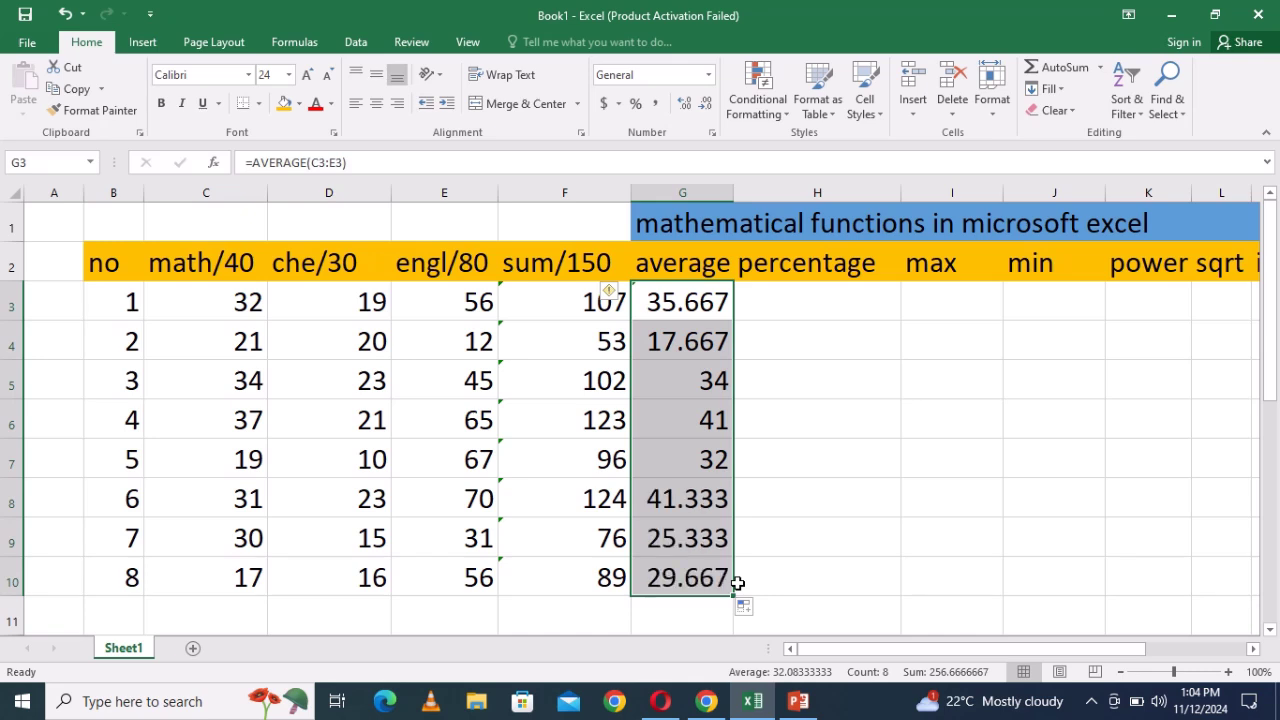
{"action": "left_click", "coordinate": [763, 311]}
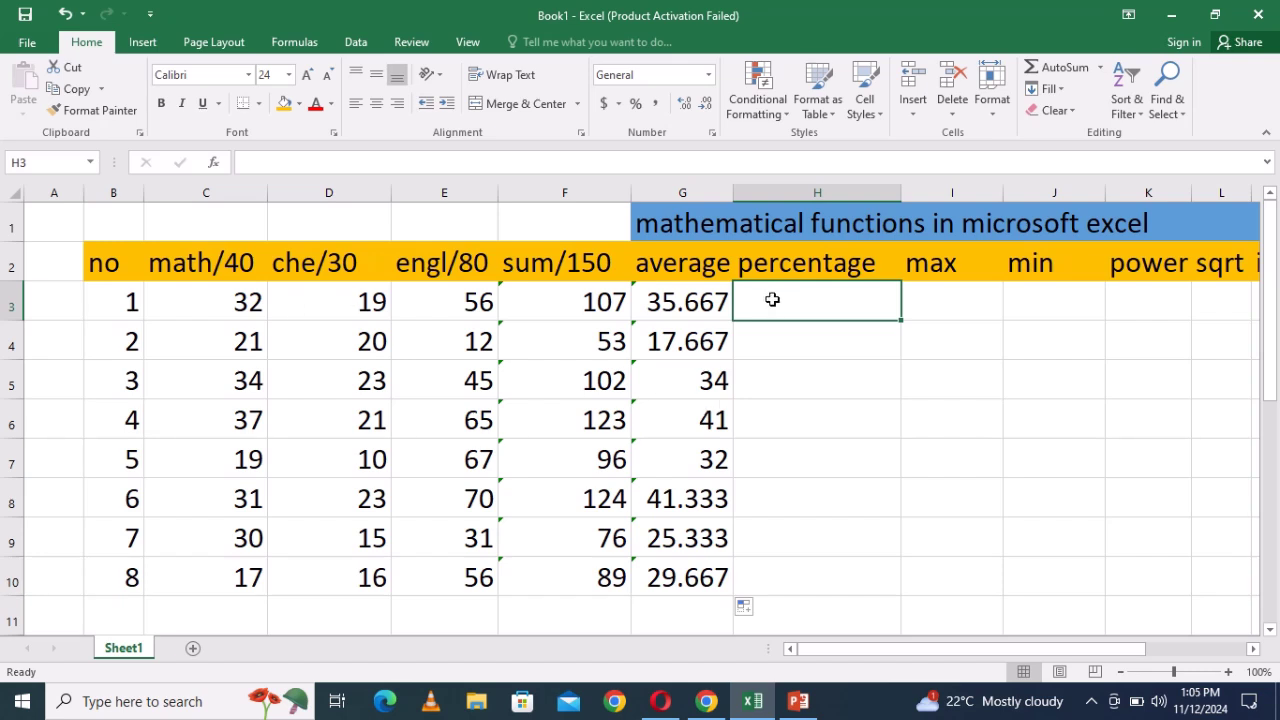
Clear the contents of the average cells G3:G10.
{"action": "left_click", "coordinate": [703, 301]}
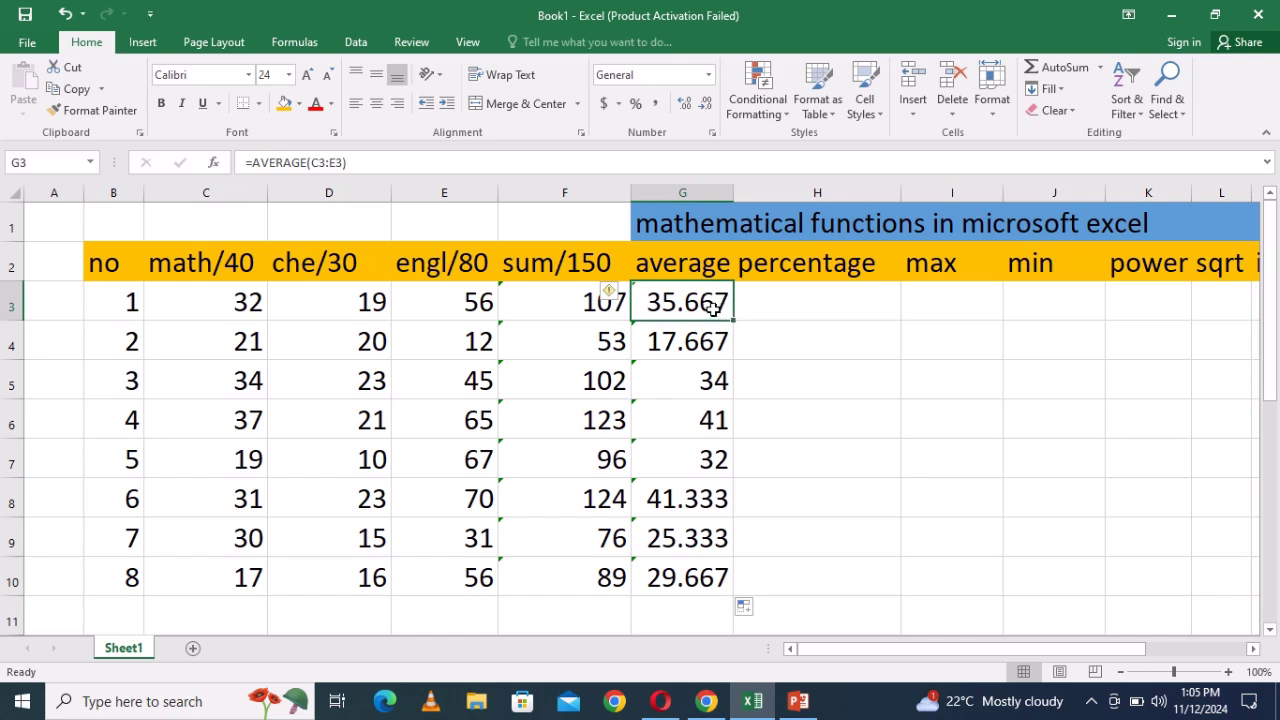
{"action": "left_click_drag", "start_coordinate": [716, 305], "coordinate": [722, 588]}
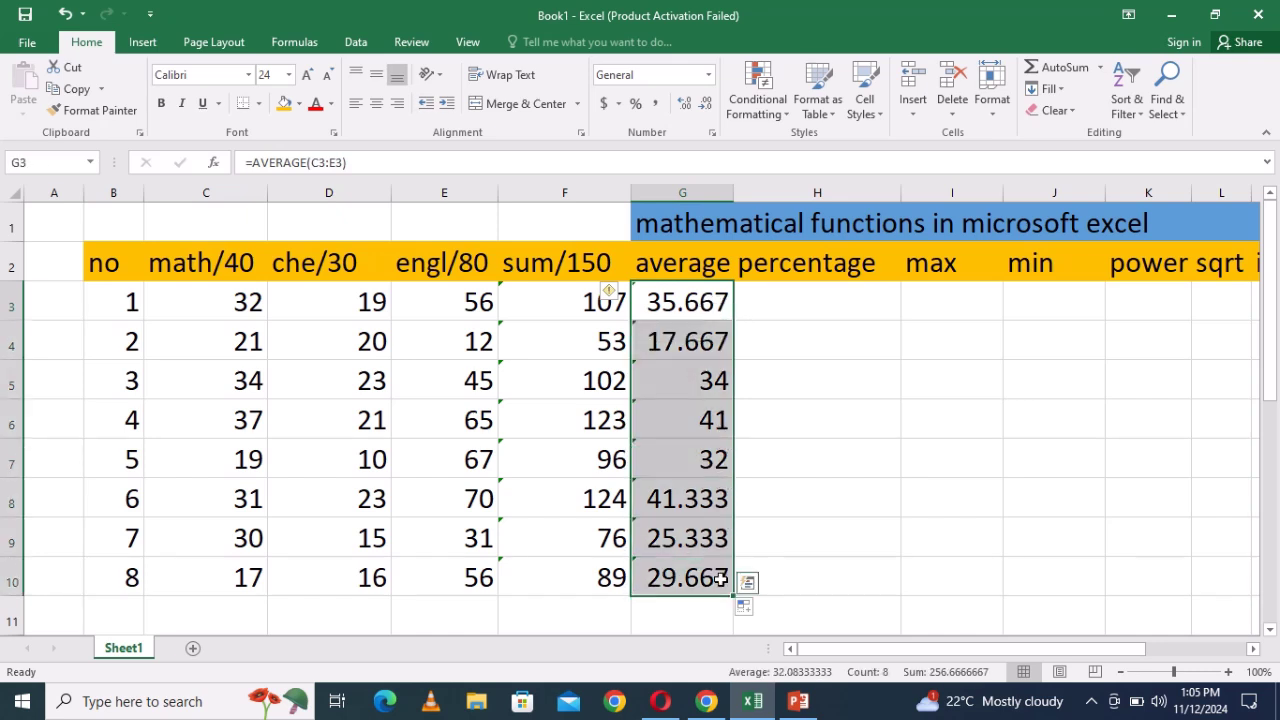
{"action": "left_click", "coordinate": [1076, 110]}
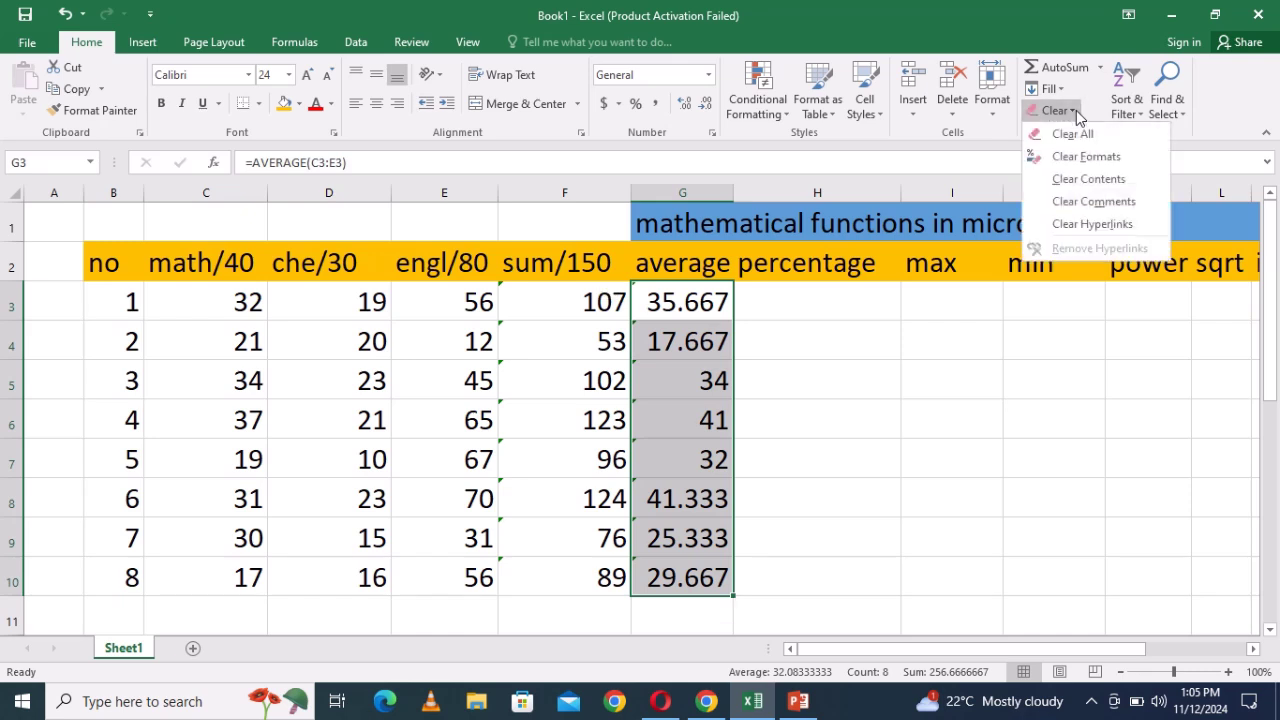
{"action": "left_click", "coordinate": [1104, 191]}
Enter the formula =average(C3:E3) in G3 and fill it down to G10.
{"action": "left_click", "coordinate": [701, 306]}
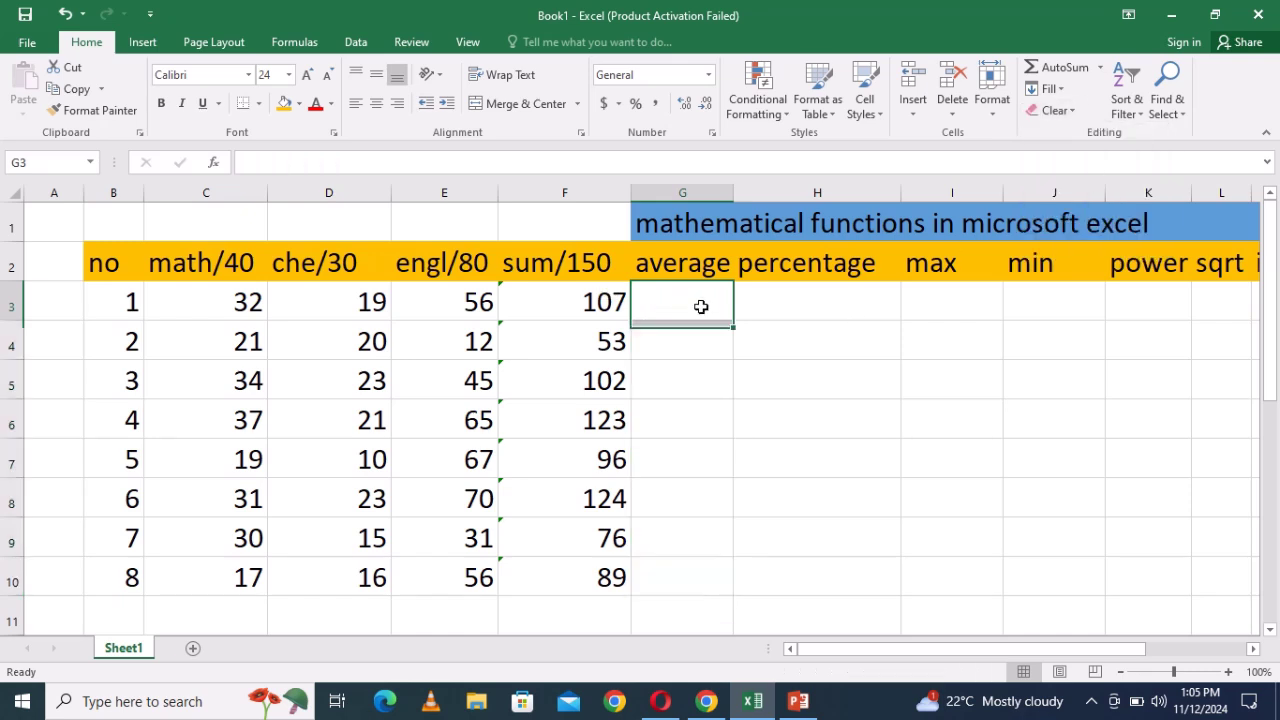
{"action": "type", "text": "="}
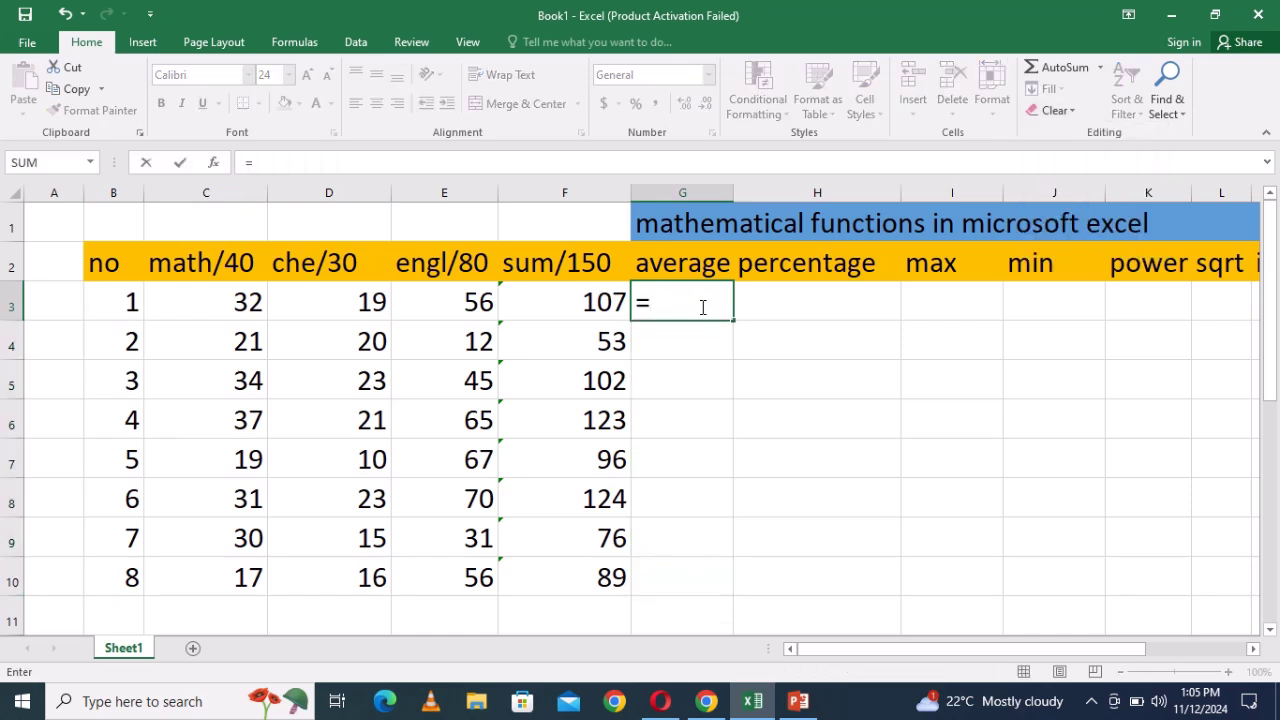
{"action": "type", "text": "average"}
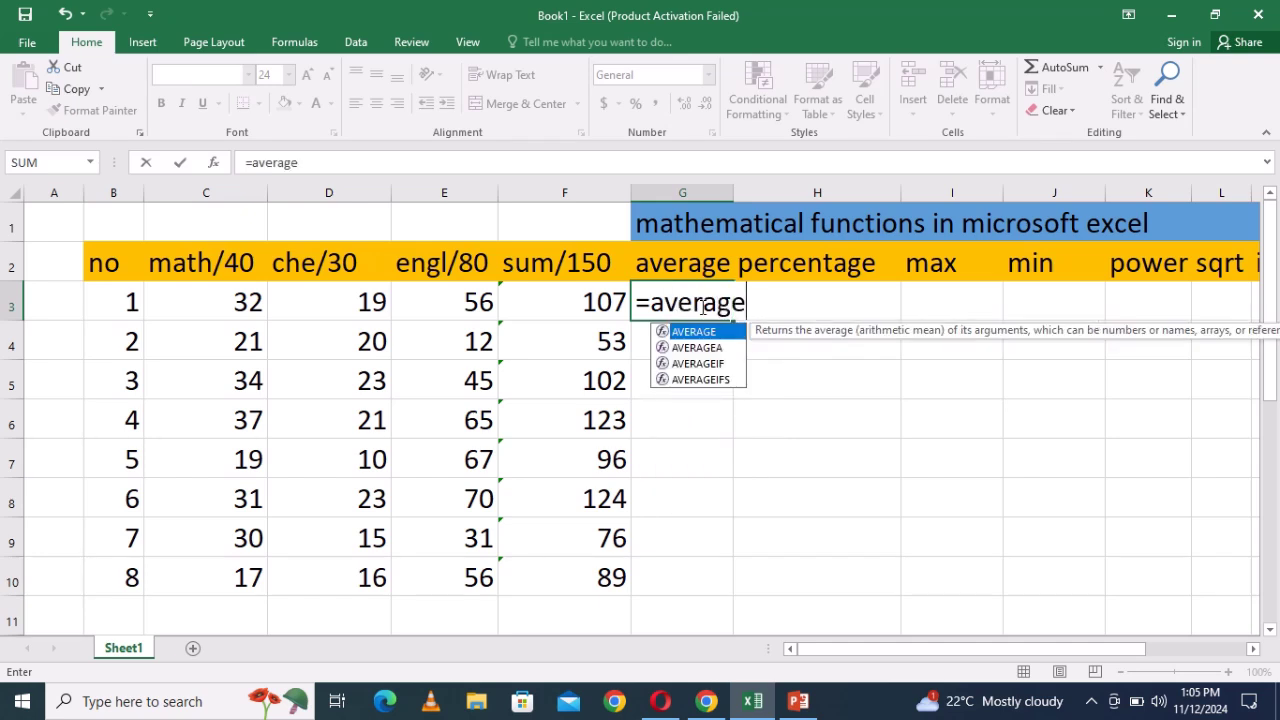
{"action": "type", "text": "("}
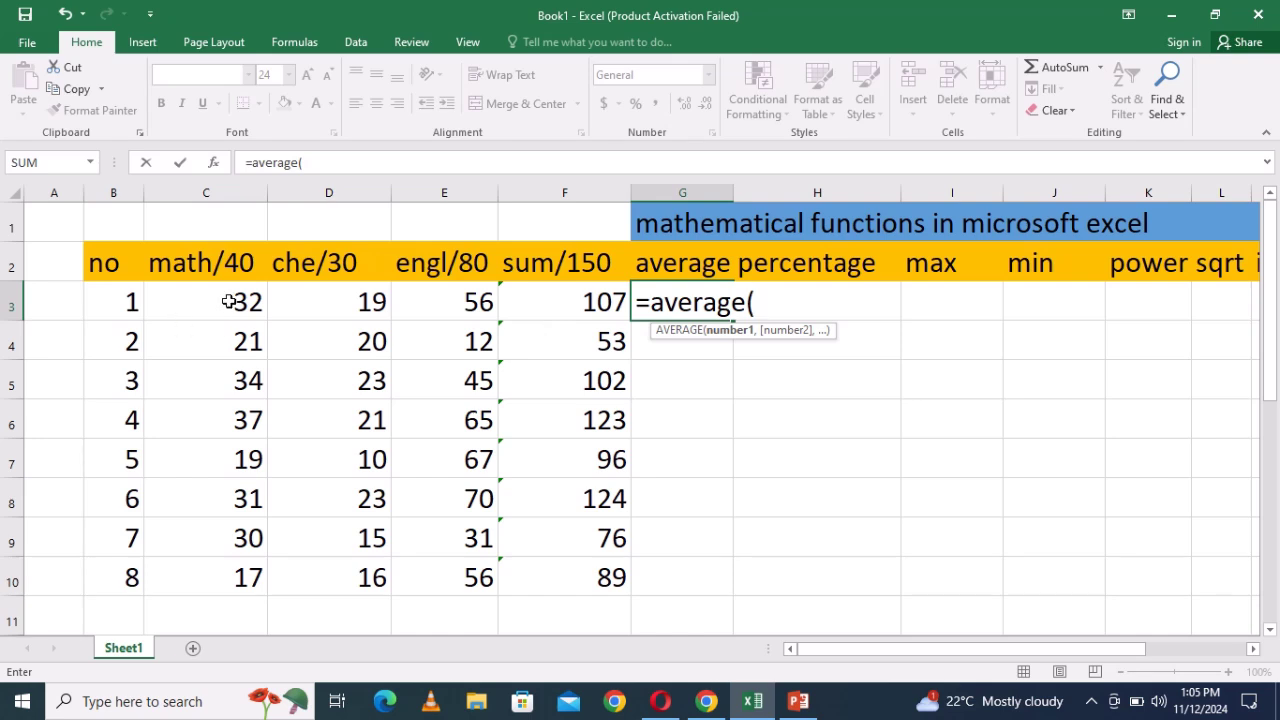
{"action": "left_click_drag", "start_coordinate": [229, 301], "coordinate": [415, 314]}
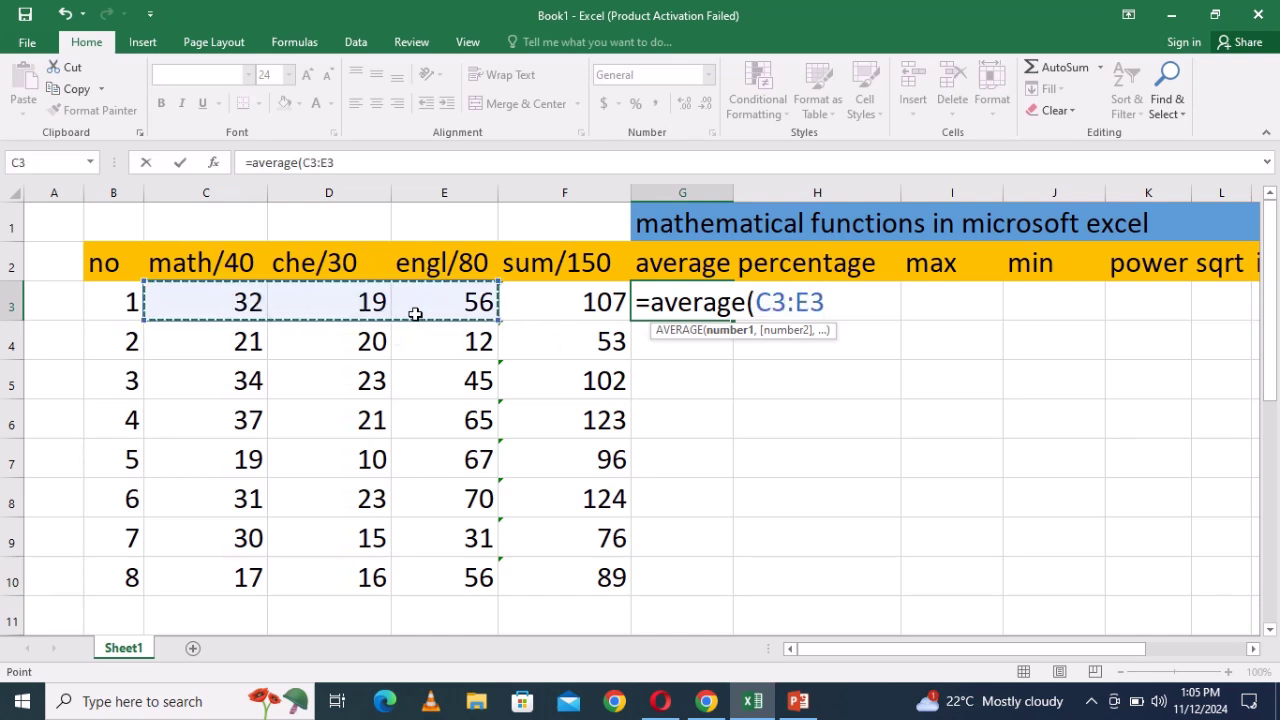
{"action": "type", "text": ")"}
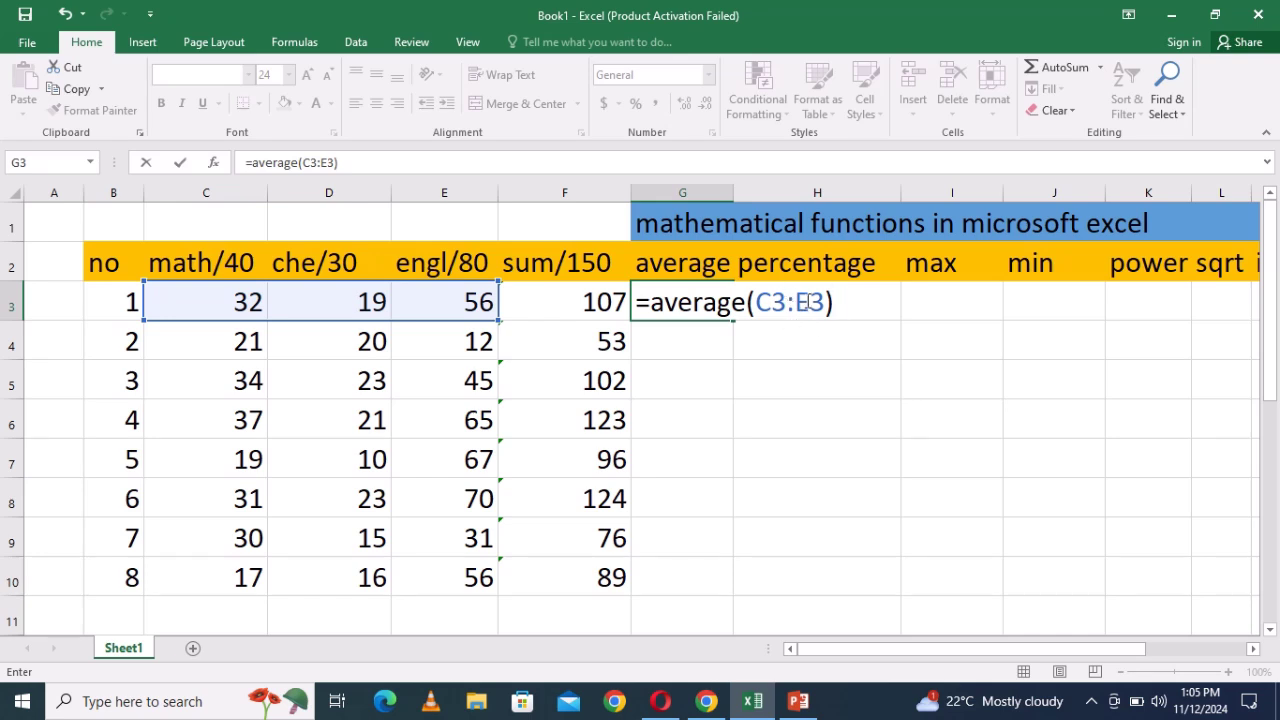
{"action": "key", "text": "Return"}
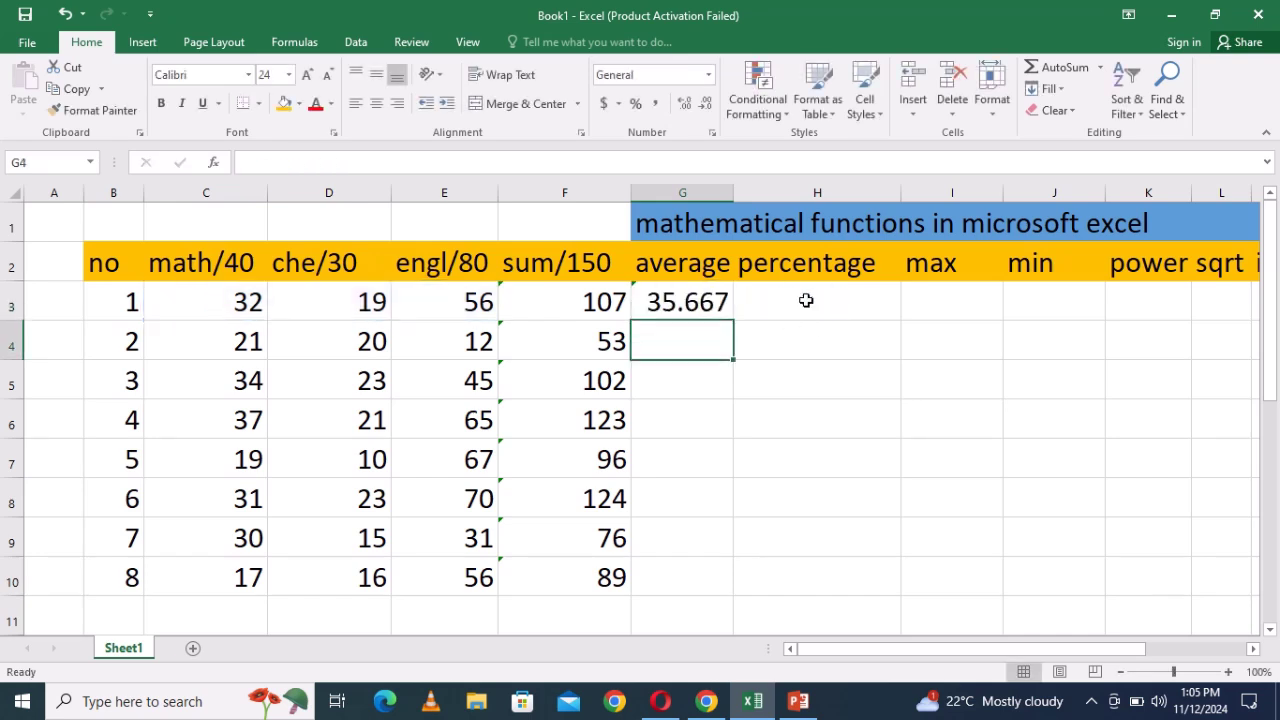
{"action": "left_click", "coordinate": [688, 305]}
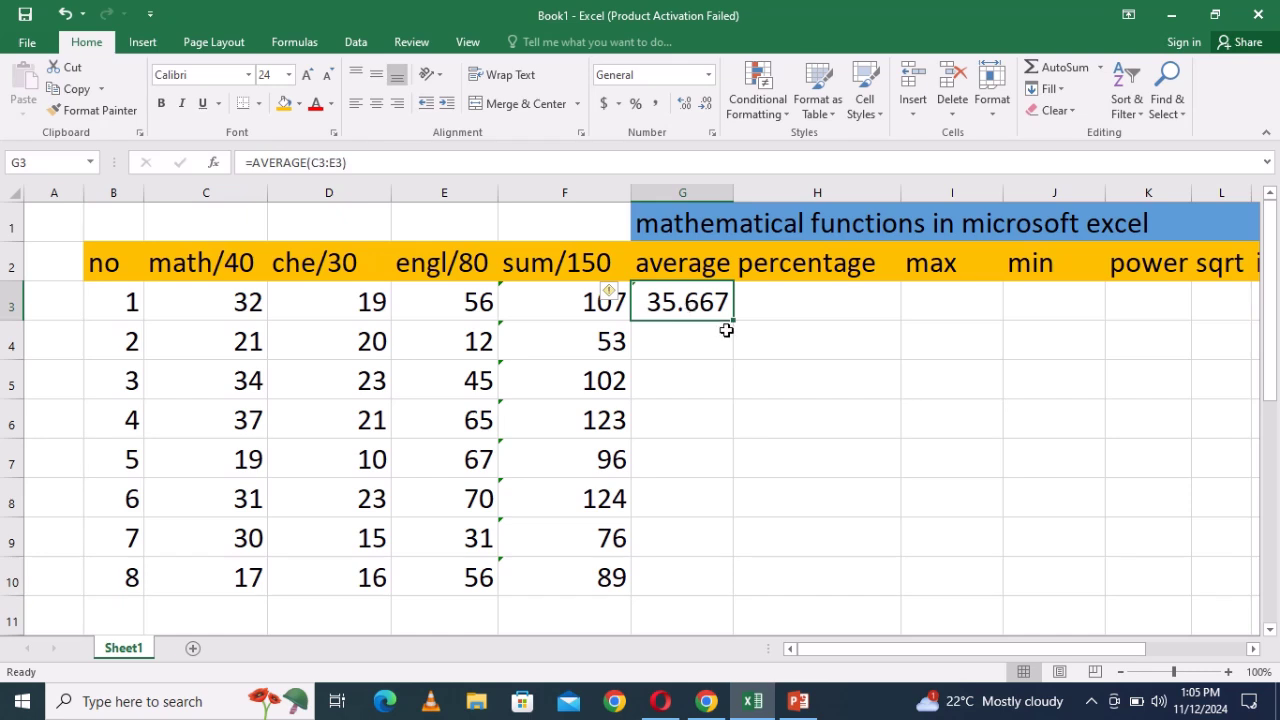
{"action": "left_click_drag", "start_coordinate": [735, 320], "coordinate": [745, 578]}
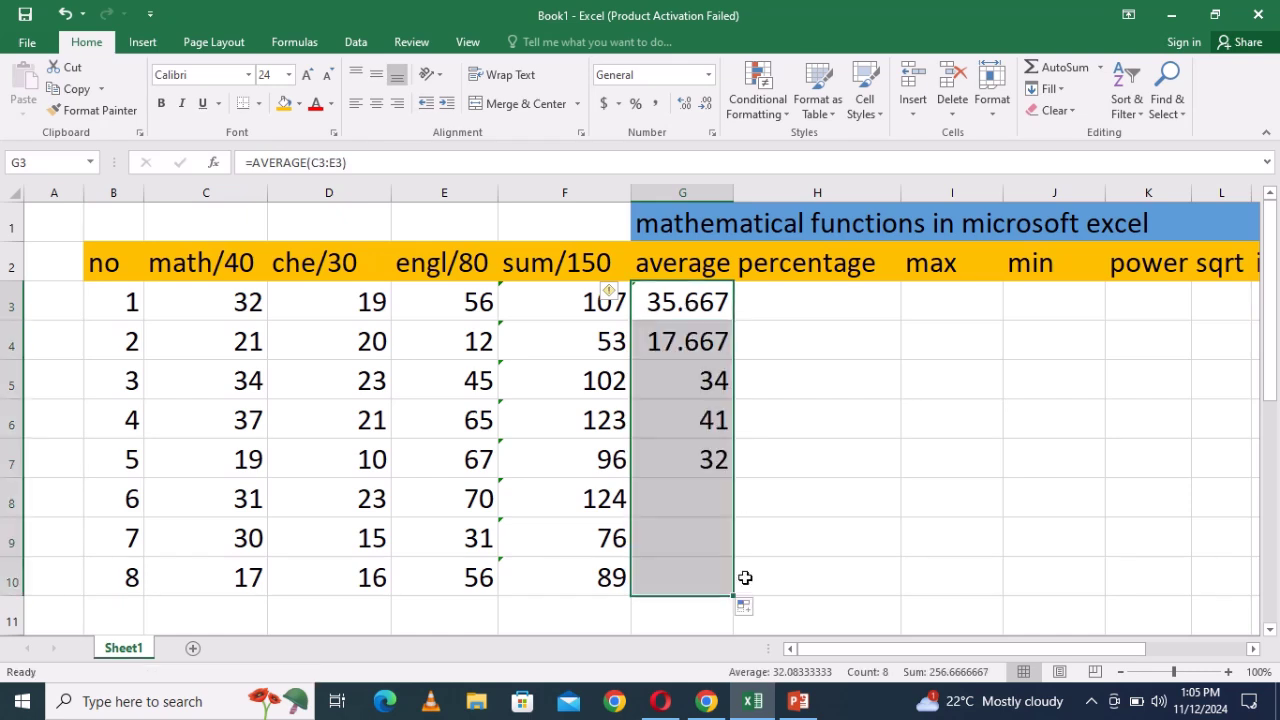
Calculate the percentage in H3 with the formula =(F3*100/150) and fill it down to H10.
{"action": "left_click", "coordinate": [748, 305]}
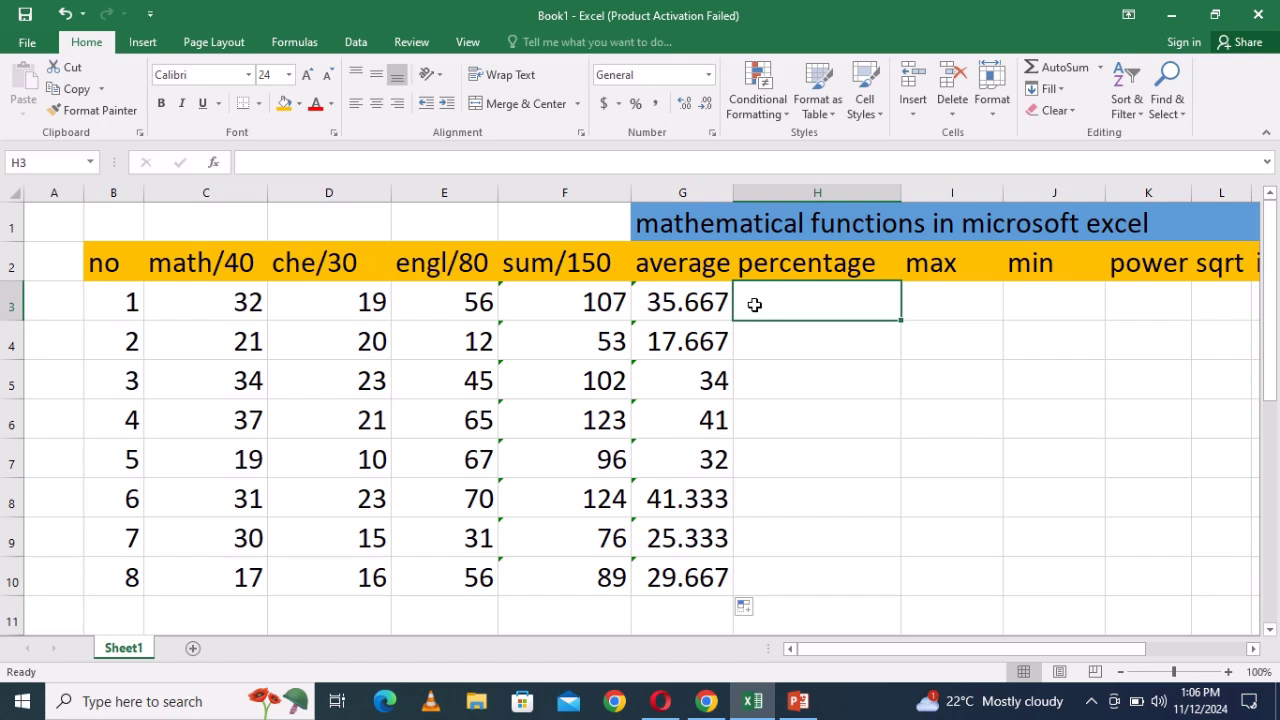
{"action": "type", "text": "="}
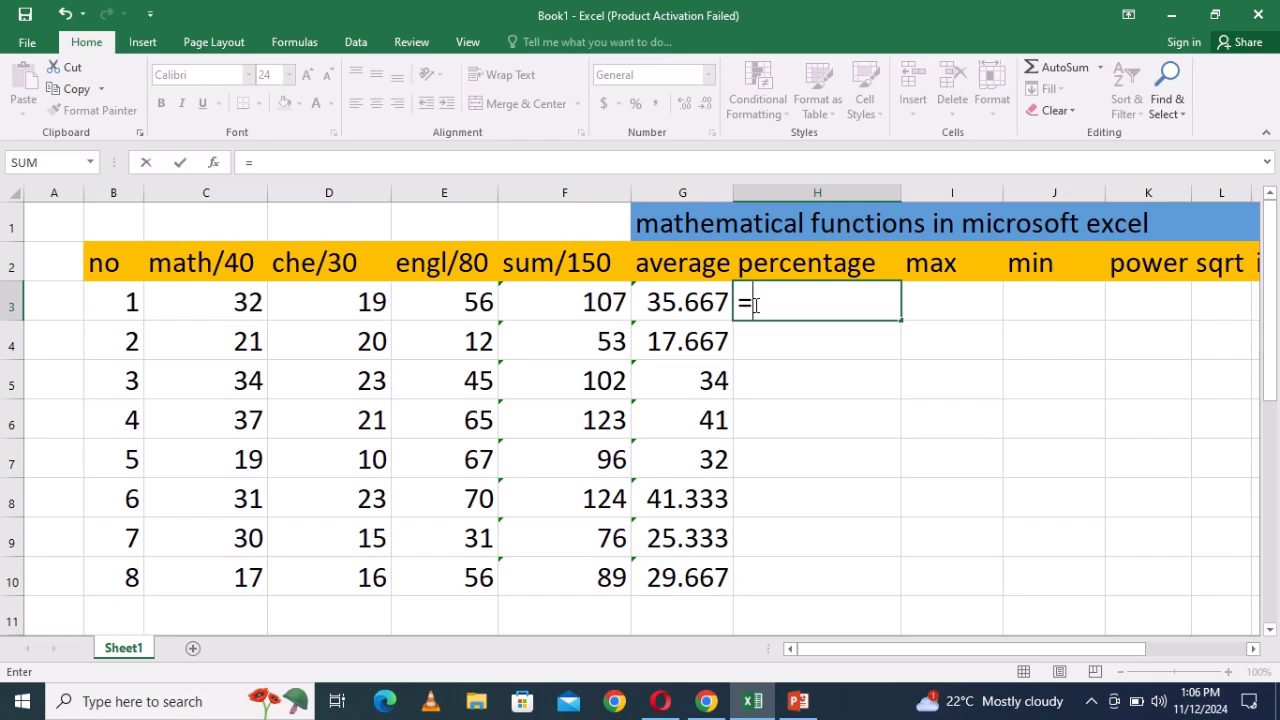
{"action": "type", "text": "("}
{"action": "left_click", "coordinate": [598, 302]}
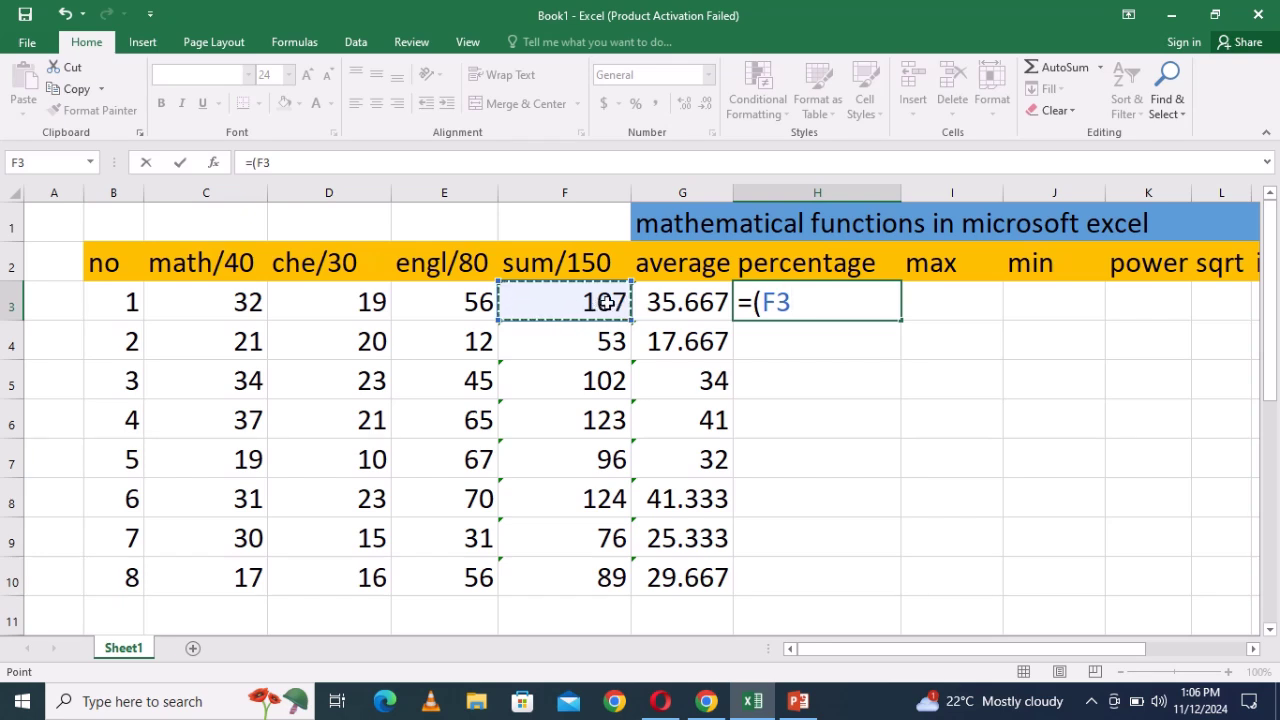
{"action": "type", "text": "*"}
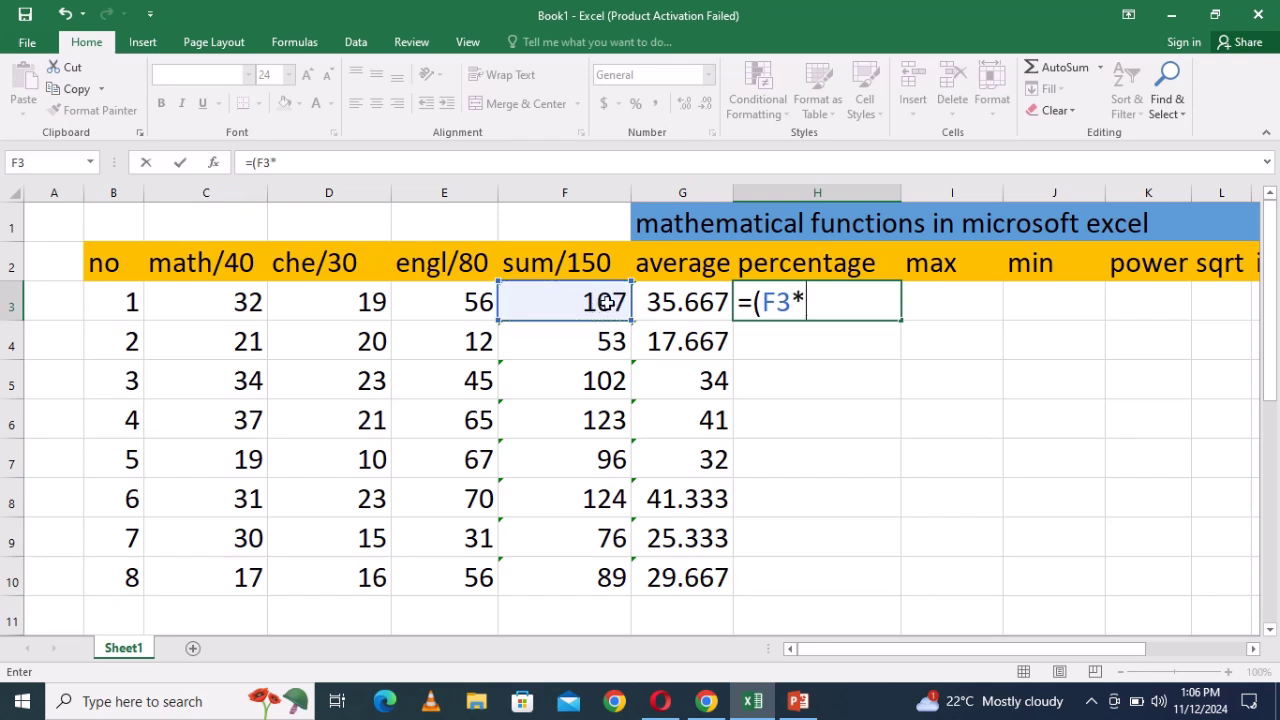
{"action": "type", "text": "100"}
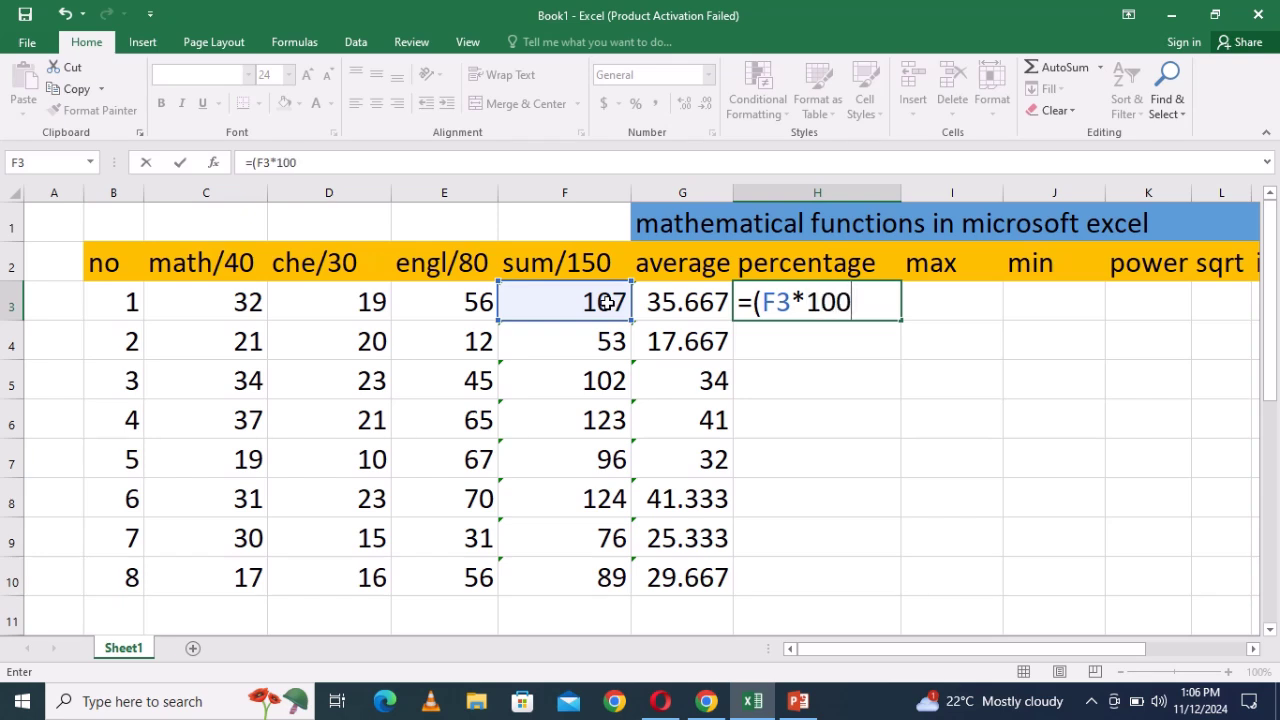
{"action": "type", "text": "/150"}
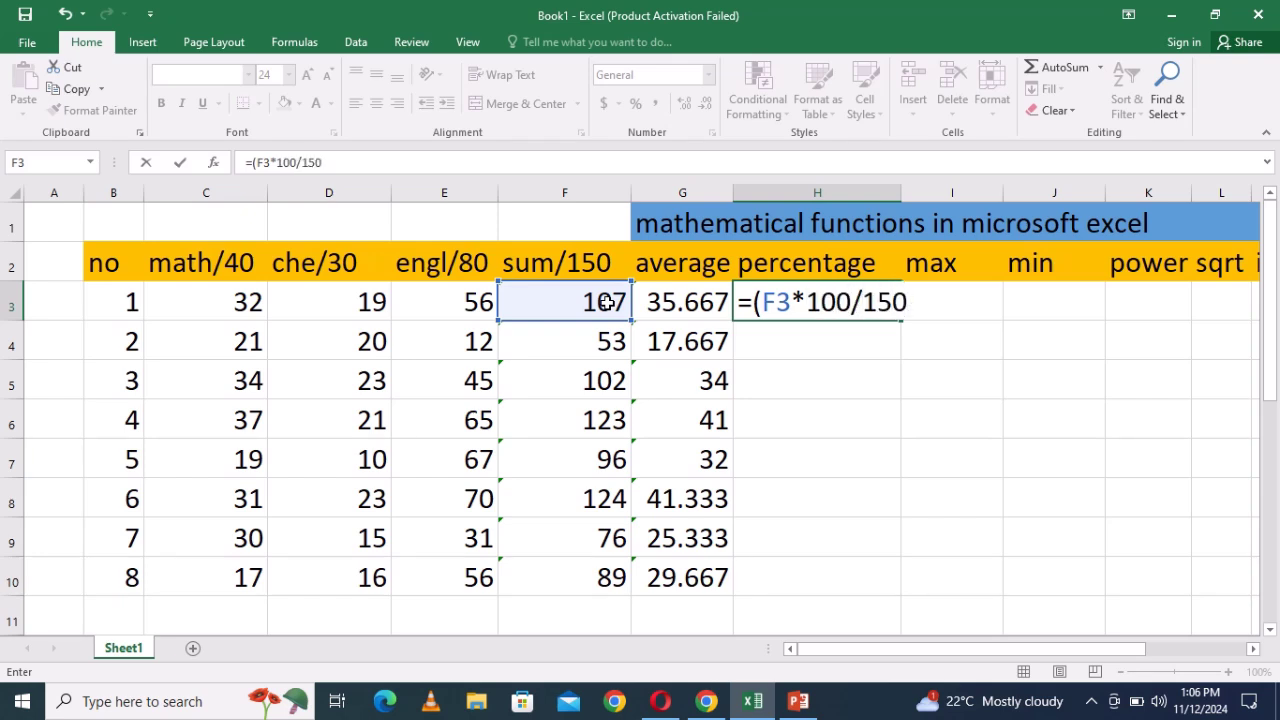
{"action": "type", "text": ")"}
{"action": "key", "text": "Return"}
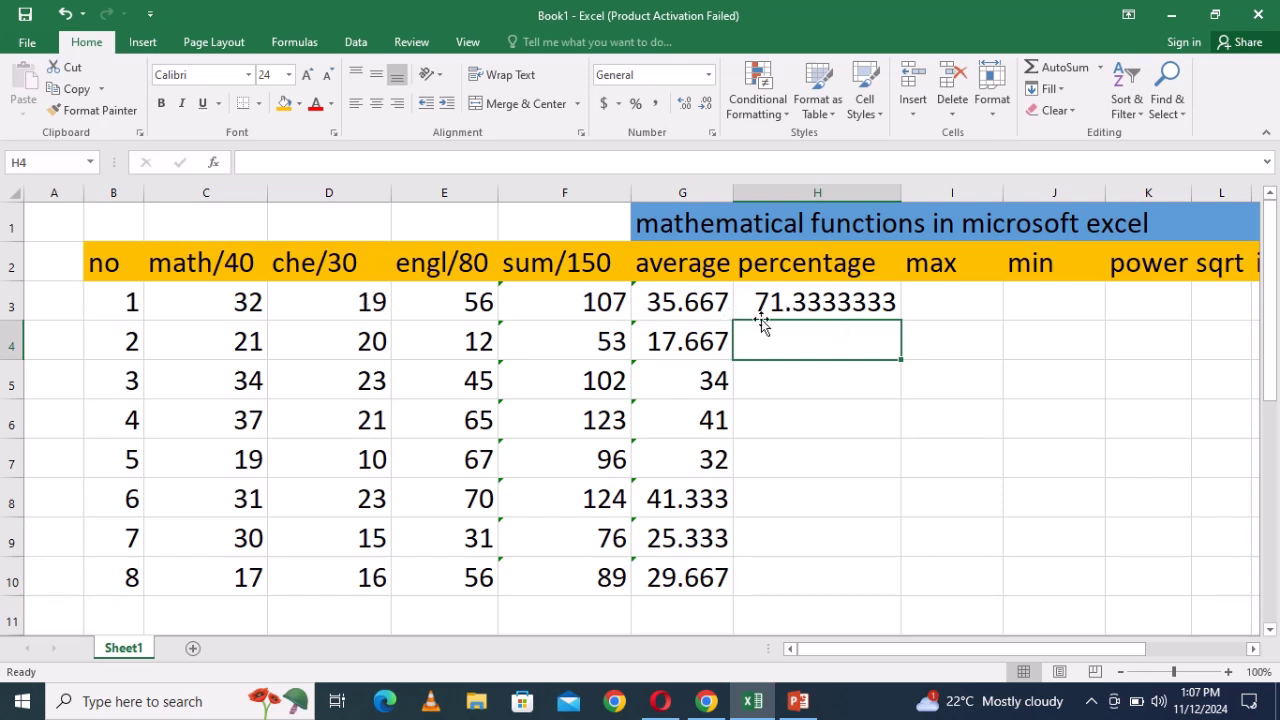
{"action": "left_click", "coordinate": [836, 307]}
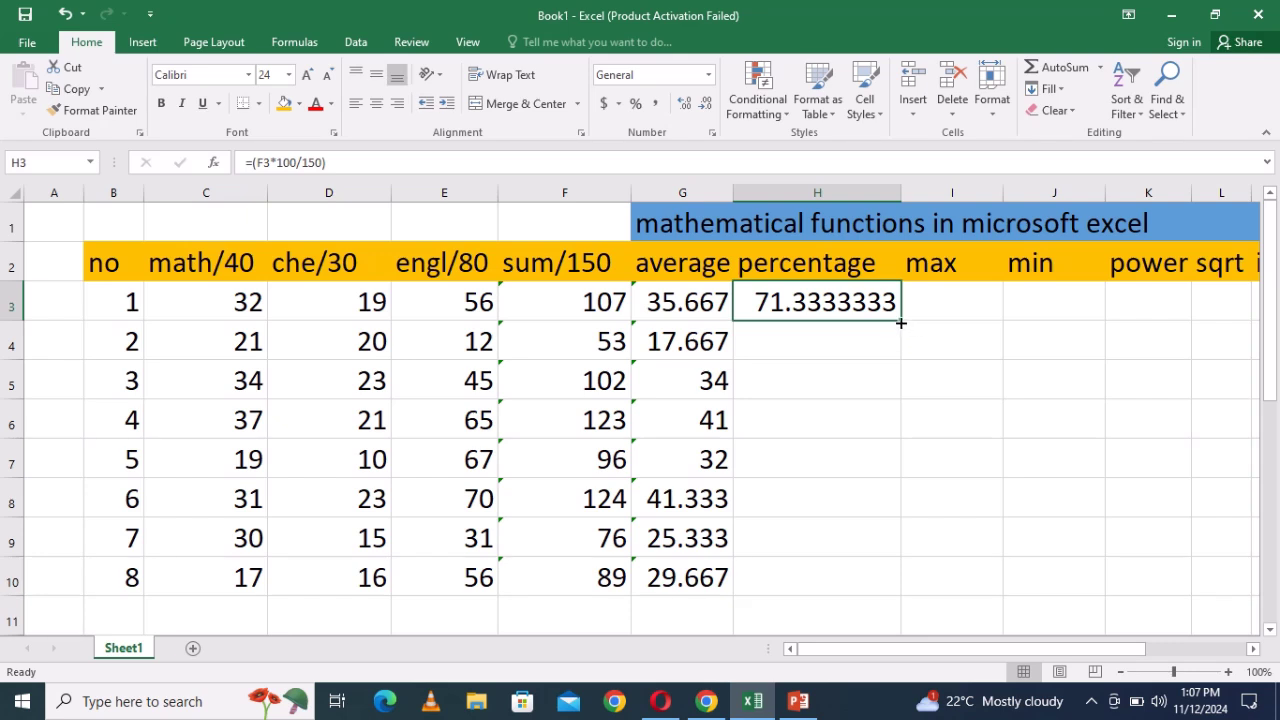
{"action": "left_click_drag", "start_coordinate": [900, 319], "coordinate": [909, 588]}
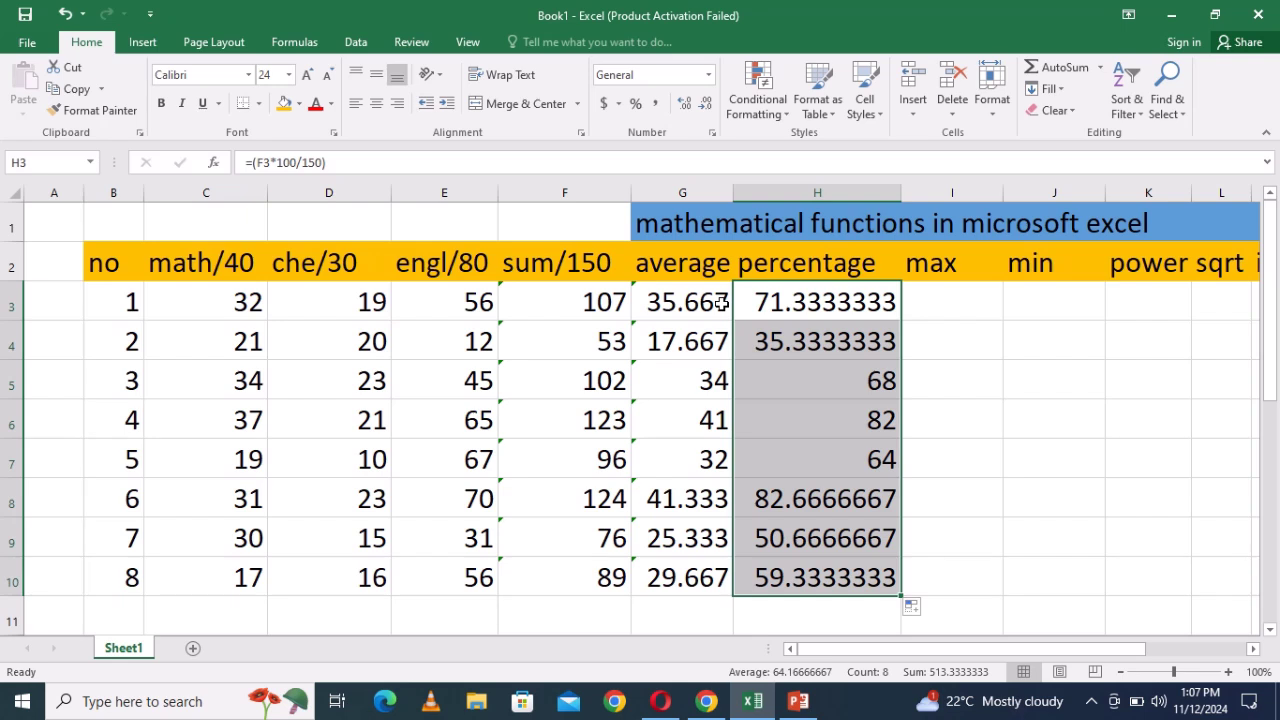
Enter the sample numbers 13 and 45 in J7:K7 and 56 and 10 in J8:K8.
{"action": "left_click", "coordinate": [930, 309]}
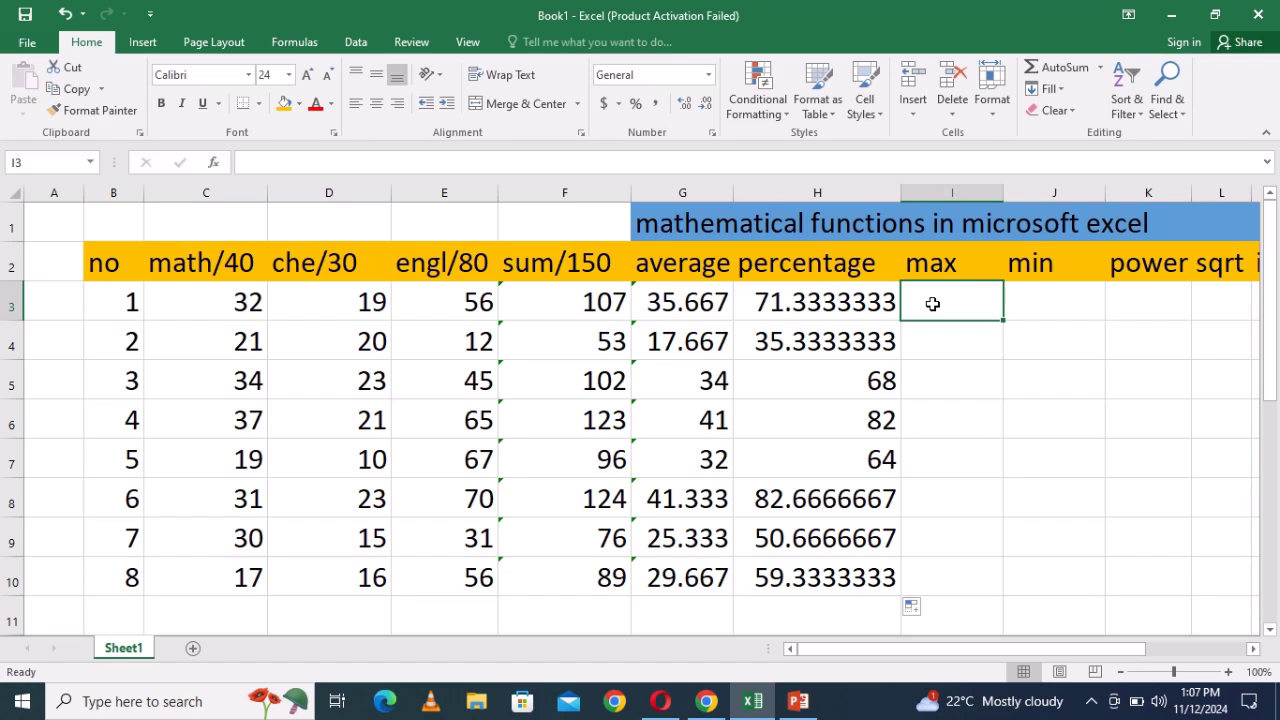
{"action": "left_click", "coordinate": [1040, 457]}
{"action": "type", "text": "13"}
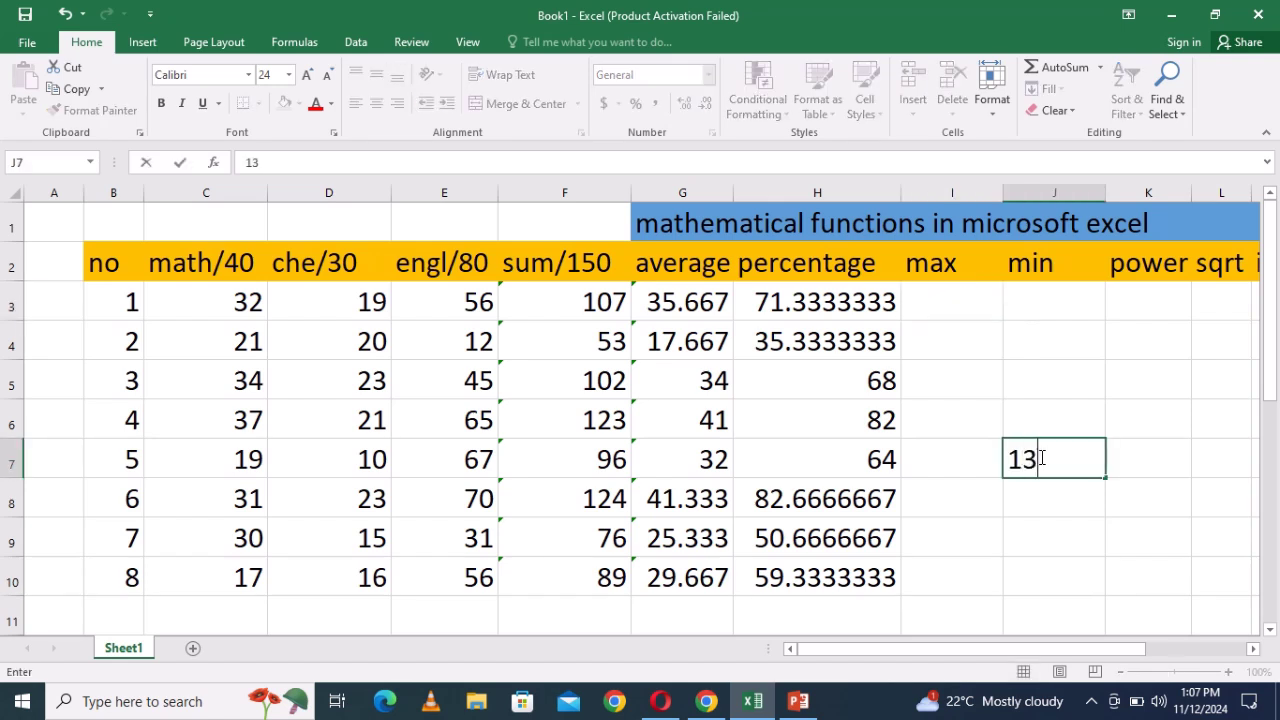
{"action": "left_click", "coordinate": [1140, 455]}
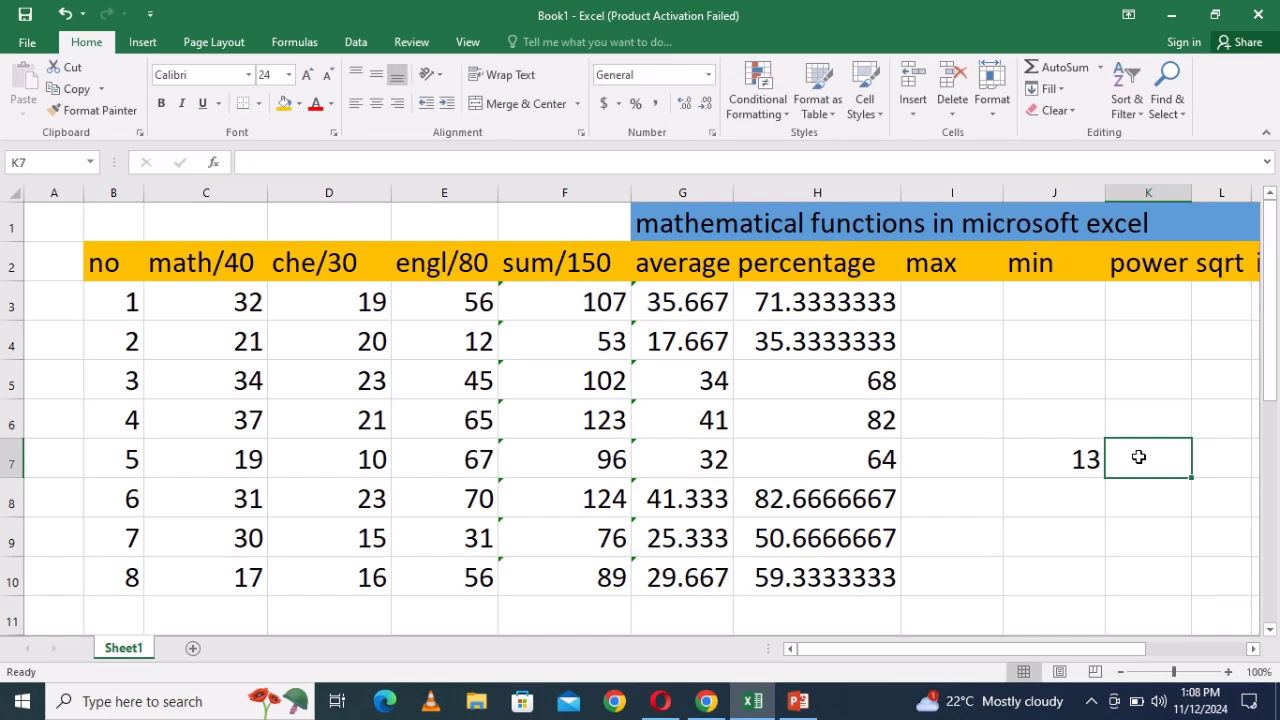
{"action": "type", "text": "45"}
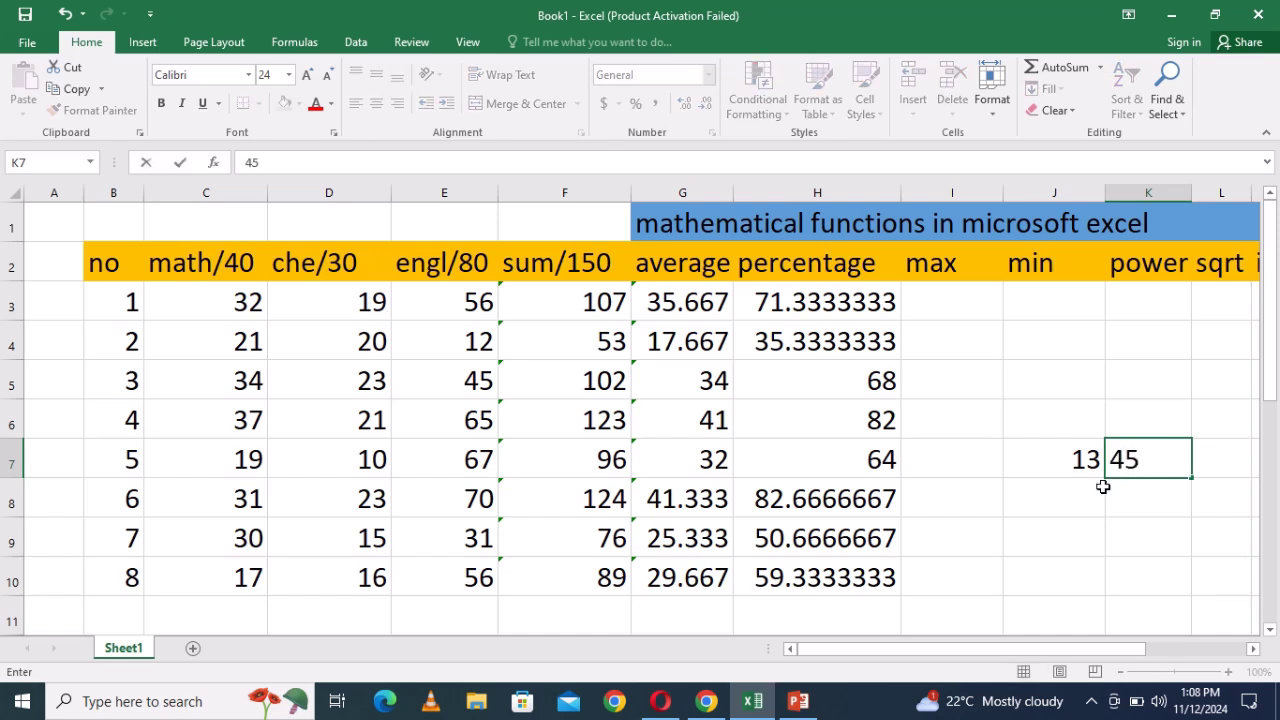
{"action": "left_click", "coordinate": [1075, 500]}
{"action": "type", "text": "56"}
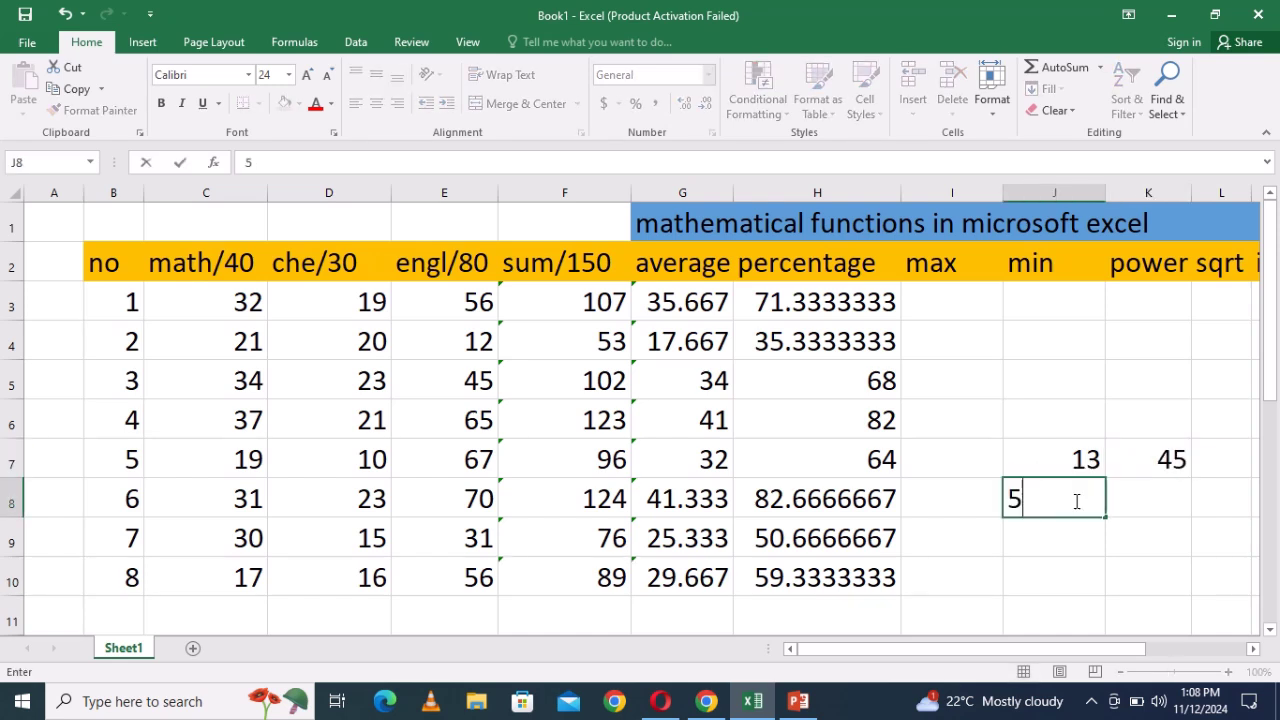
{"action": "left_click", "coordinate": [1152, 510]}
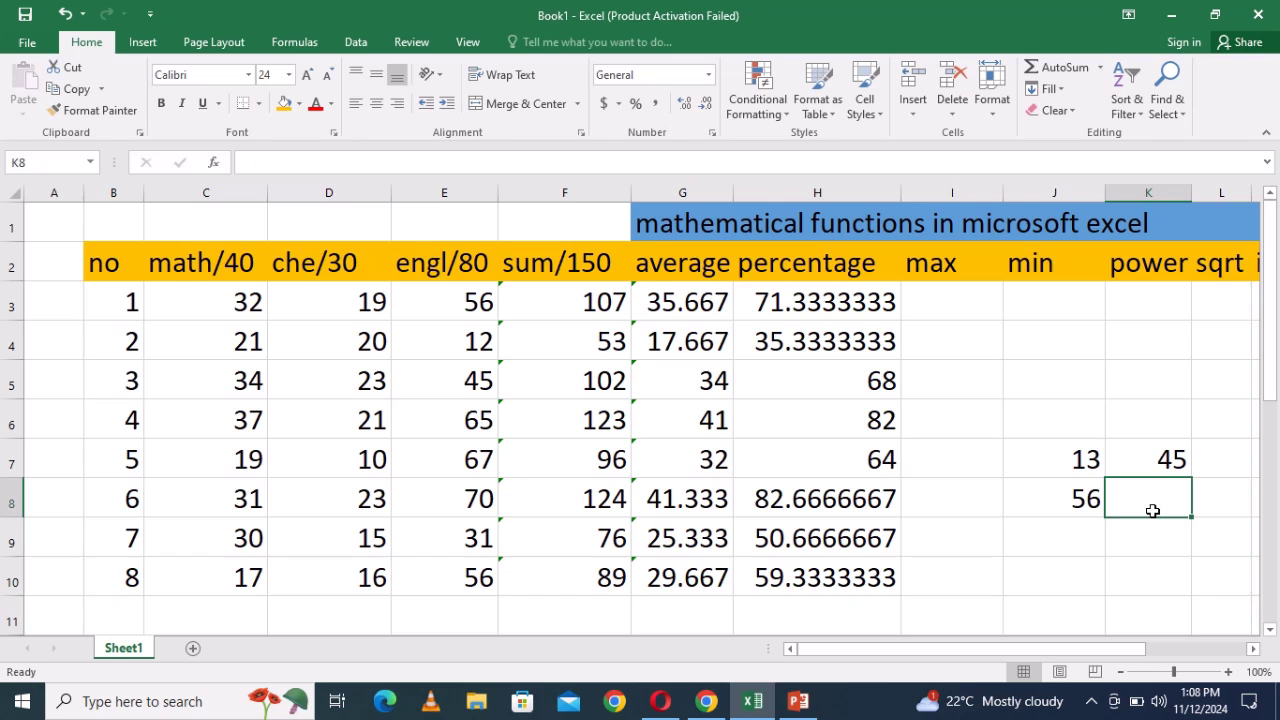
{"action": "type", "text": "10"}
{"action": "left_click", "coordinate": [1209, 510]}
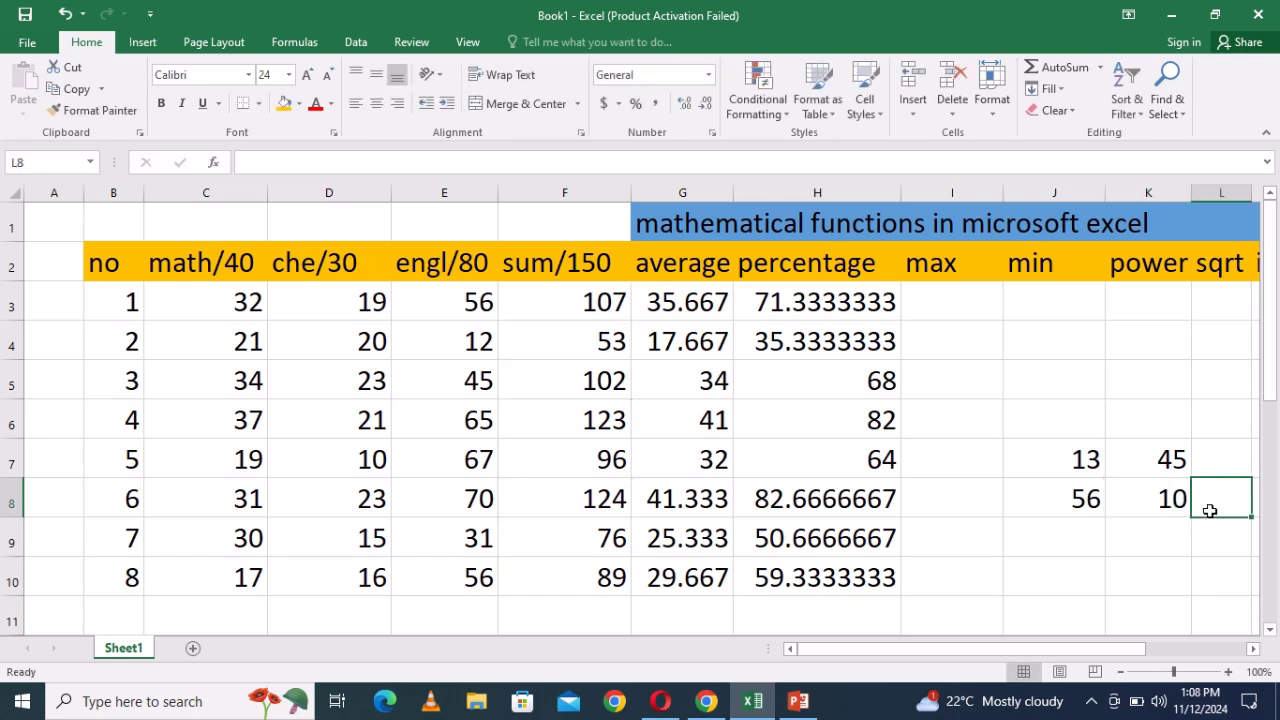
Clear the contents of the sample number cells J7:K8.
{"action": "left_click_drag", "start_coordinate": [1086, 459], "coordinate": [1169, 488]}
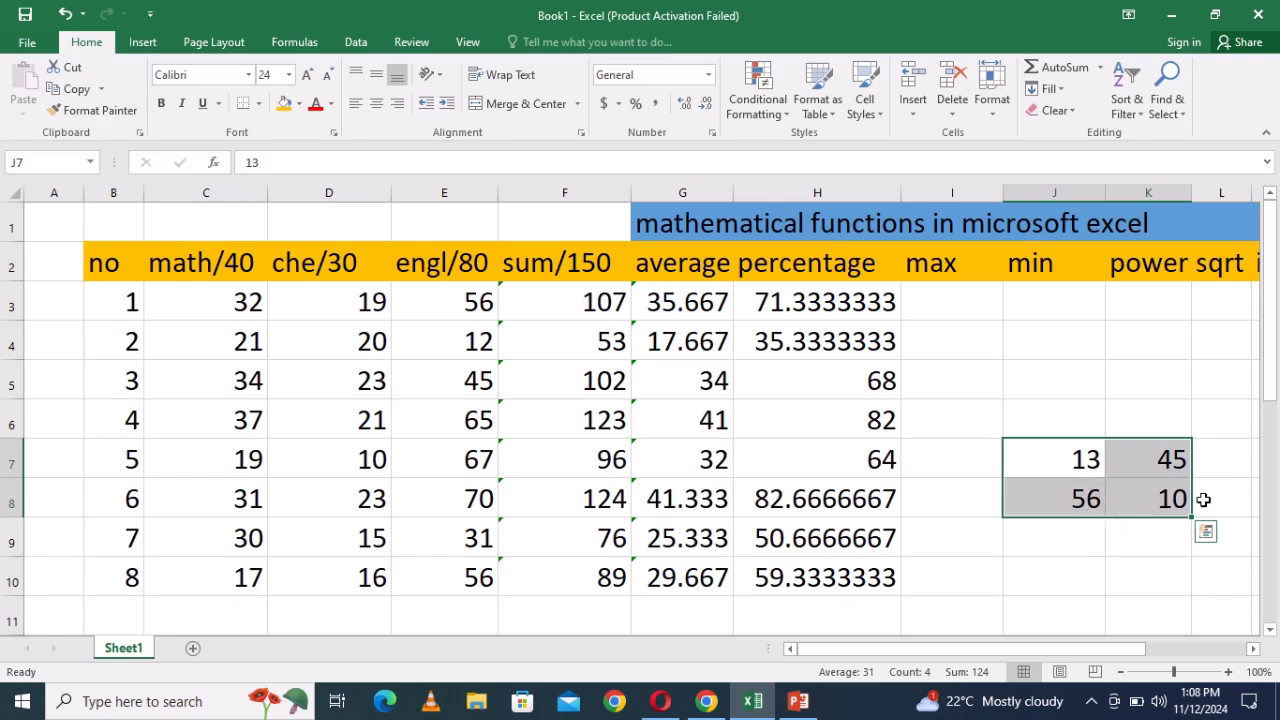
{"action": "left_click", "coordinate": [1064, 112]}
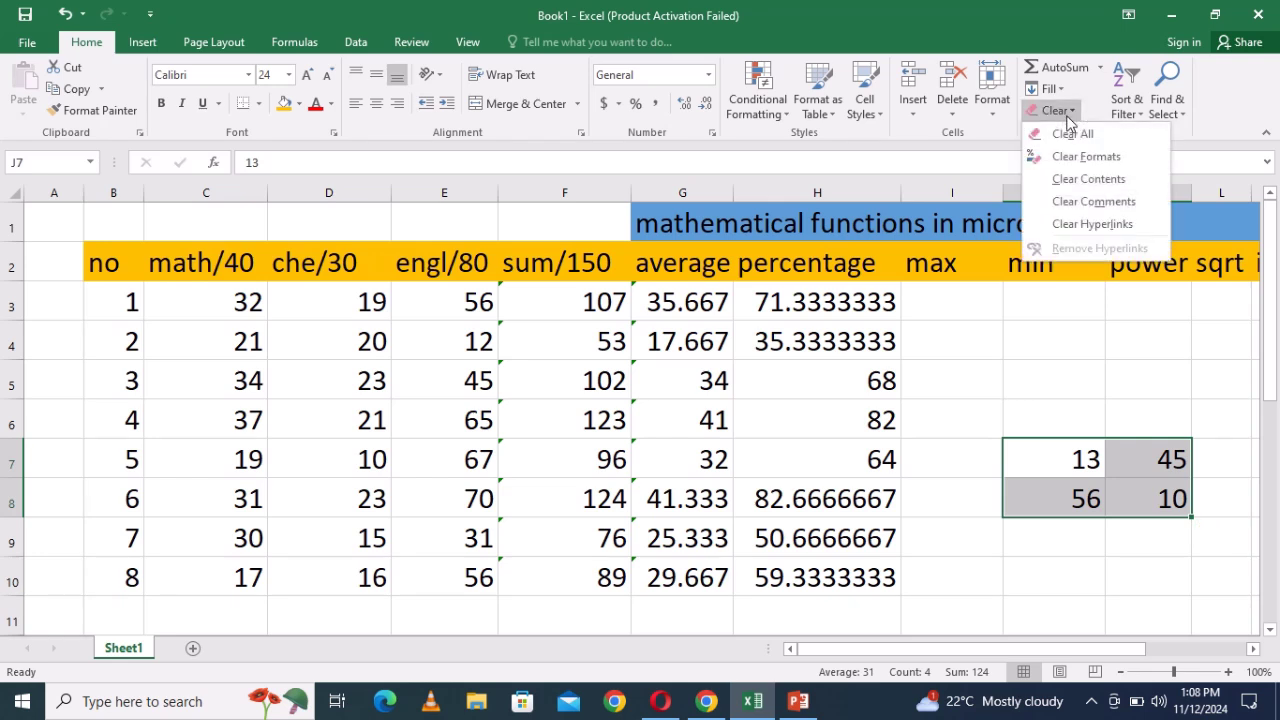
{"action": "left_click", "coordinate": [1088, 178]}
{"action": "left_click", "coordinate": [1048, 410]}
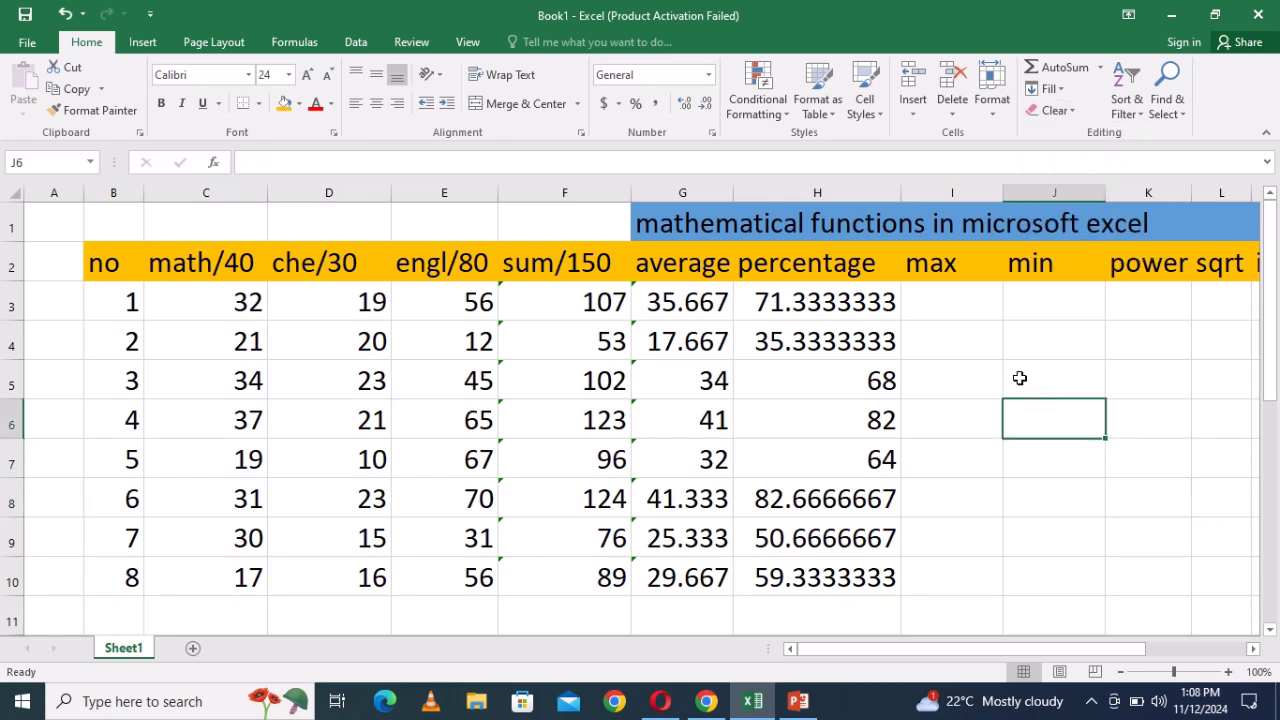
Enter the formula =max(C3:E3) in I3 and fill it down to I10.
{"action": "left_click", "coordinate": [935, 302]}
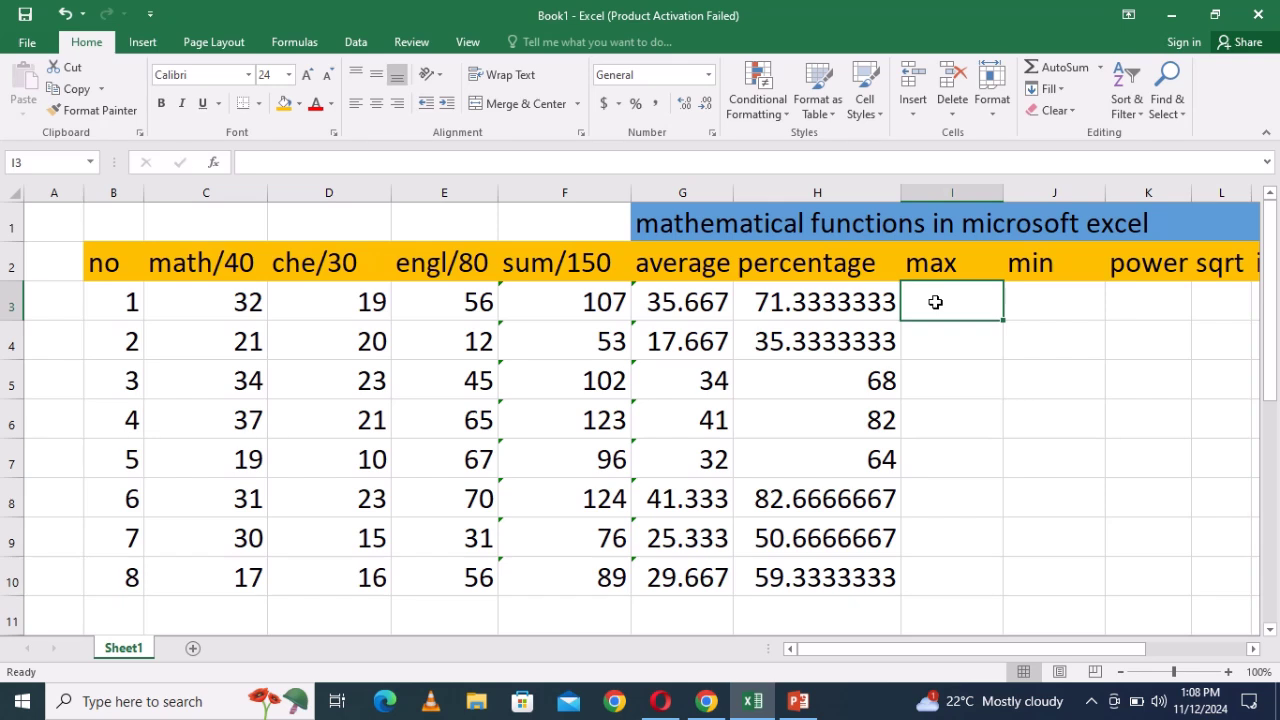
{"action": "type", "text": "=ma"}
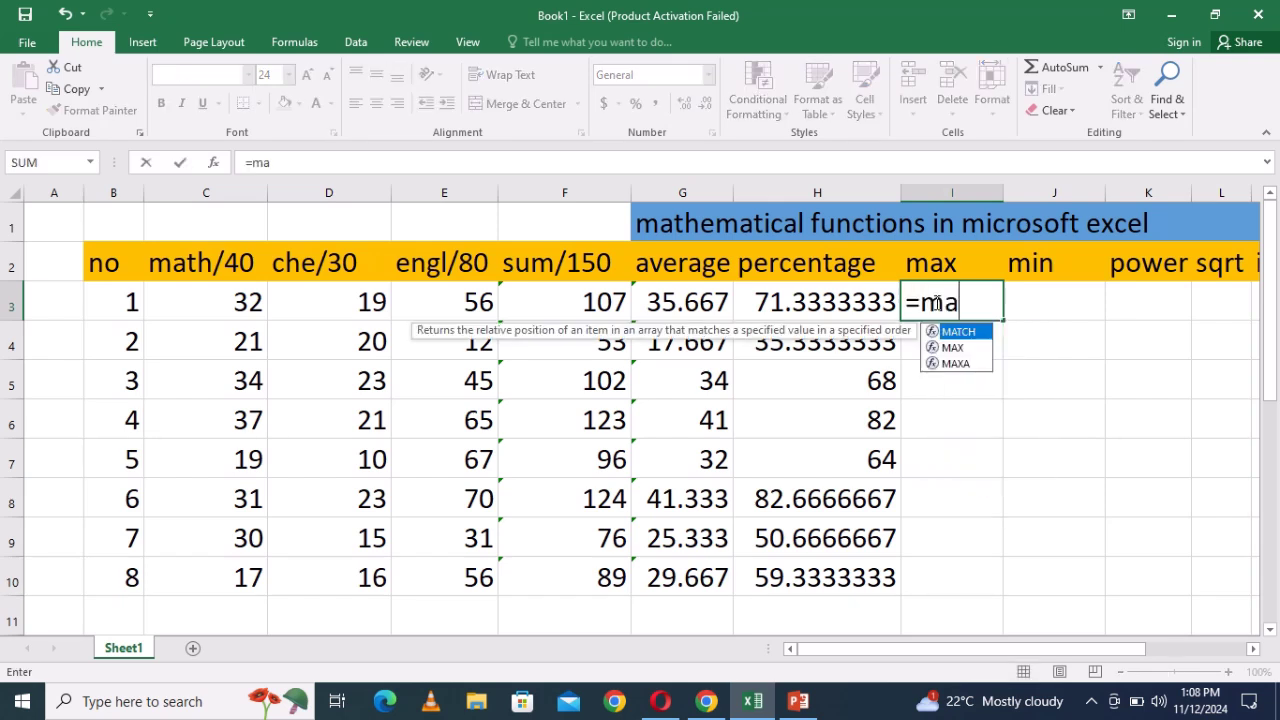
{"action": "type", "text": "x("}
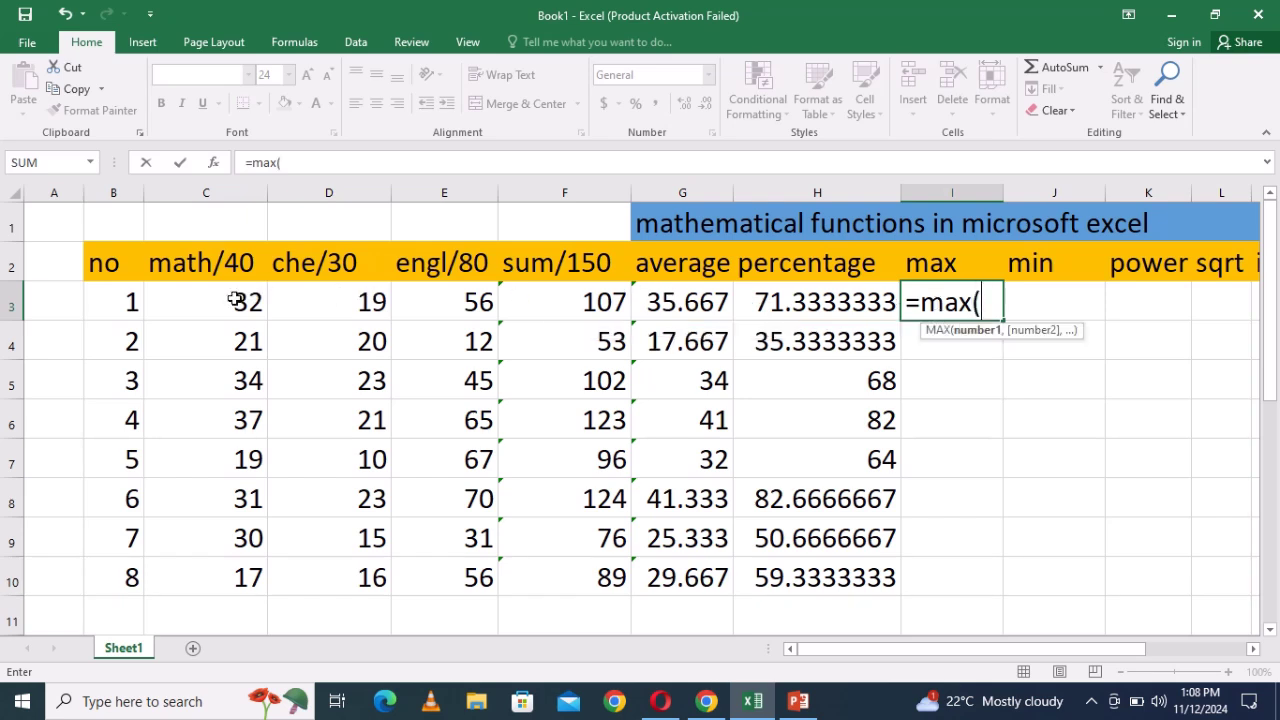
{"action": "left_click_drag", "start_coordinate": [234, 300], "coordinate": [423, 310]}
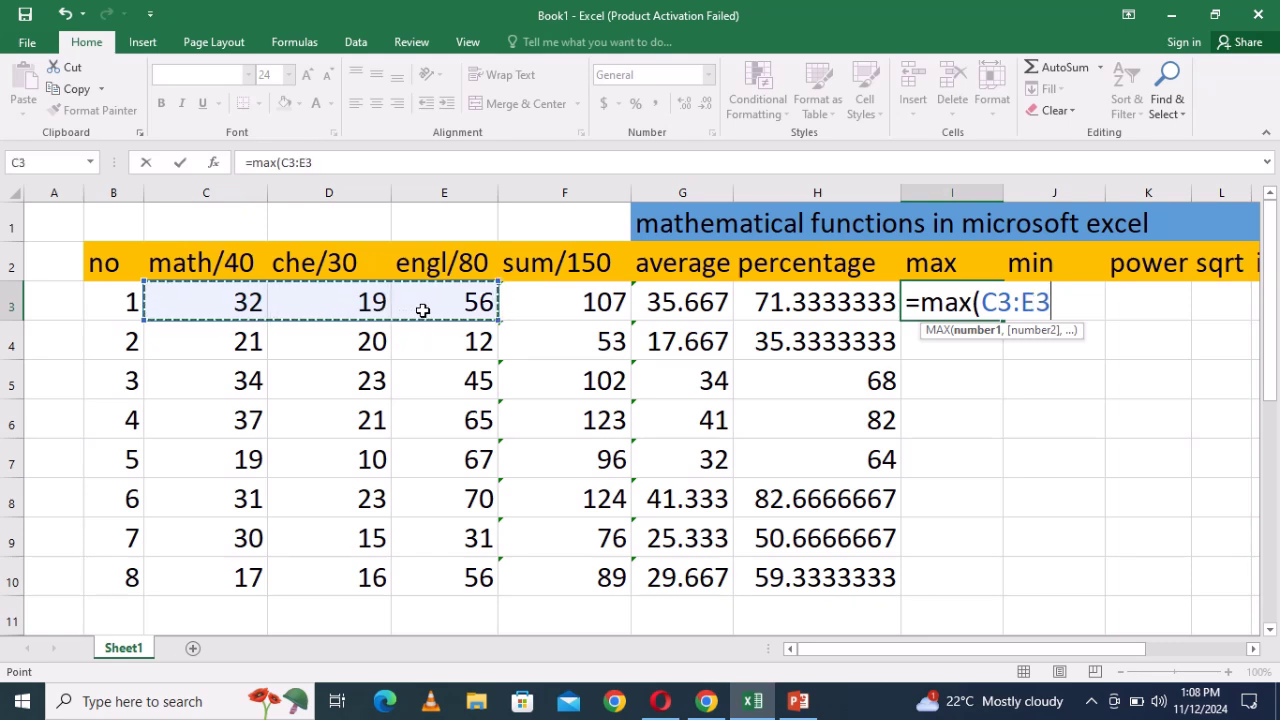
{"action": "type", "text": ")"}
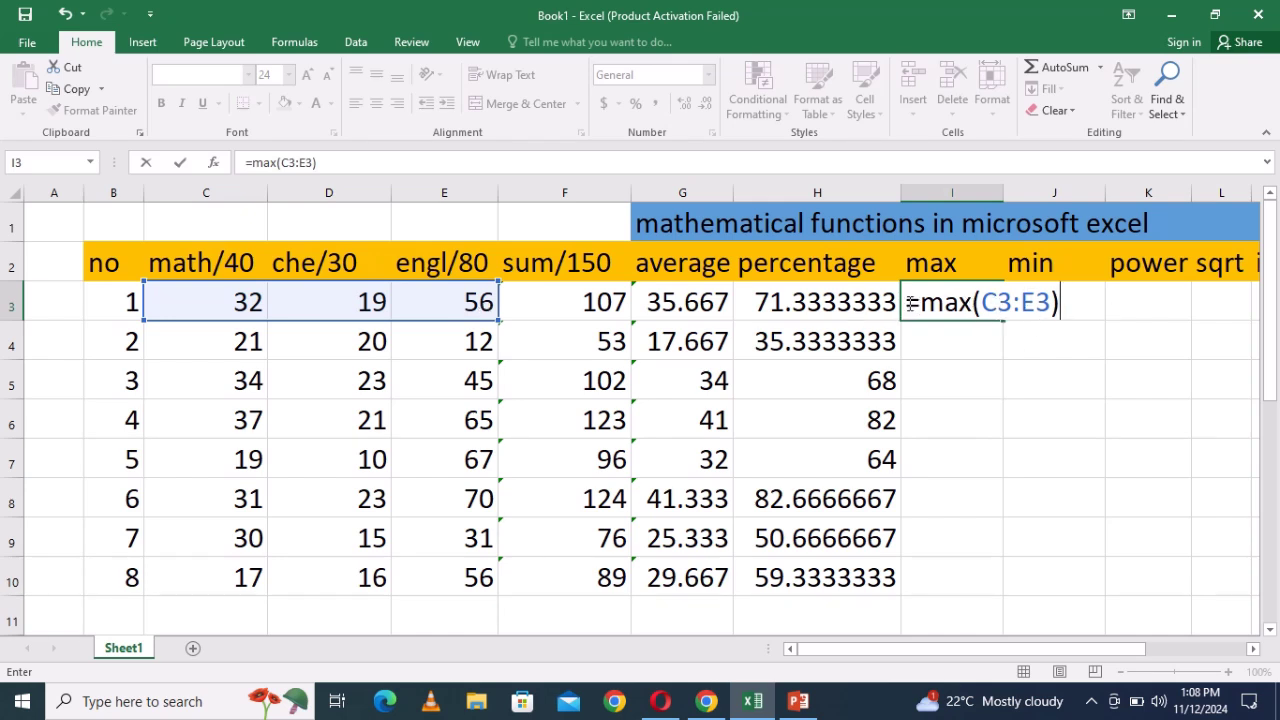
{"action": "key", "text": "Return"}
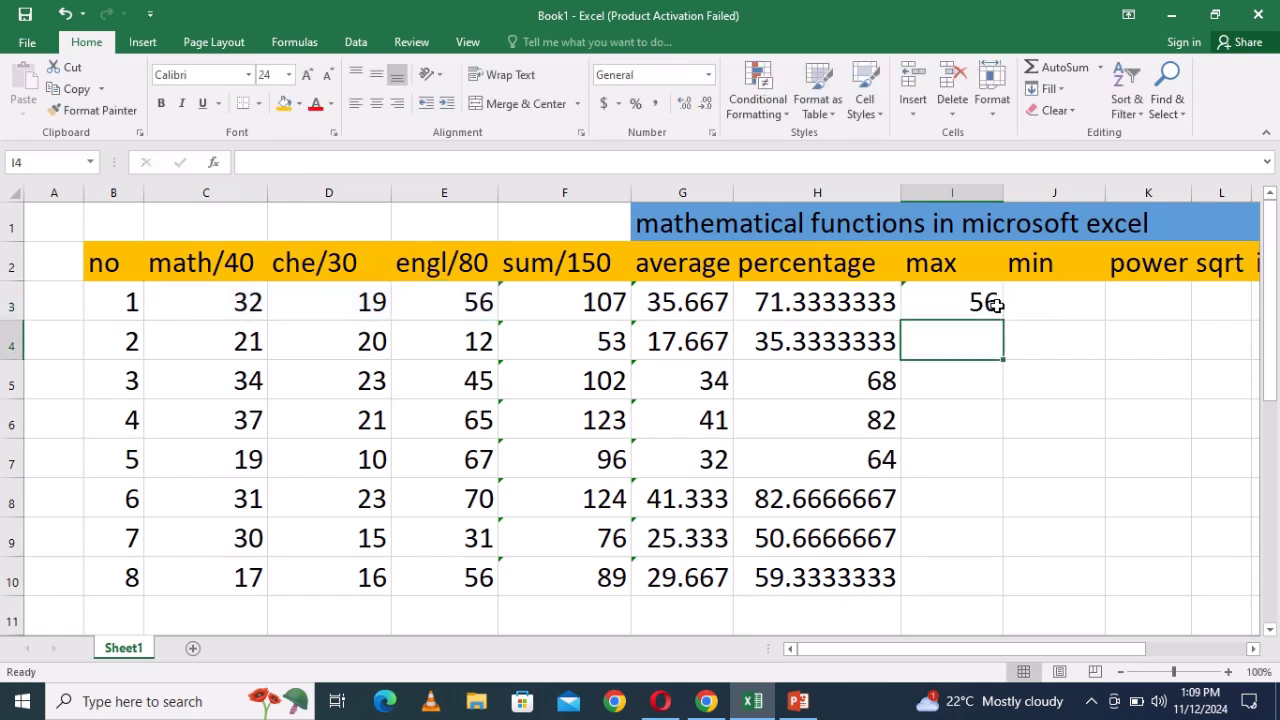
{"action": "left_click", "coordinate": [988, 303]}
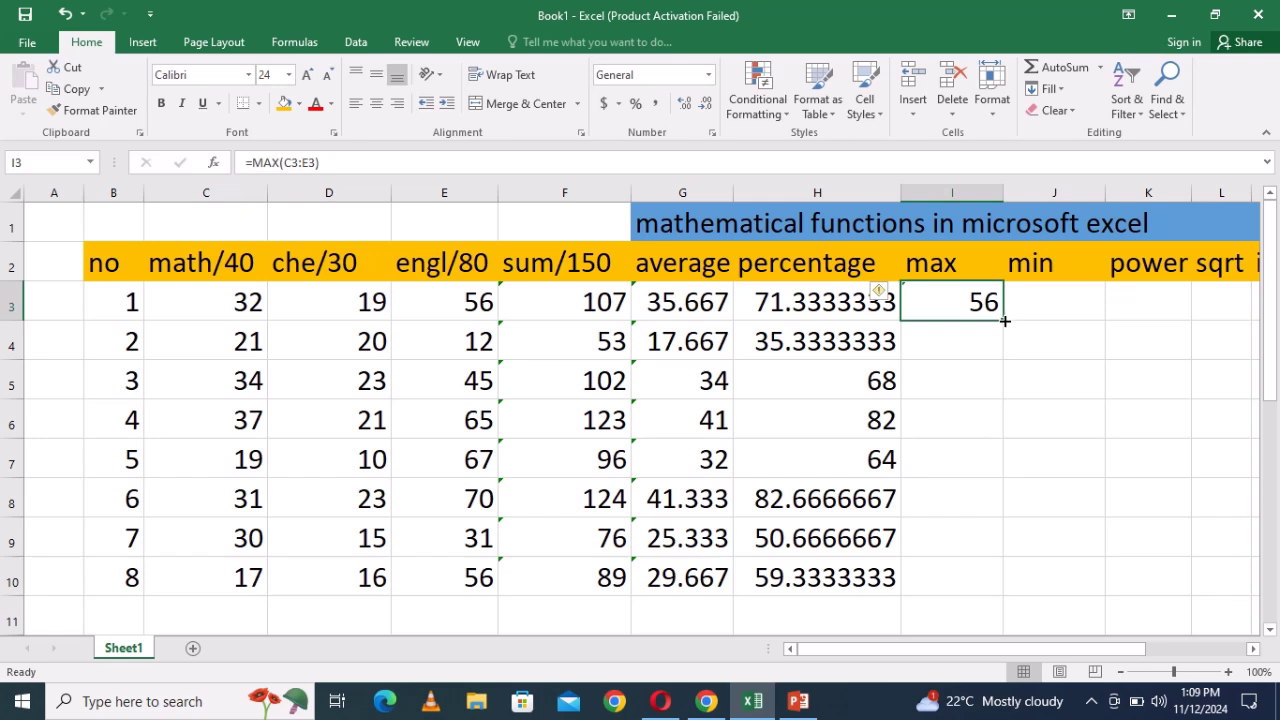
{"action": "left_click_drag", "start_coordinate": [1005, 321], "coordinate": [1010, 578]}
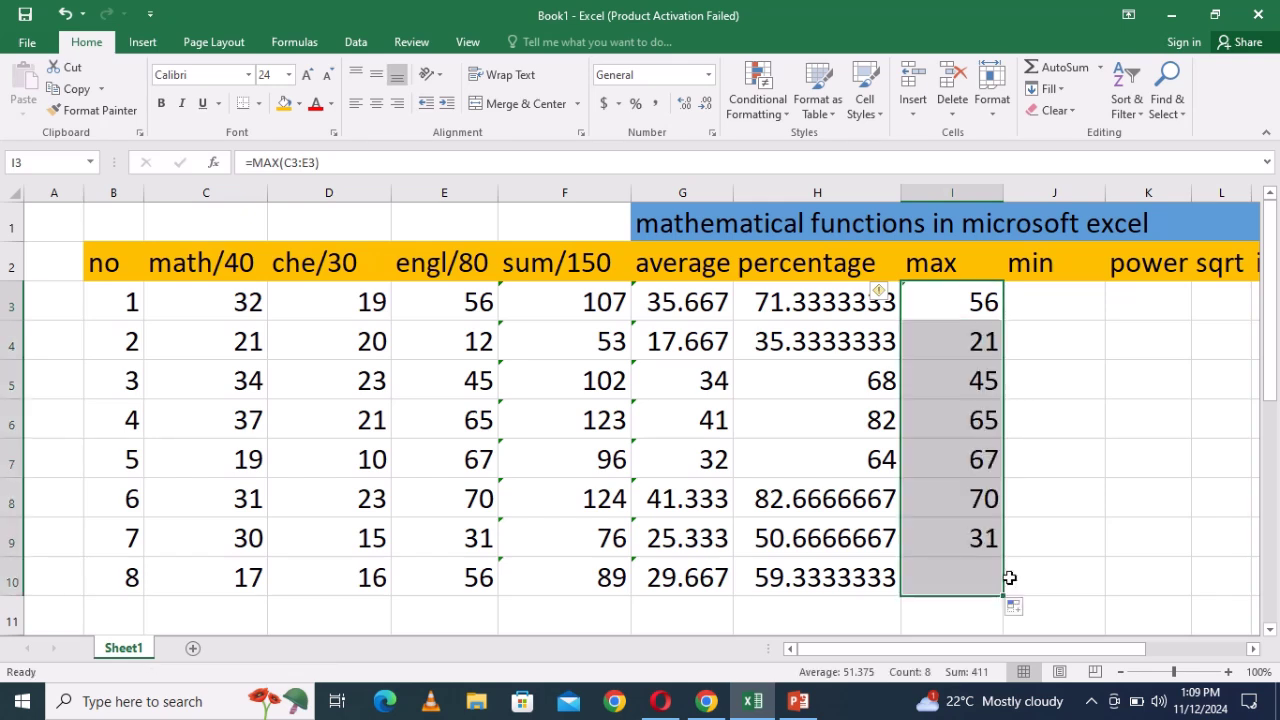
{"action": "left_click", "coordinate": [1073, 373]}
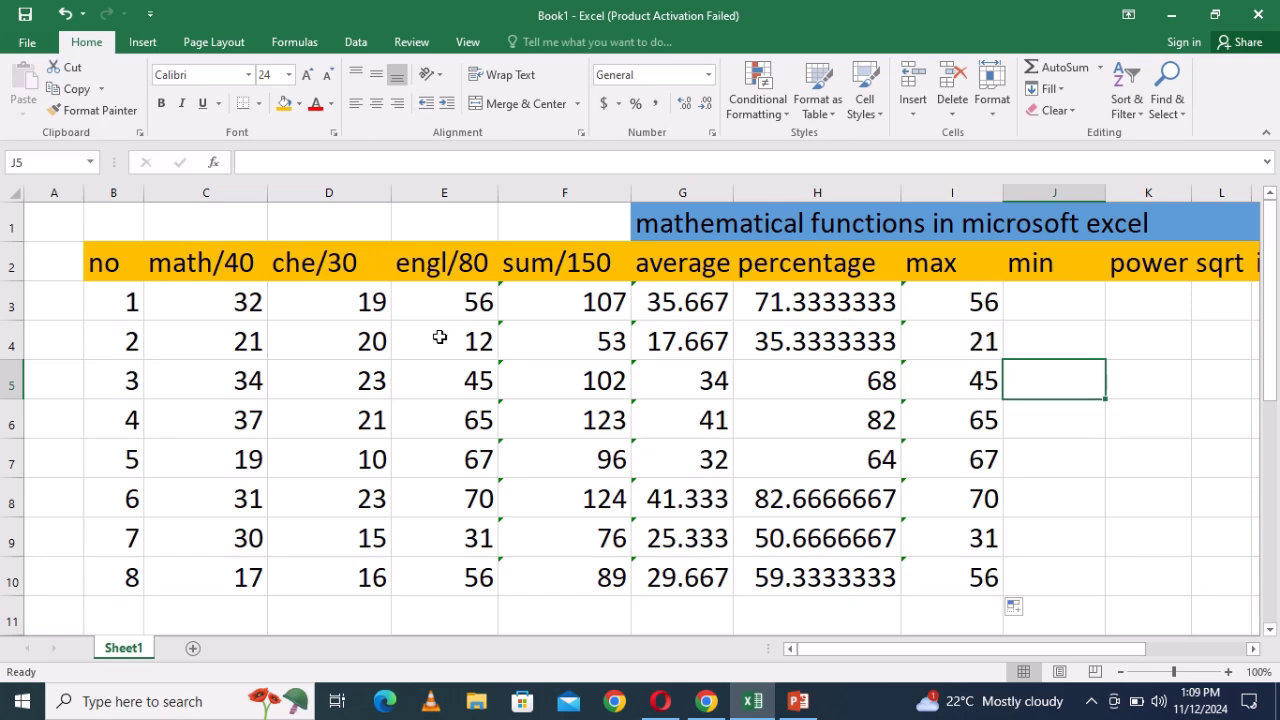
{"action": "left_click", "coordinate": [262, 334]}
{"action": "left_click_drag", "start_coordinate": [295, 326], "coordinate": [462, 330]}
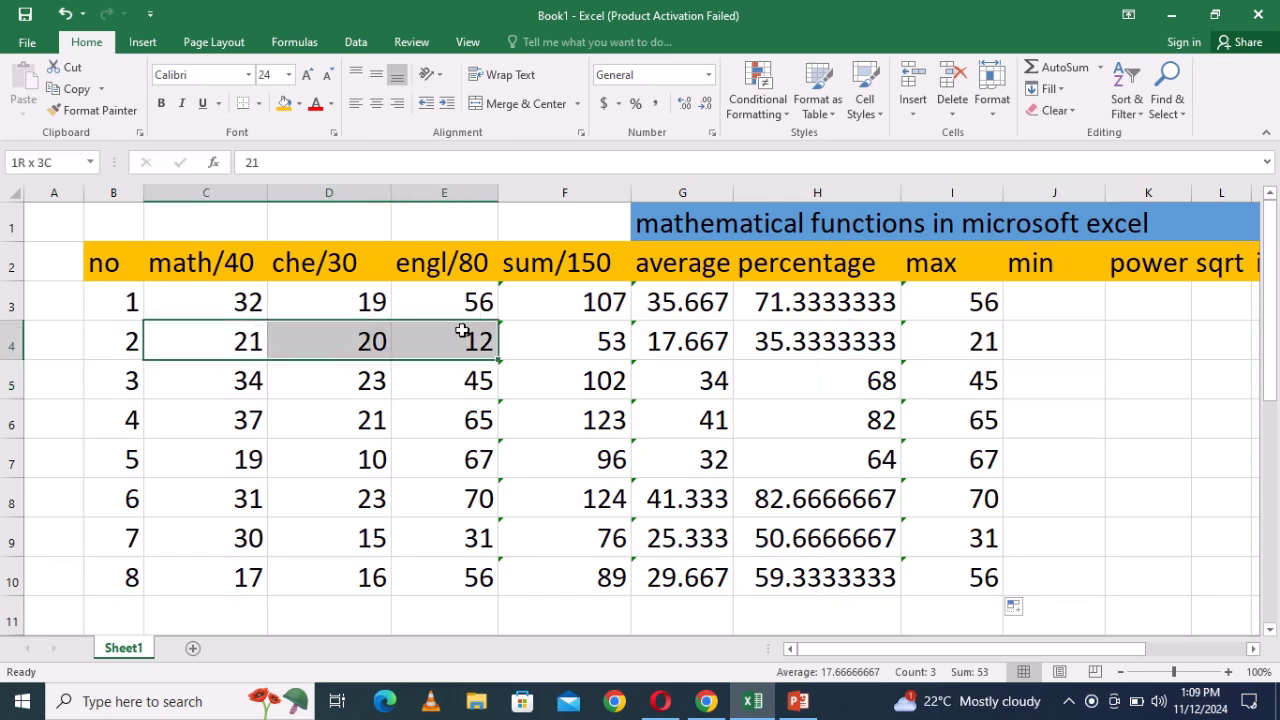
{"action": "left_click", "coordinate": [553, 337]}
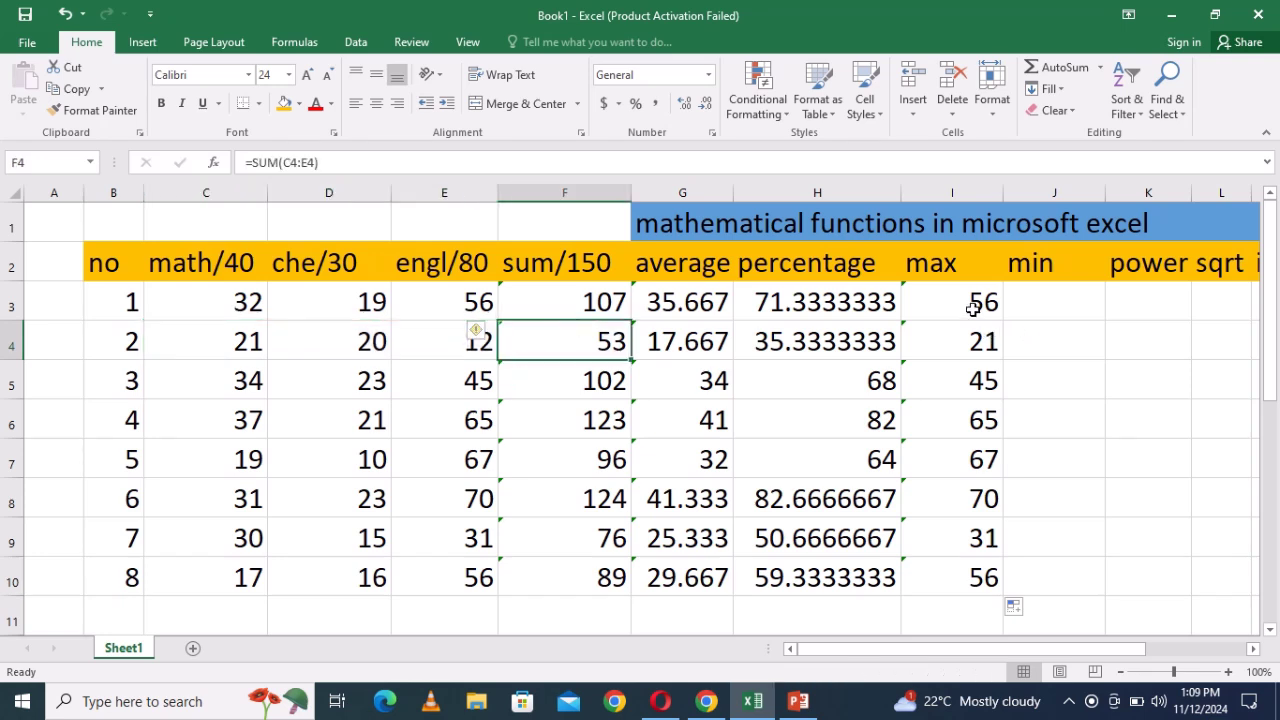
Clear the contents of the max column cells I3:I10.
{"action": "left_click_drag", "start_coordinate": [972, 309], "coordinate": [978, 566]}
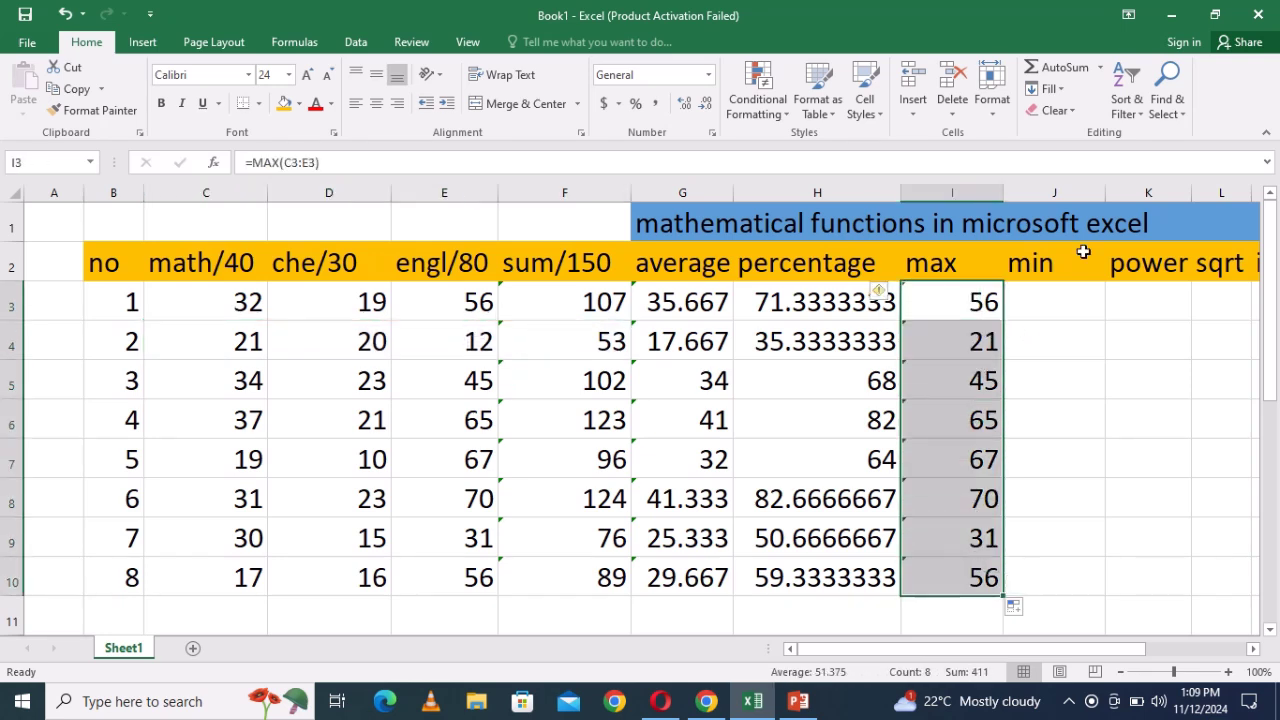
{"action": "left_click", "coordinate": [1058, 110]}
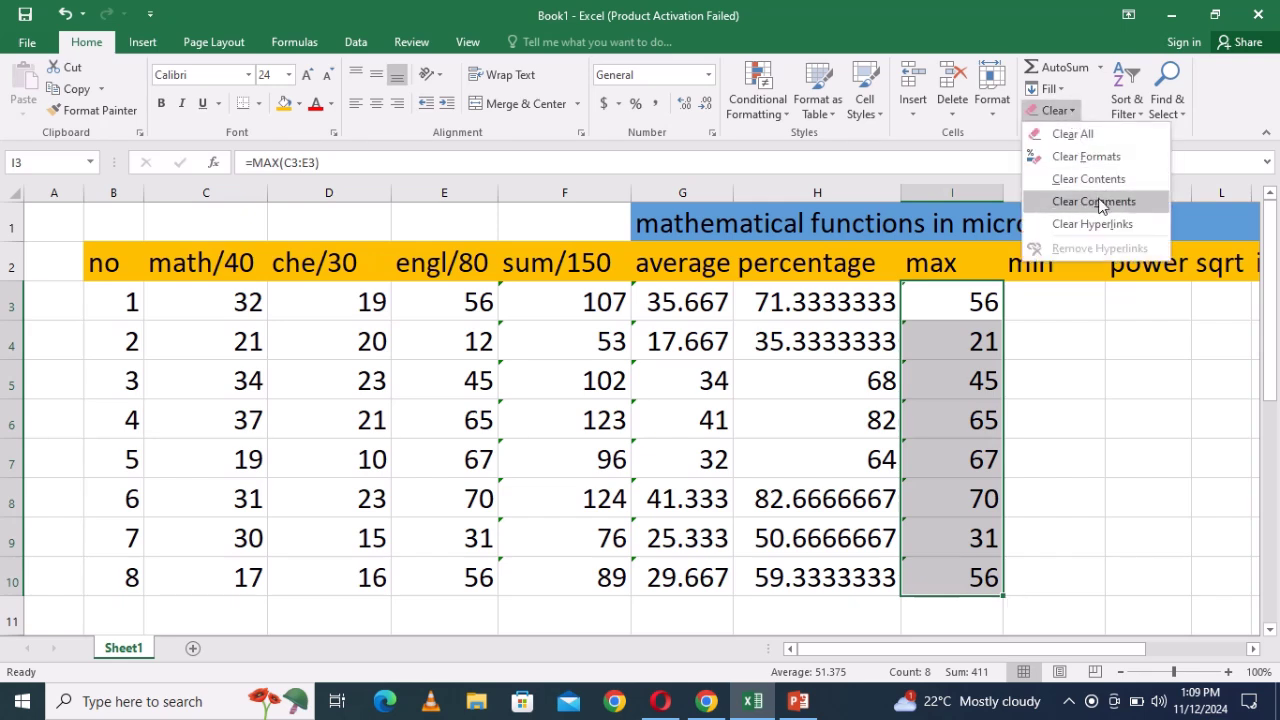
{"action": "left_click", "coordinate": [1086, 179]}
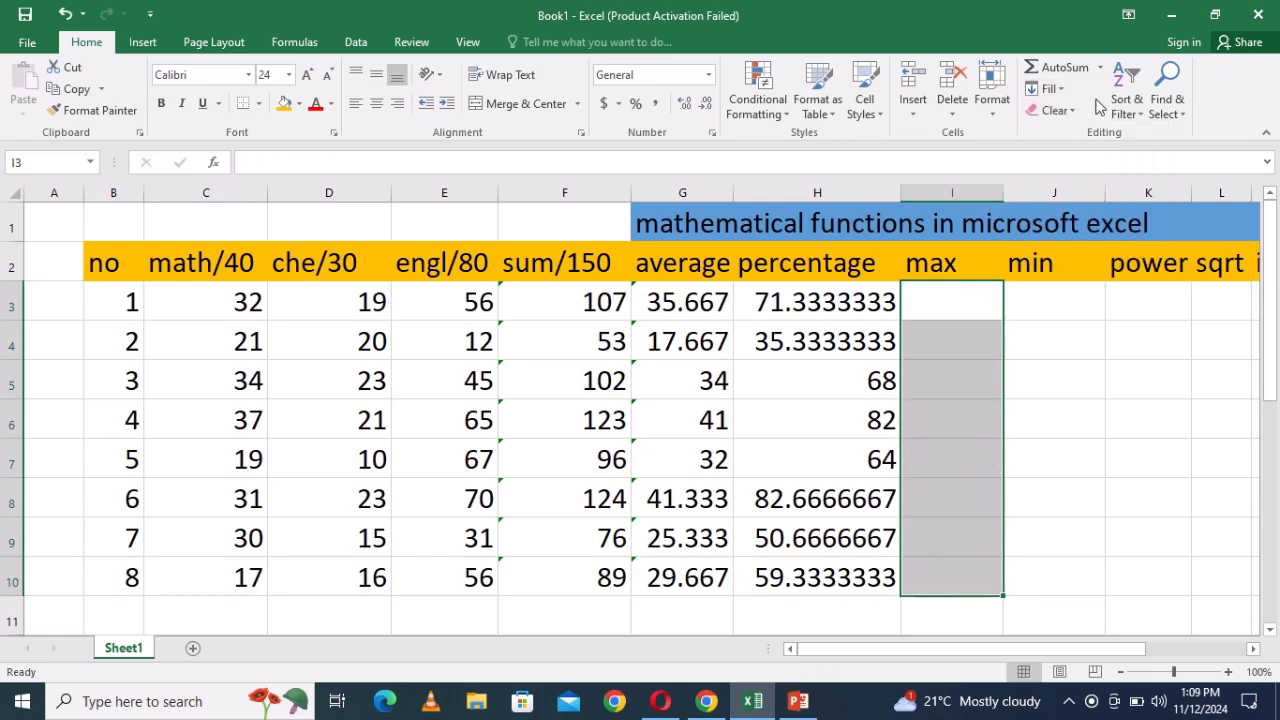
Try to fill I3:I10 with AutoSum's Max function, then clear the contents of those cells.
{"action": "left_click", "coordinate": [1100, 67]}
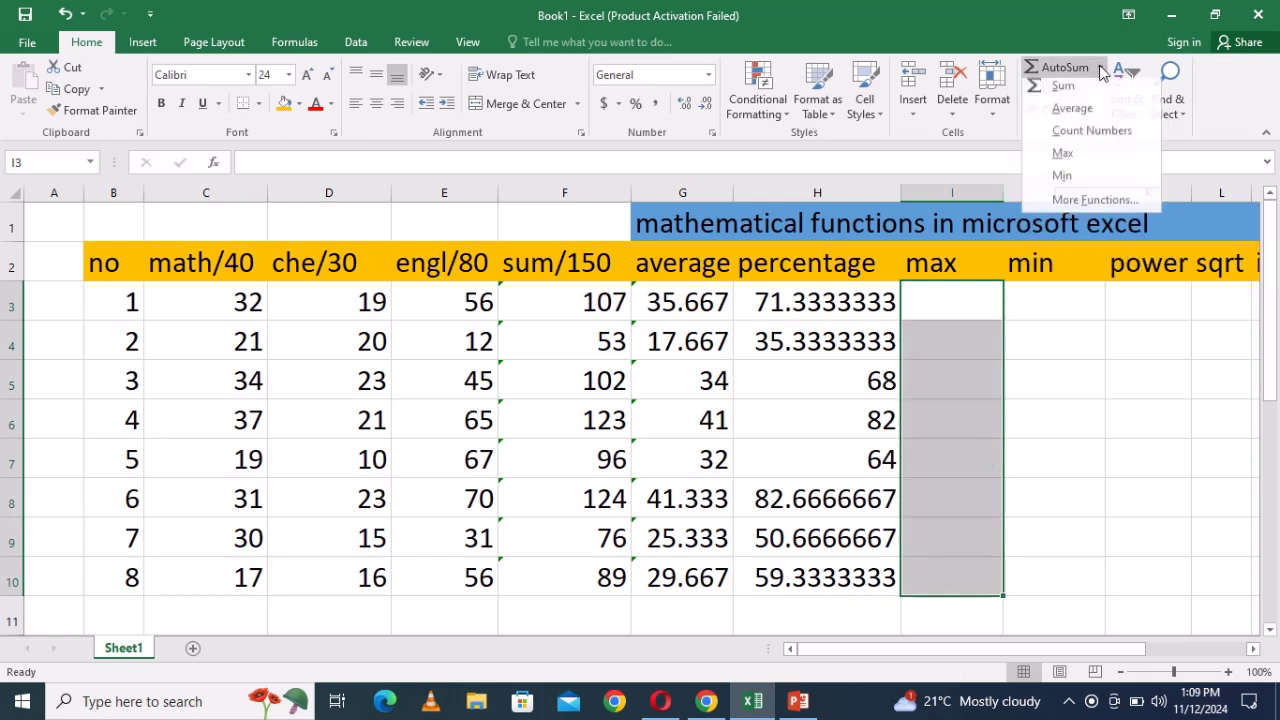
{"action": "left_click", "coordinate": [1063, 158]}
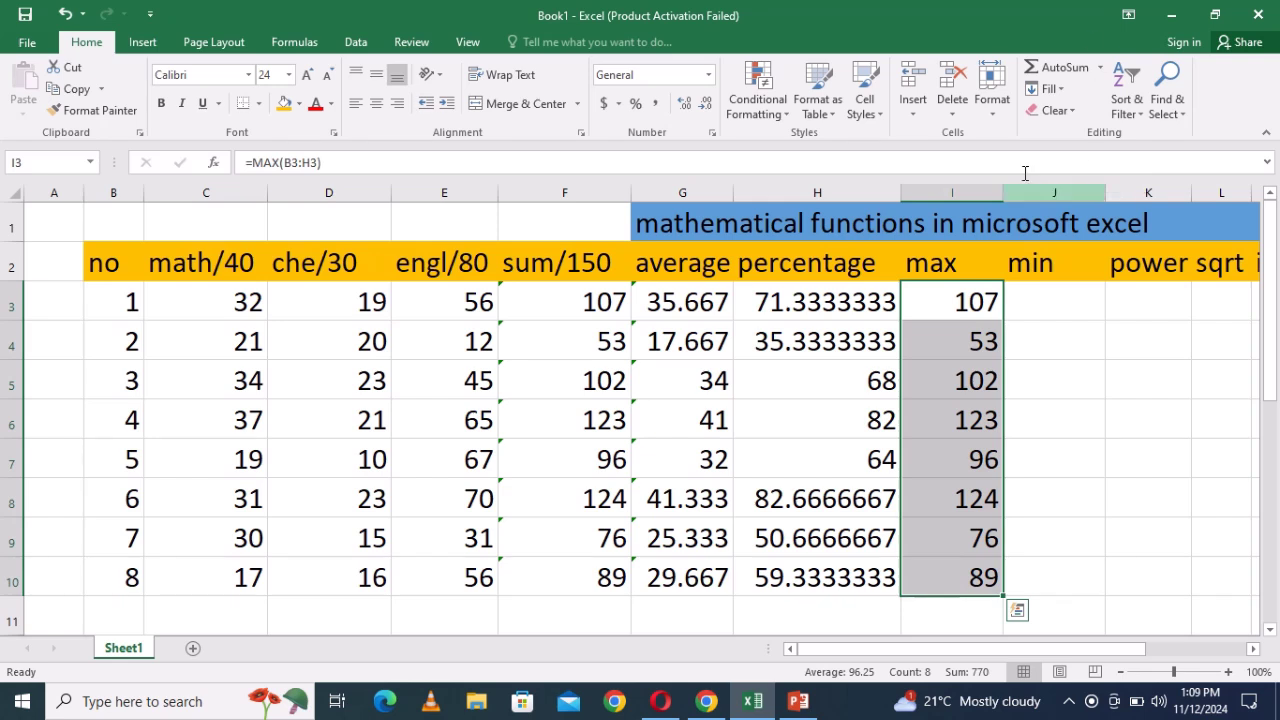
{"action": "left_click", "coordinate": [1060, 110]}
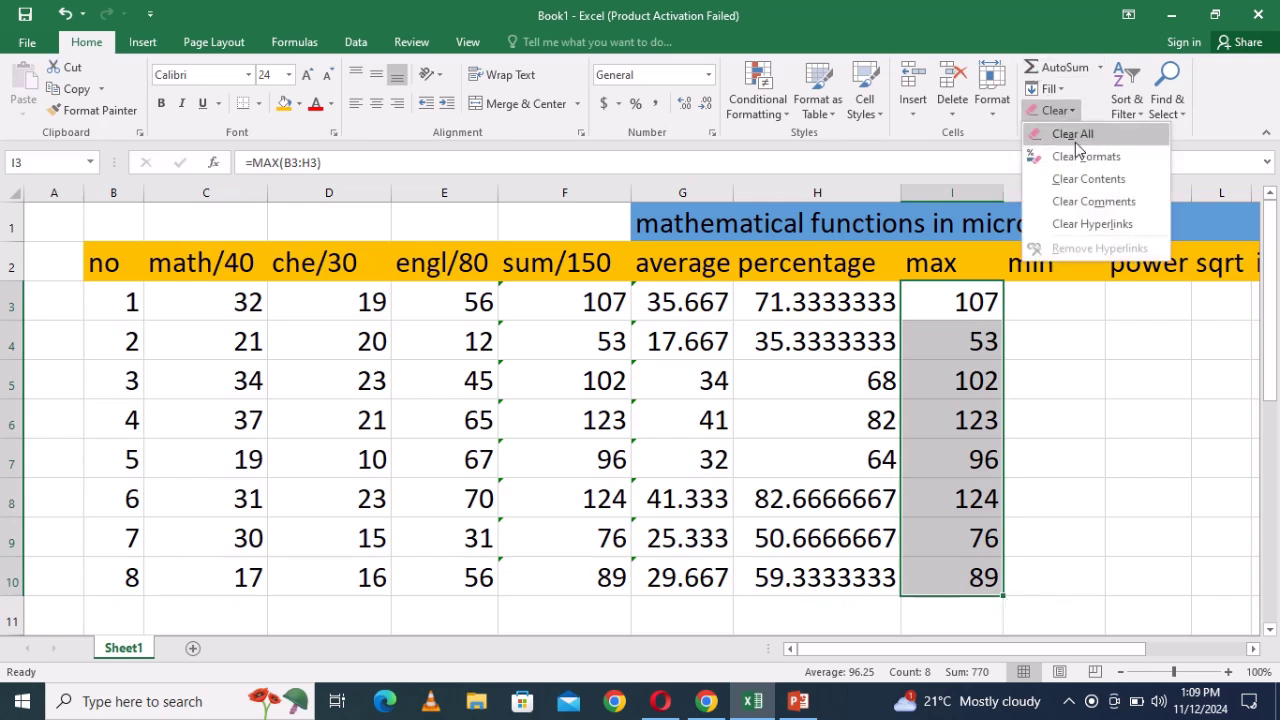
{"action": "left_click", "coordinate": [1090, 182]}
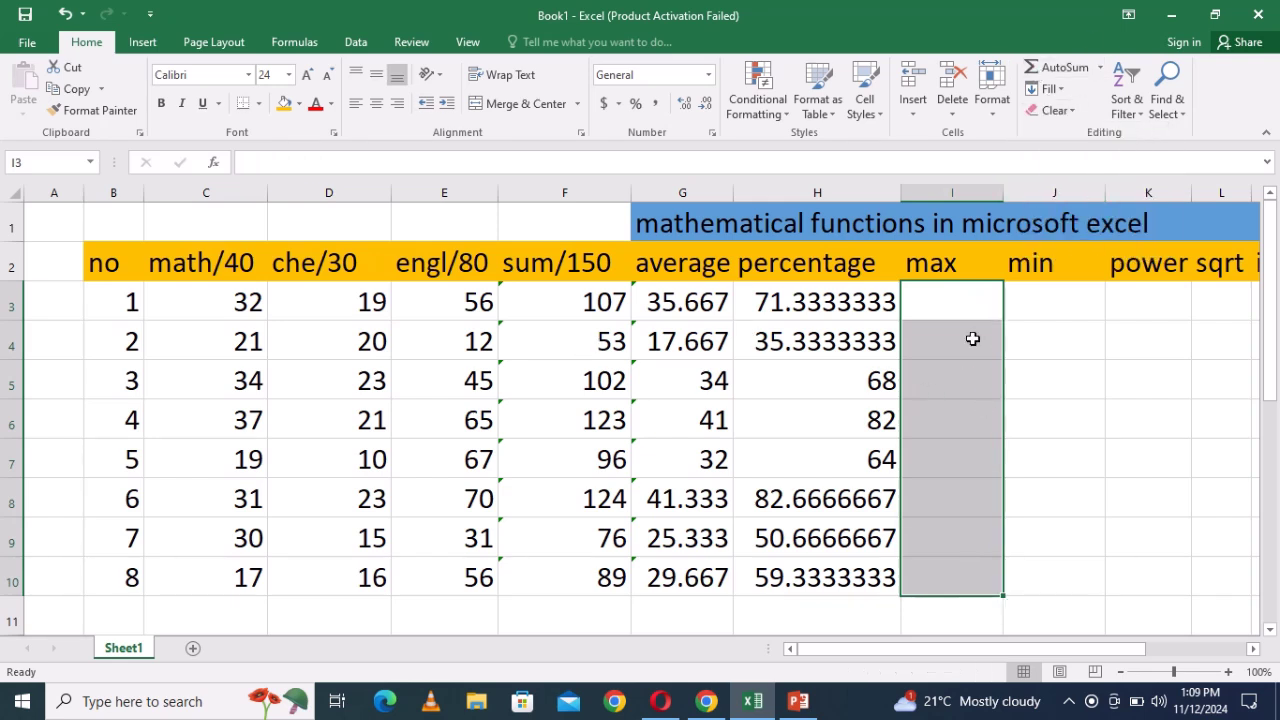
{"action": "left_click", "coordinate": [1036, 338]}
Use AutoSum's Max function on the marks C3:E3 to get the maximum in I3, and fill it down to I10.
{"action": "left_click_drag", "start_coordinate": [216, 301], "coordinate": [452, 297]}
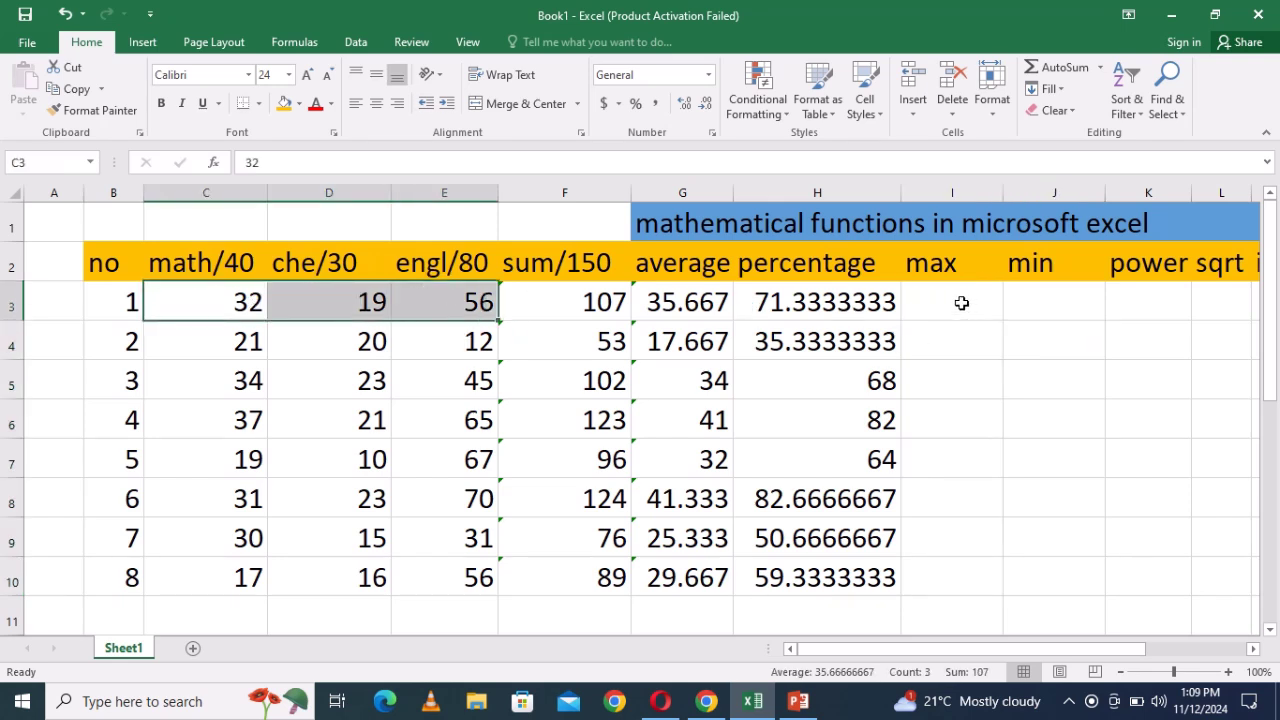
{"action": "left_click", "coordinate": [1100, 67]}
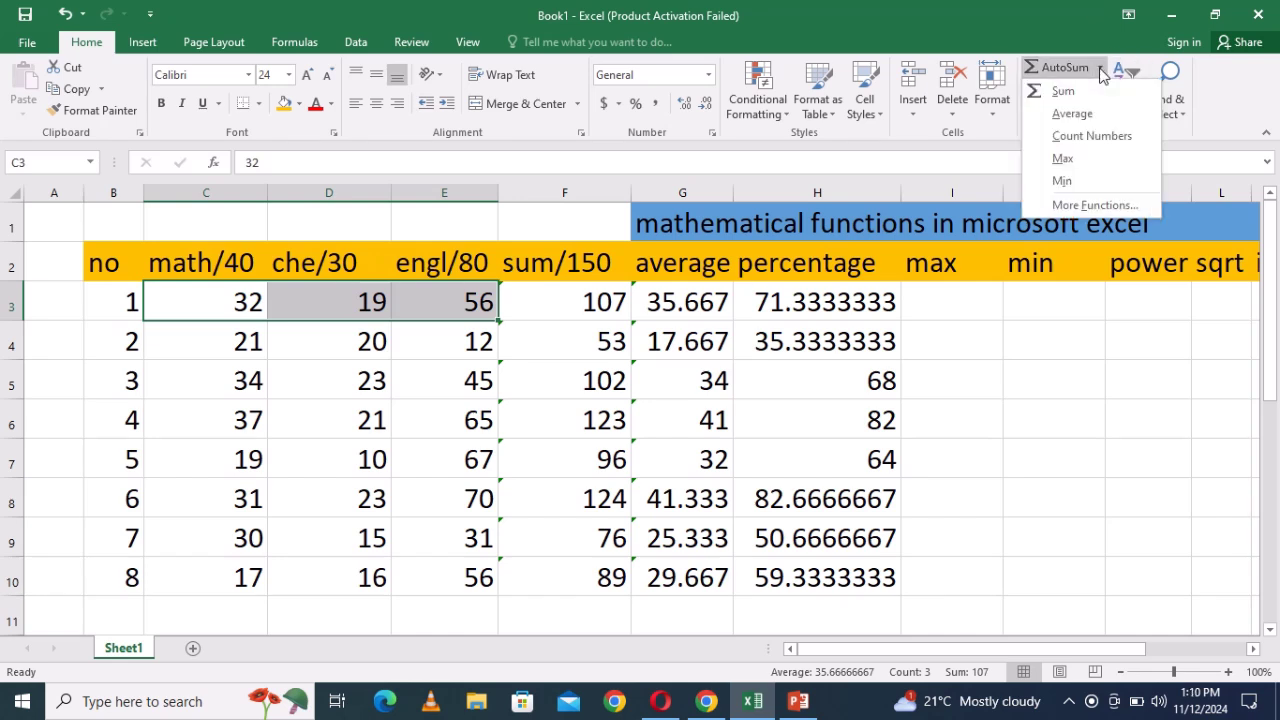
{"action": "left_click", "coordinate": [1087, 157]}
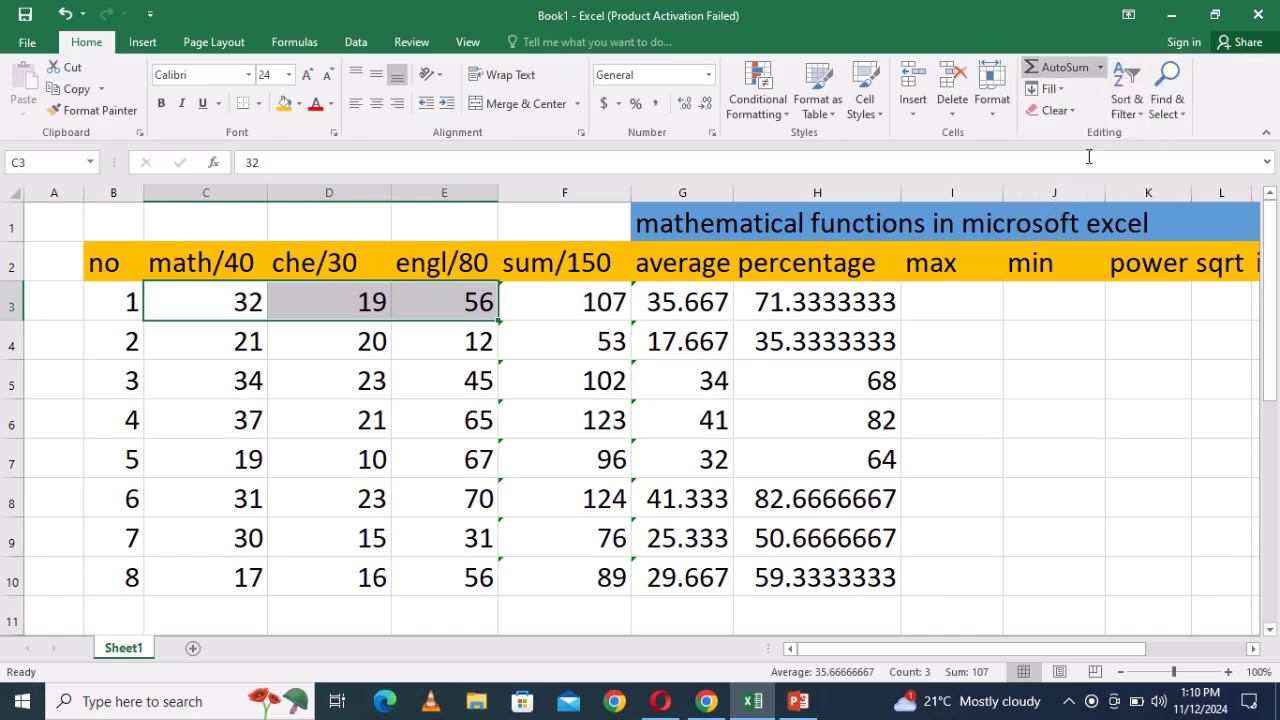
{"action": "left_click", "coordinate": [957, 306]}
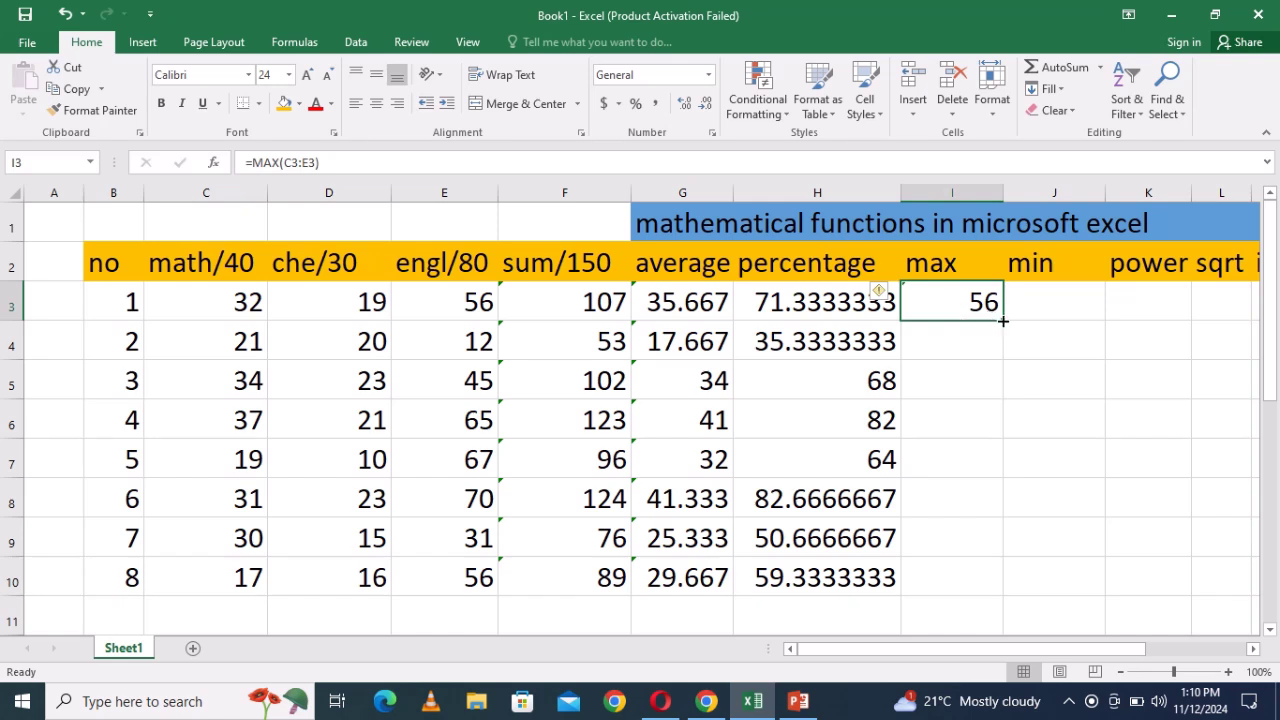
{"action": "left_click_drag", "start_coordinate": [1004, 320], "coordinate": [991, 581]}
{"action": "left_click", "coordinate": [1072, 574]}
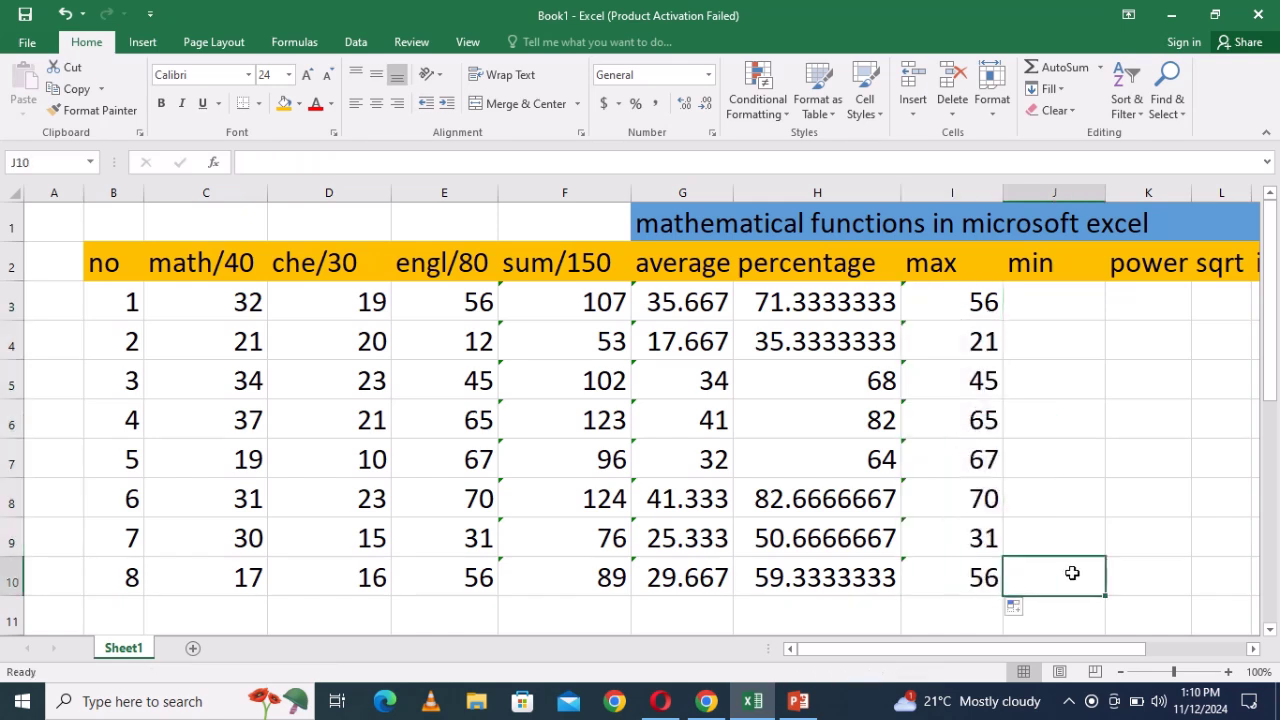
Enter the formula =min(C3:E3) in J3 and fill it down to J10.
{"action": "left_click", "coordinate": [1020, 304]}
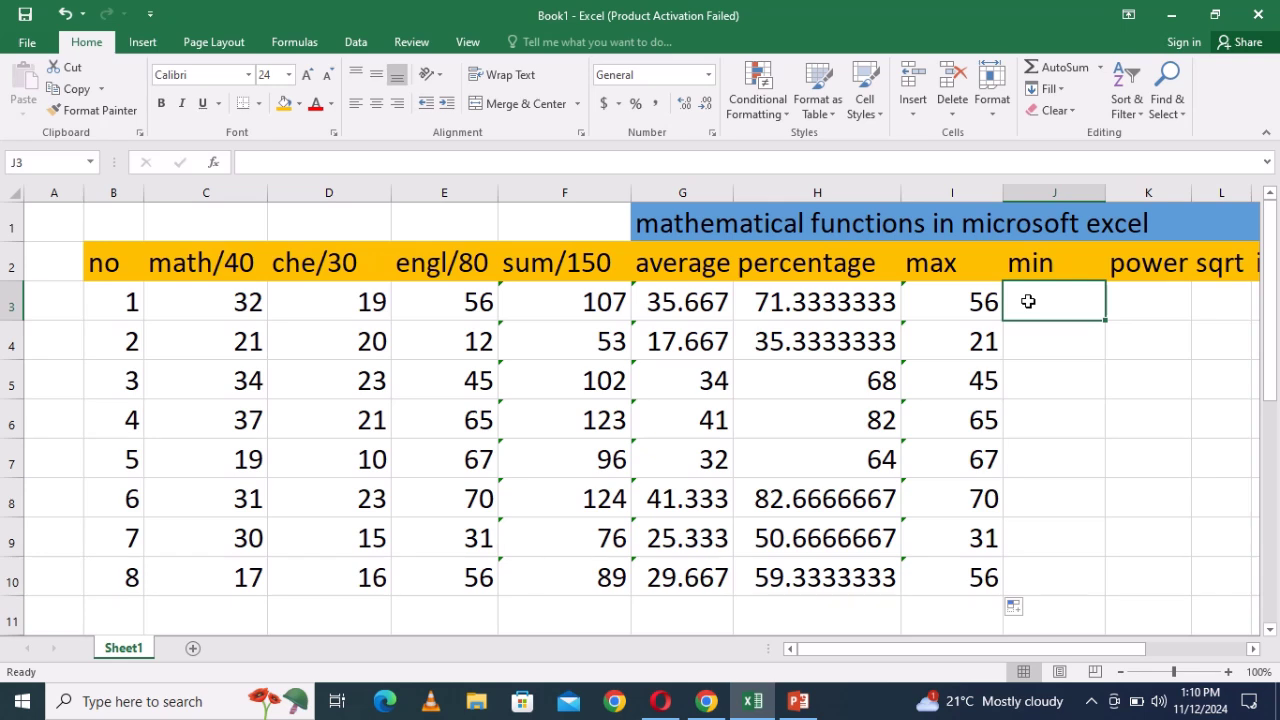
{"action": "type", "text": "="}
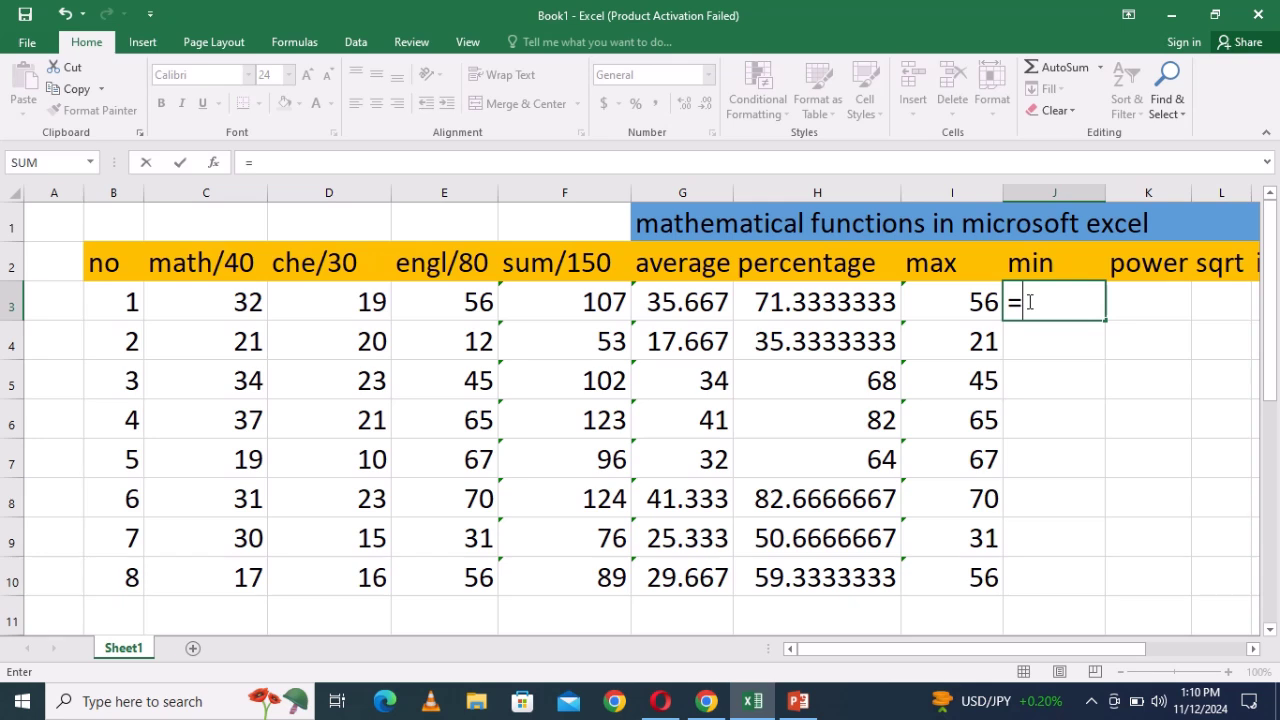
{"action": "type", "text": "min"}
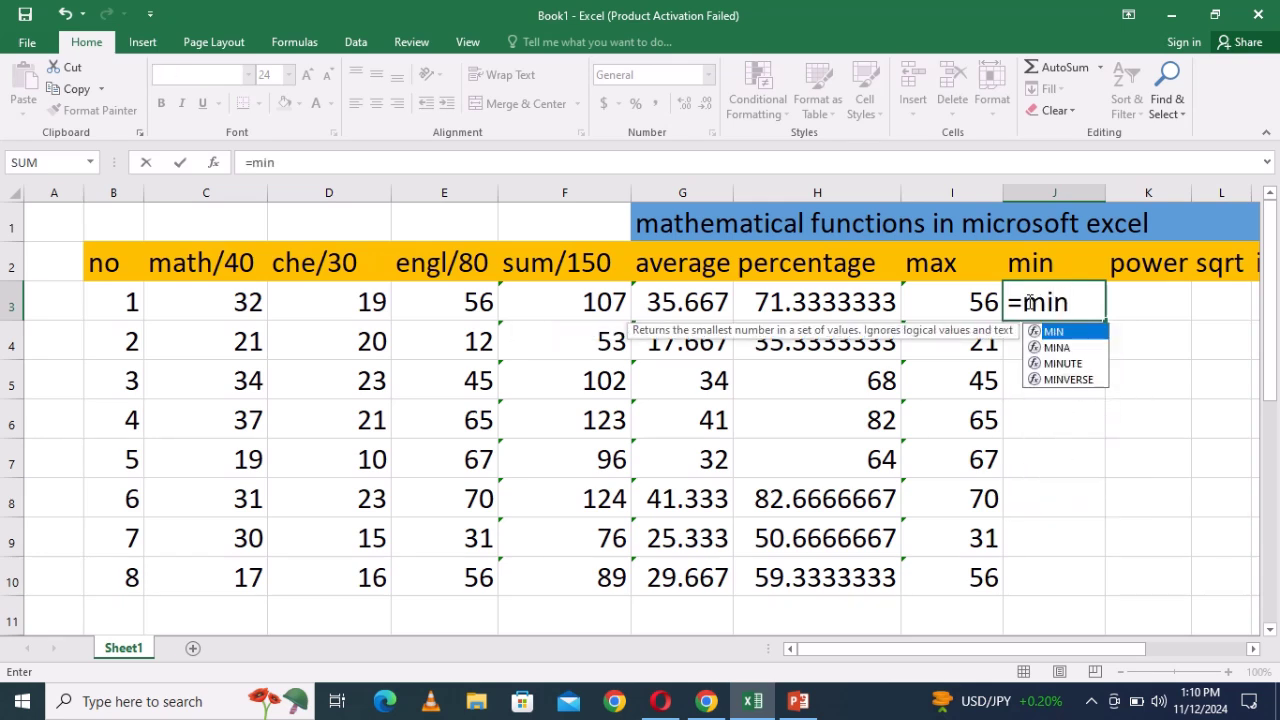
{"action": "type", "text": "("}
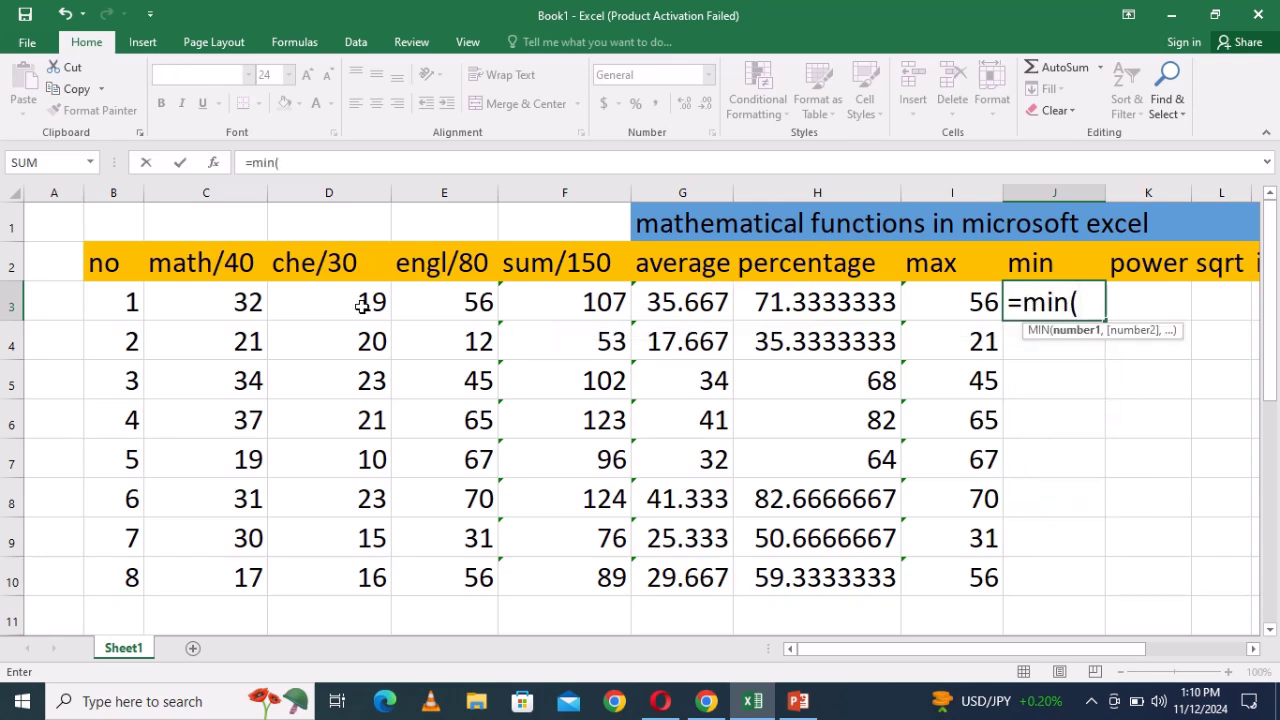
{"action": "left_click_drag", "start_coordinate": [232, 305], "coordinate": [482, 312]}
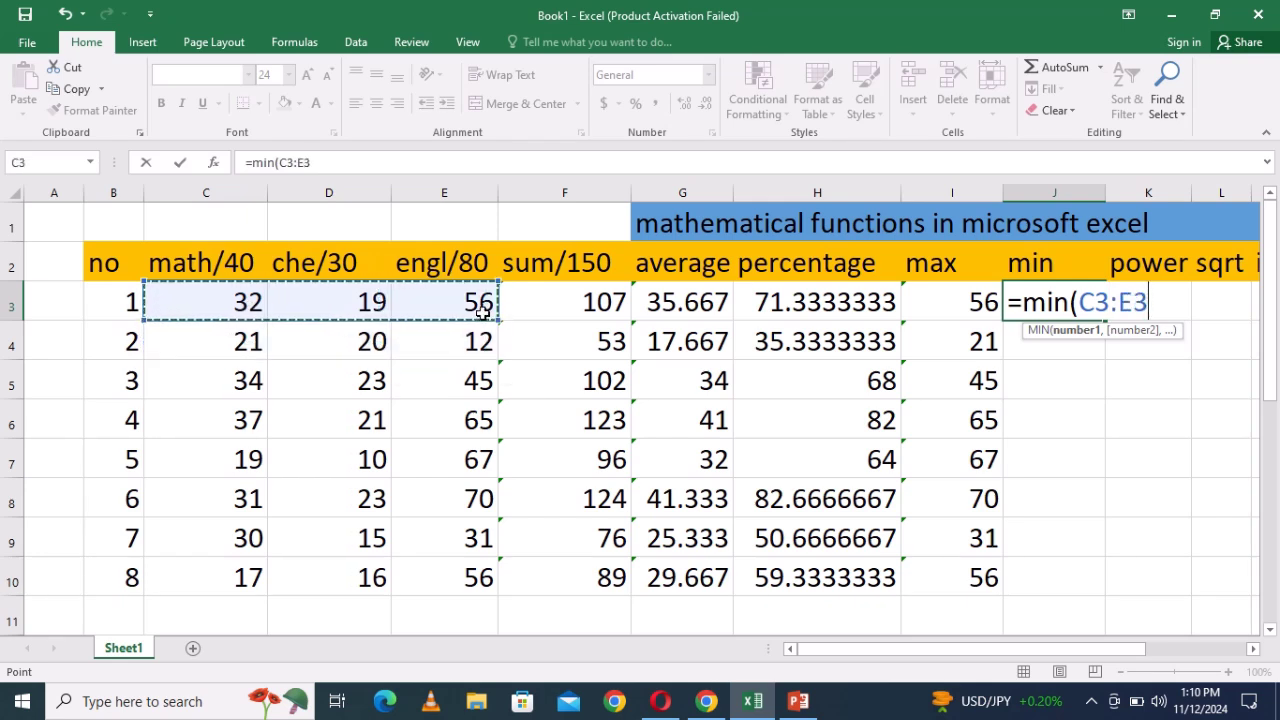
{"action": "type", "text": ")"}
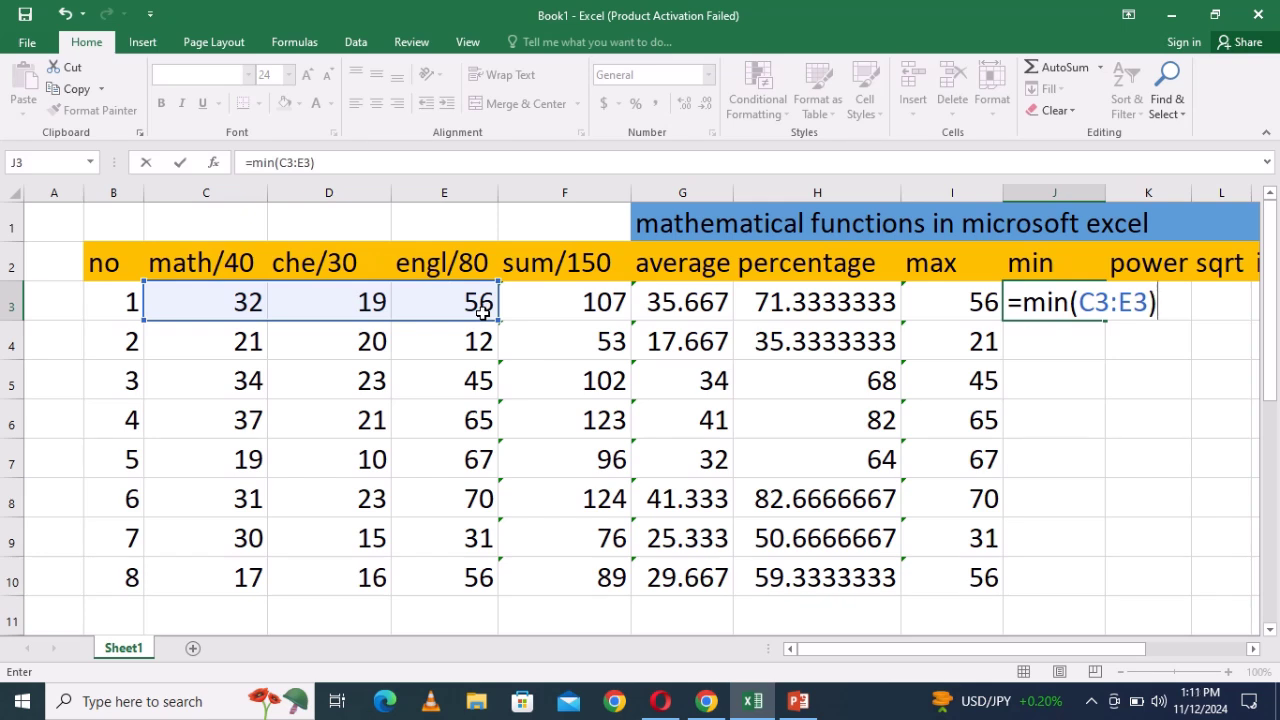
{"action": "key", "text": "Return"}
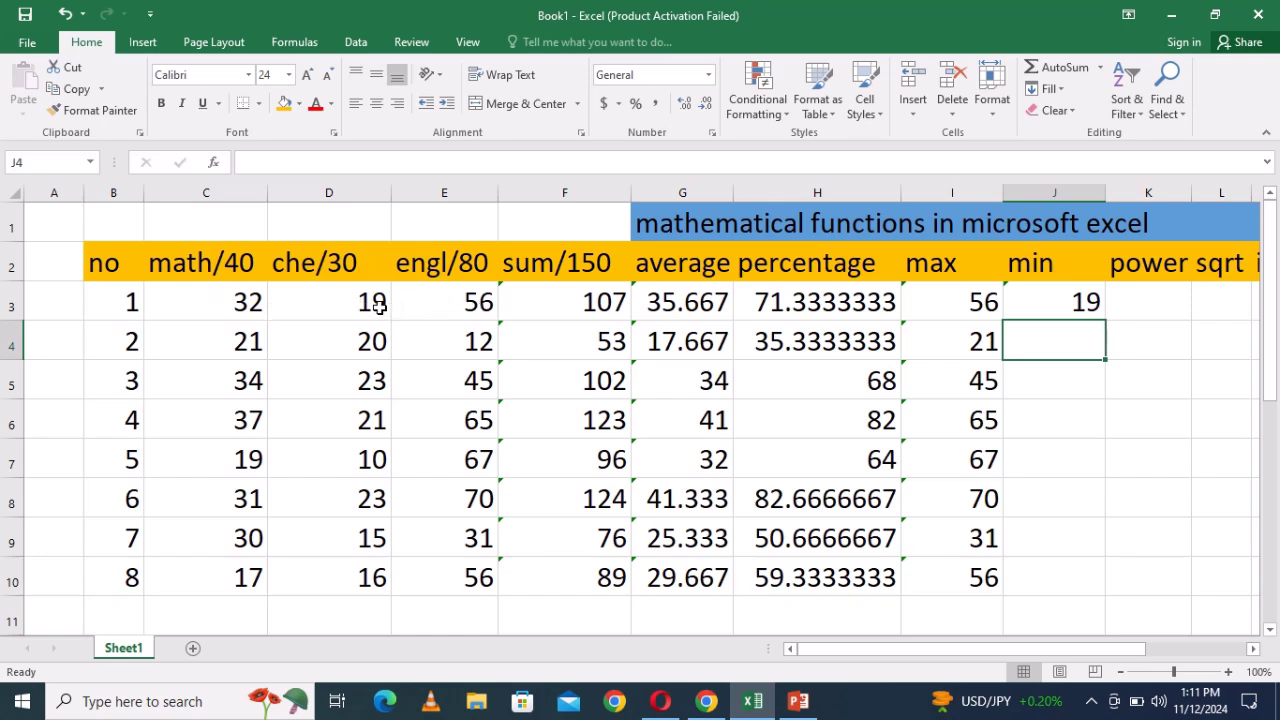
{"action": "left_click", "coordinate": [1069, 301]}
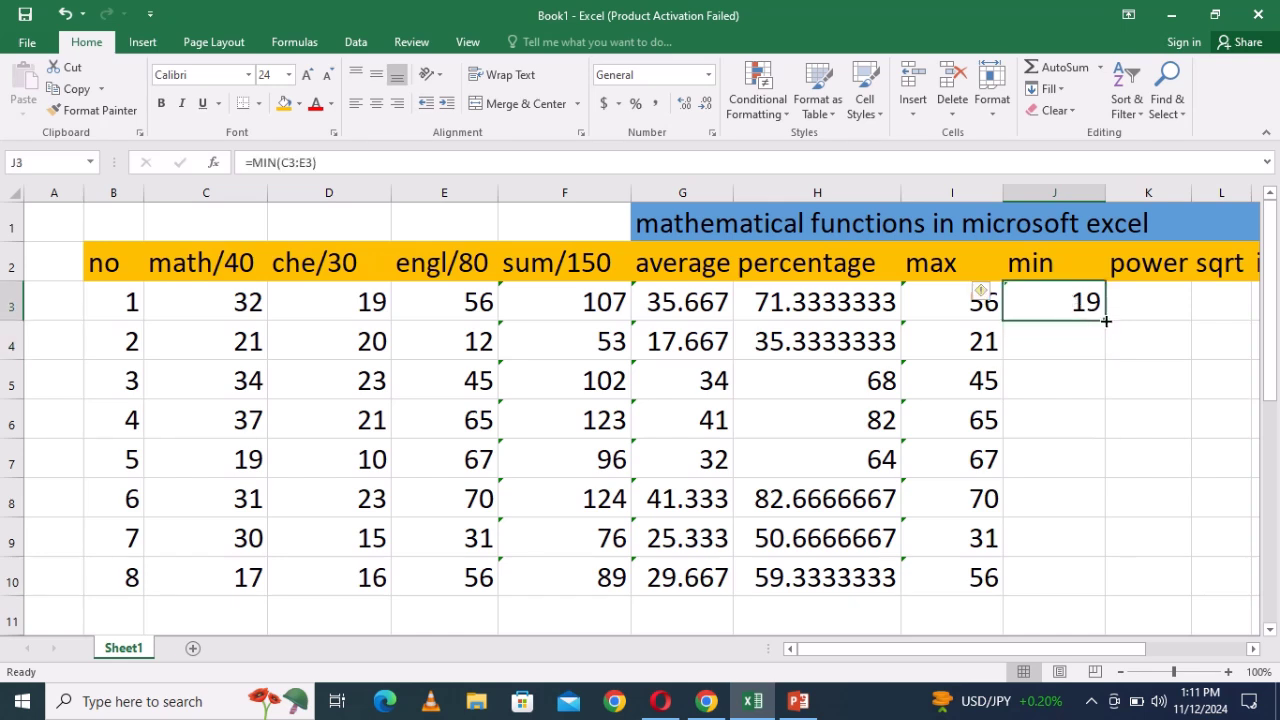
{"action": "left_click_drag", "start_coordinate": [1106, 321], "coordinate": [1122, 580]}
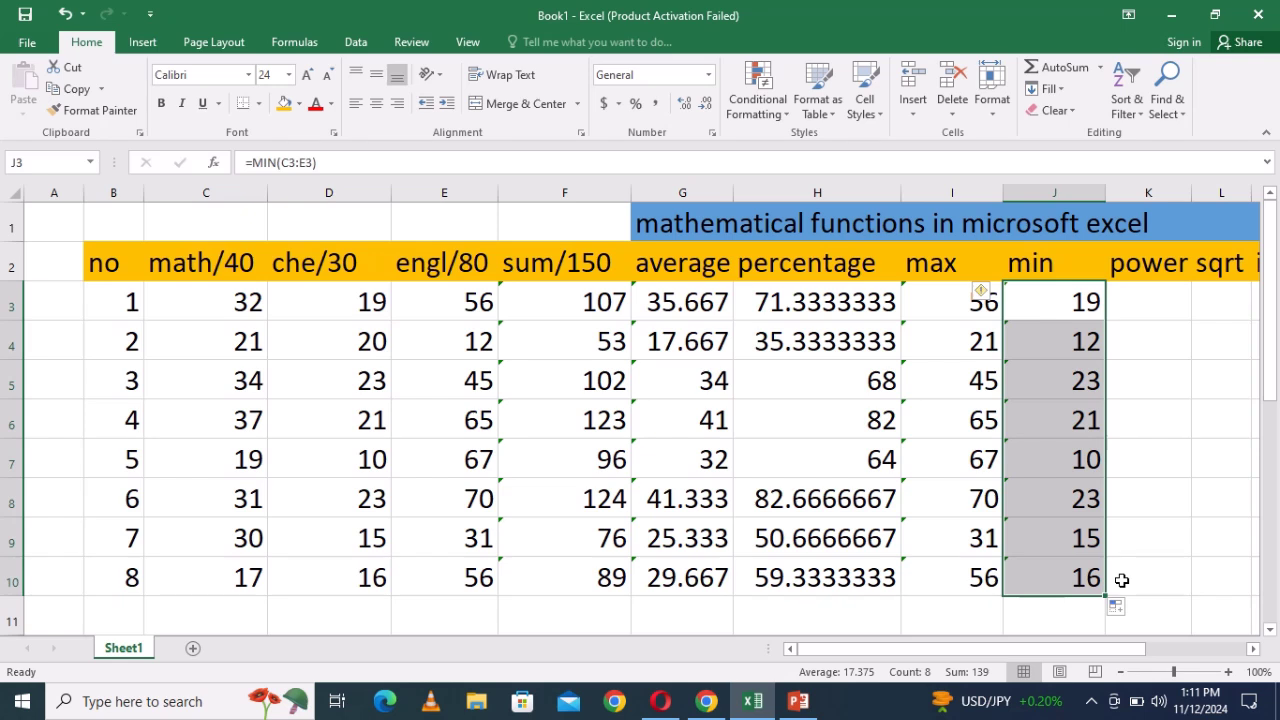
{"action": "left_click", "coordinate": [1131, 499]}
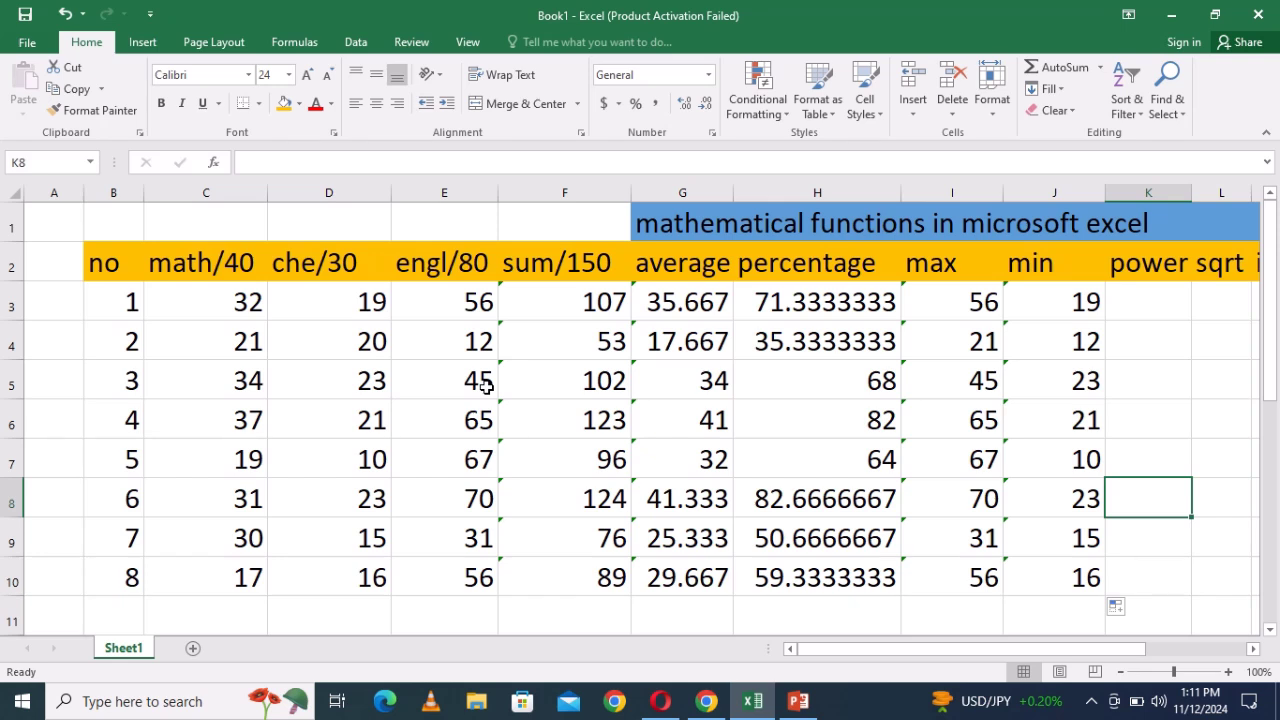
Clear the contents of the min column cells J3:J10.
{"action": "left_click", "coordinate": [1253, 651]}
{"action": "left_click", "coordinate": [1253, 651]}
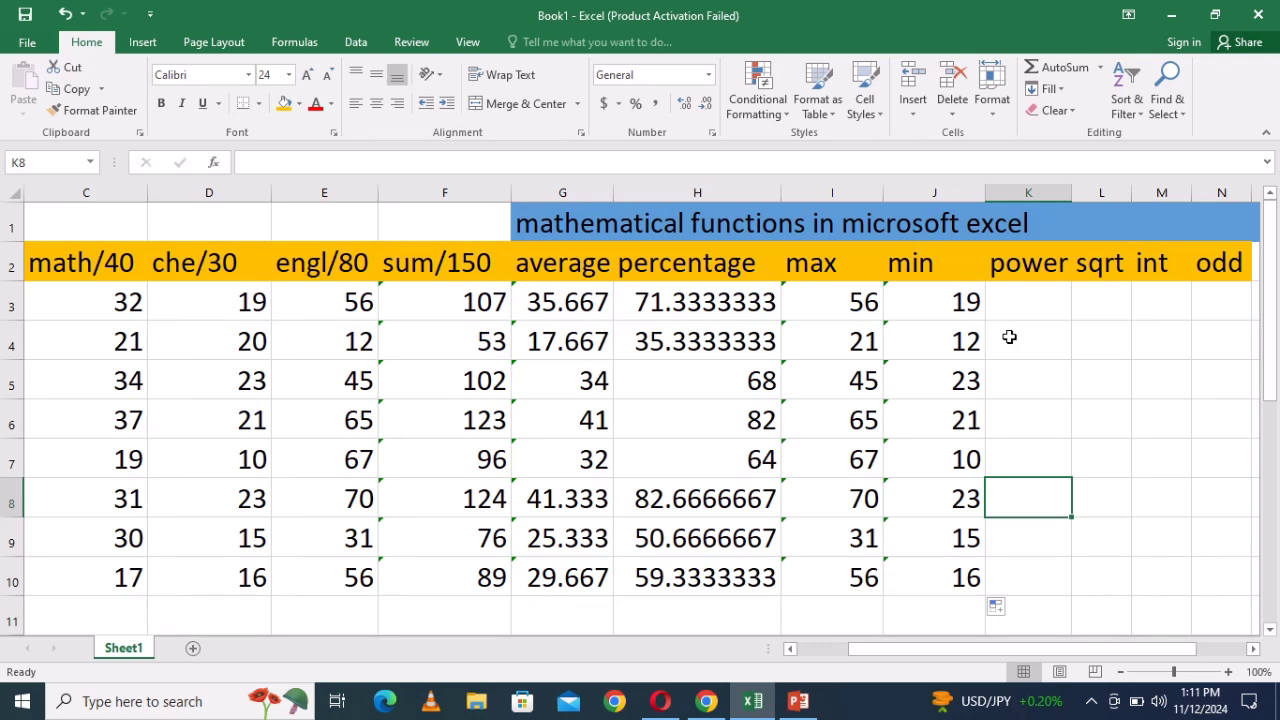
{"action": "left_click_drag", "start_coordinate": [968, 301], "coordinate": [968, 575]}
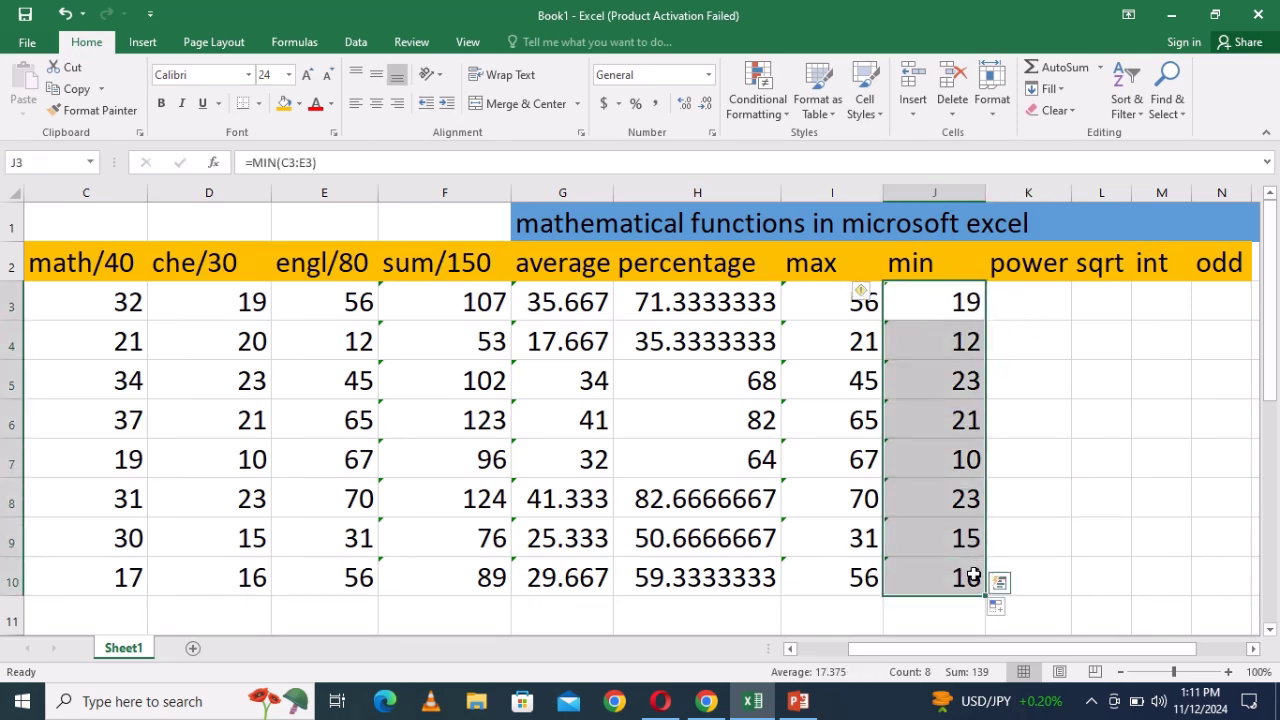
{"action": "left_click", "coordinate": [1068, 110]}
{"action": "left_click", "coordinate": [1080, 179]}
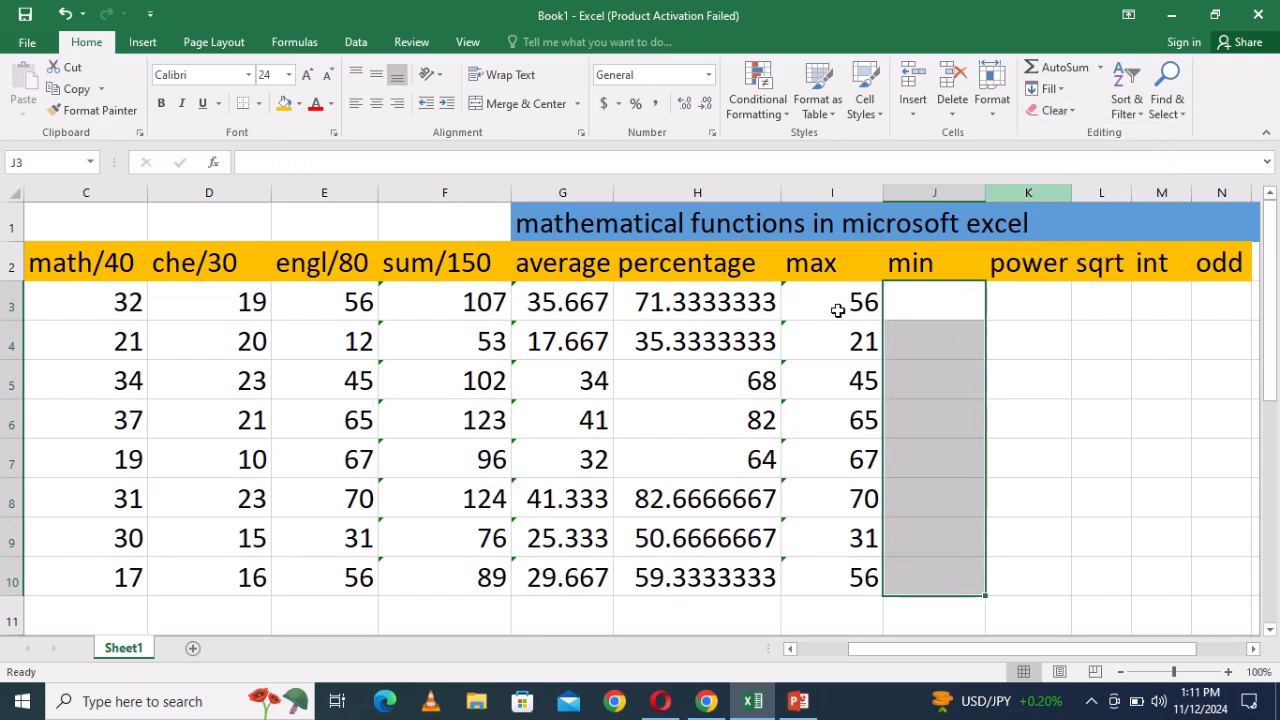
Use AutoSum's Min function on the marks C3:E3 to get the minimum in J3, and fill it down to J10.
{"action": "left_click", "coordinate": [790, 650]}
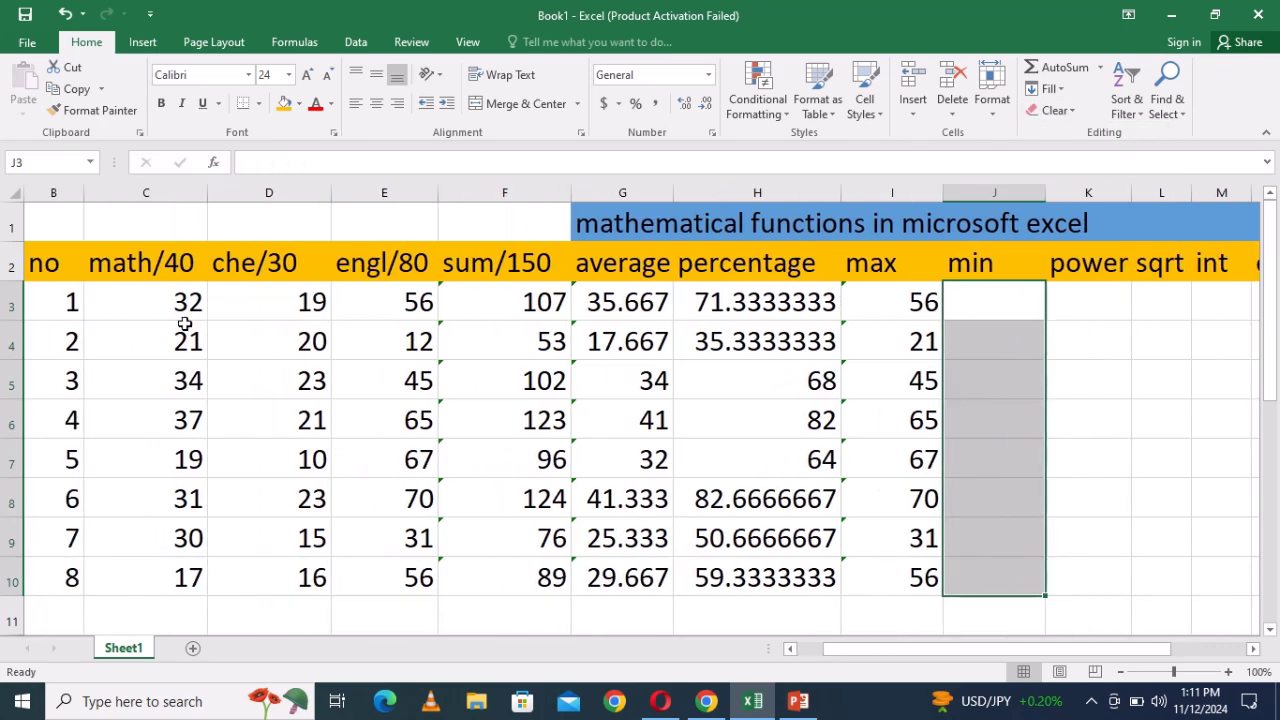
{"action": "left_click_drag", "start_coordinate": [188, 300], "coordinate": [411, 310]}
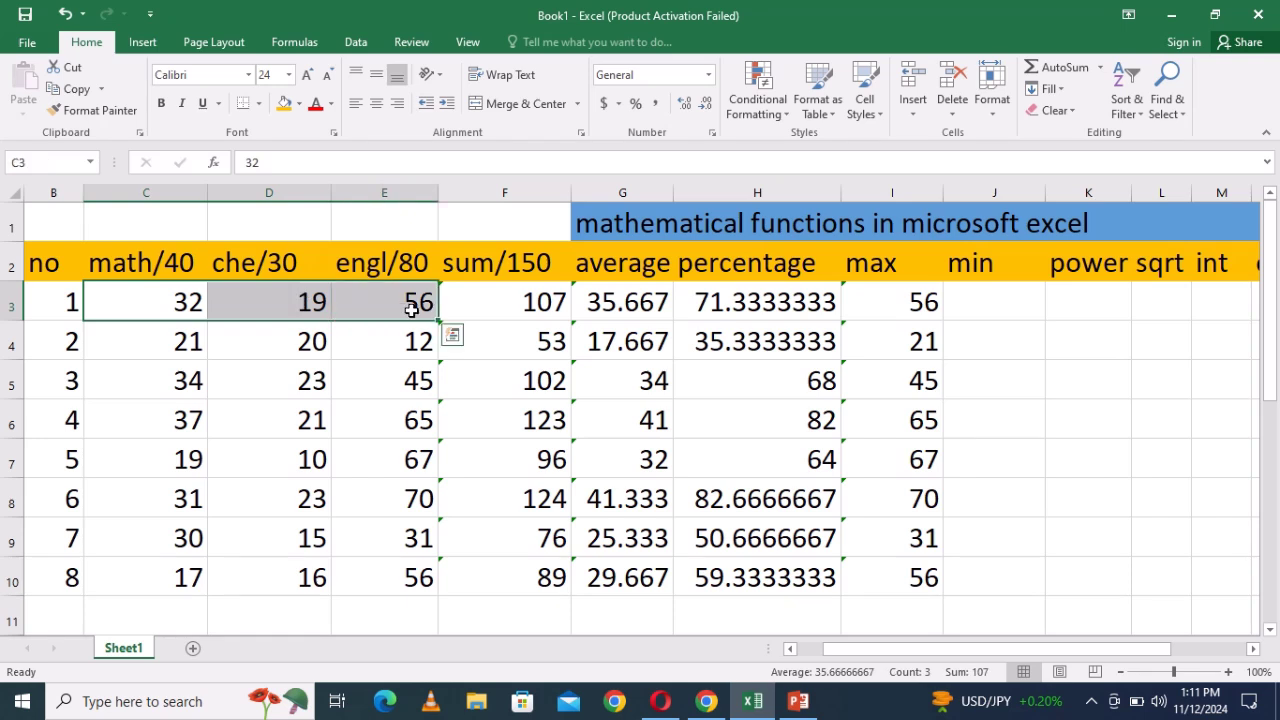
{"action": "left_click", "coordinate": [1100, 67]}
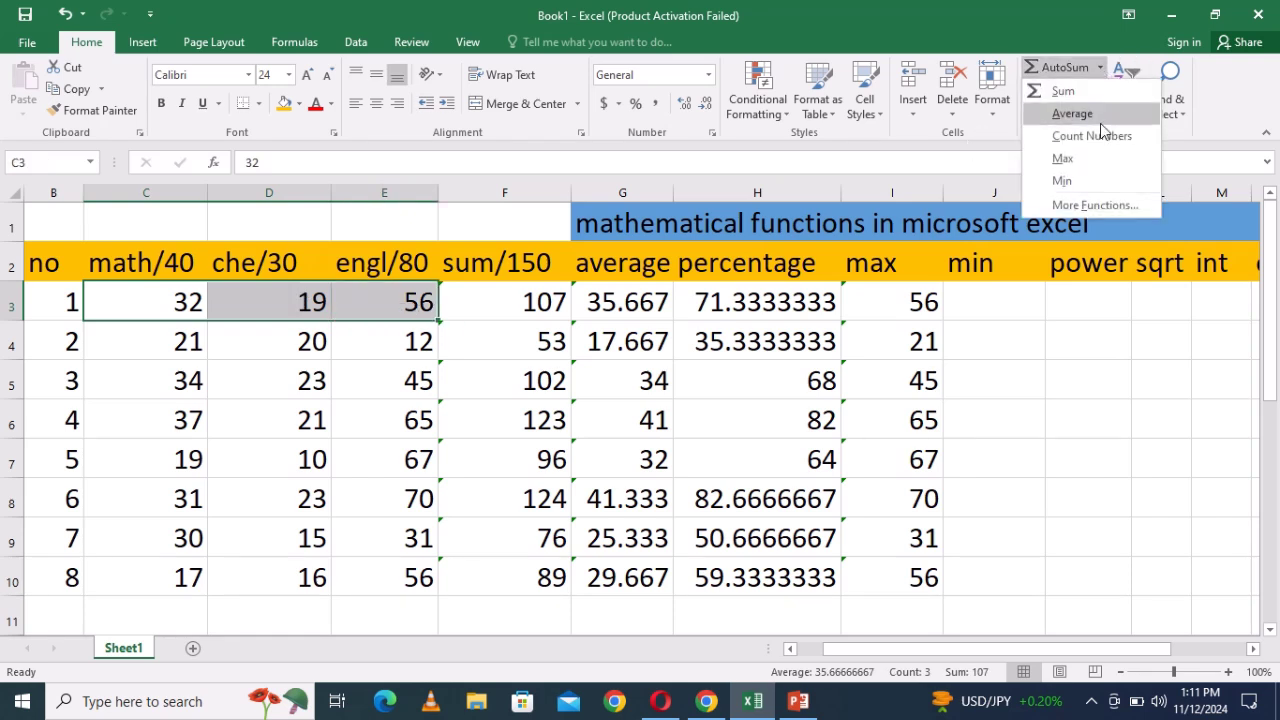
{"action": "left_click", "coordinate": [1062, 181]}
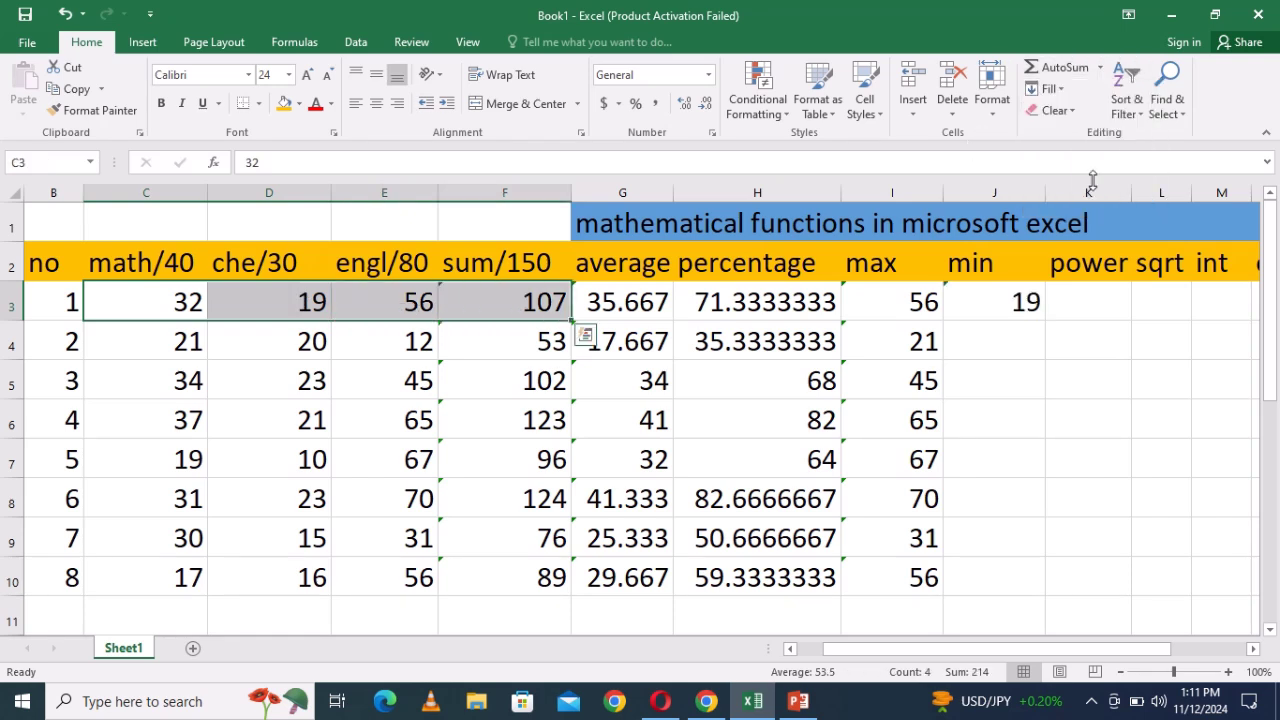
{"action": "left_click", "coordinate": [1015, 305]}
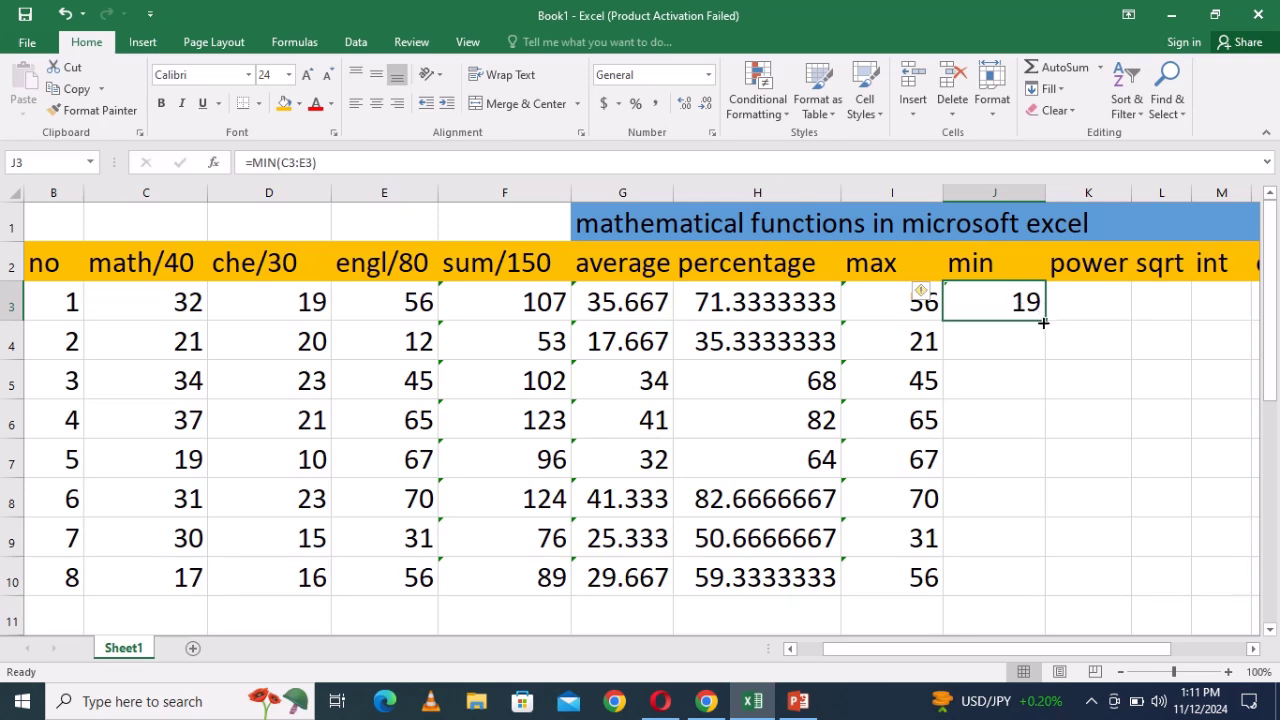
{"action": "left_click_drag", "start_coordinate": [1043, 322], "coordinate": [1020, 583]}
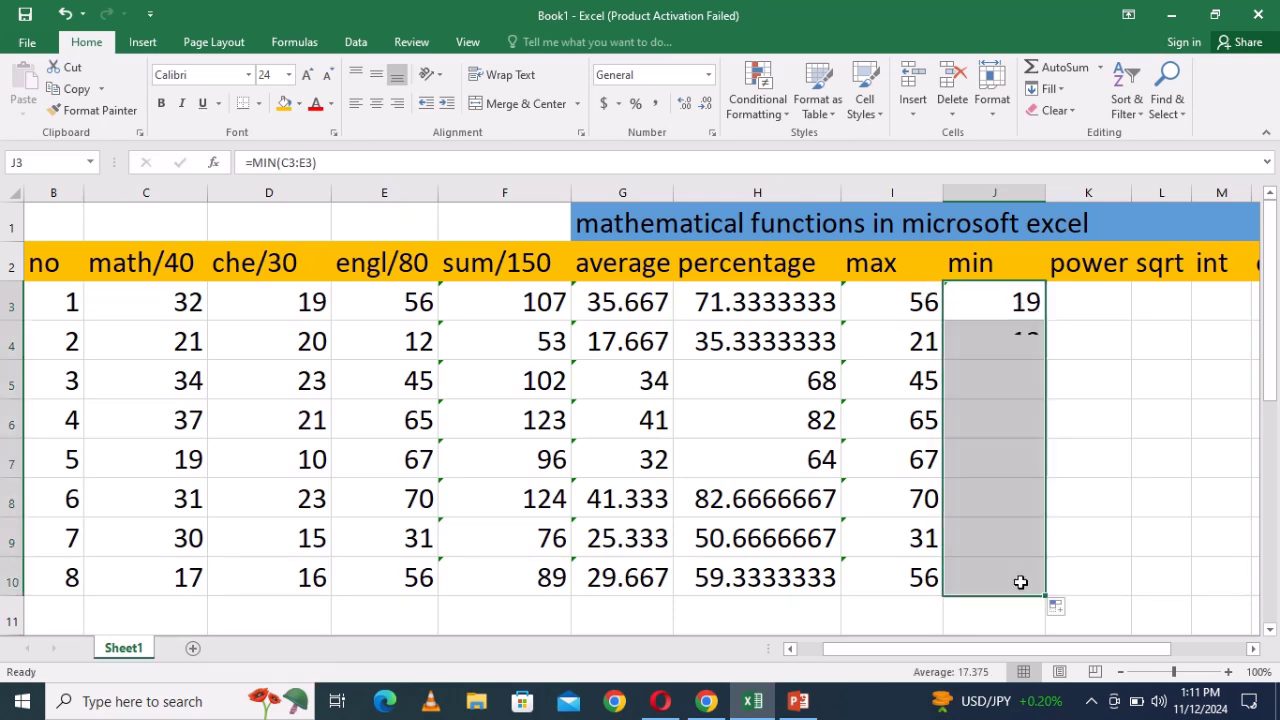
{"action": "left_click", "coordinate": [1100, 550]}
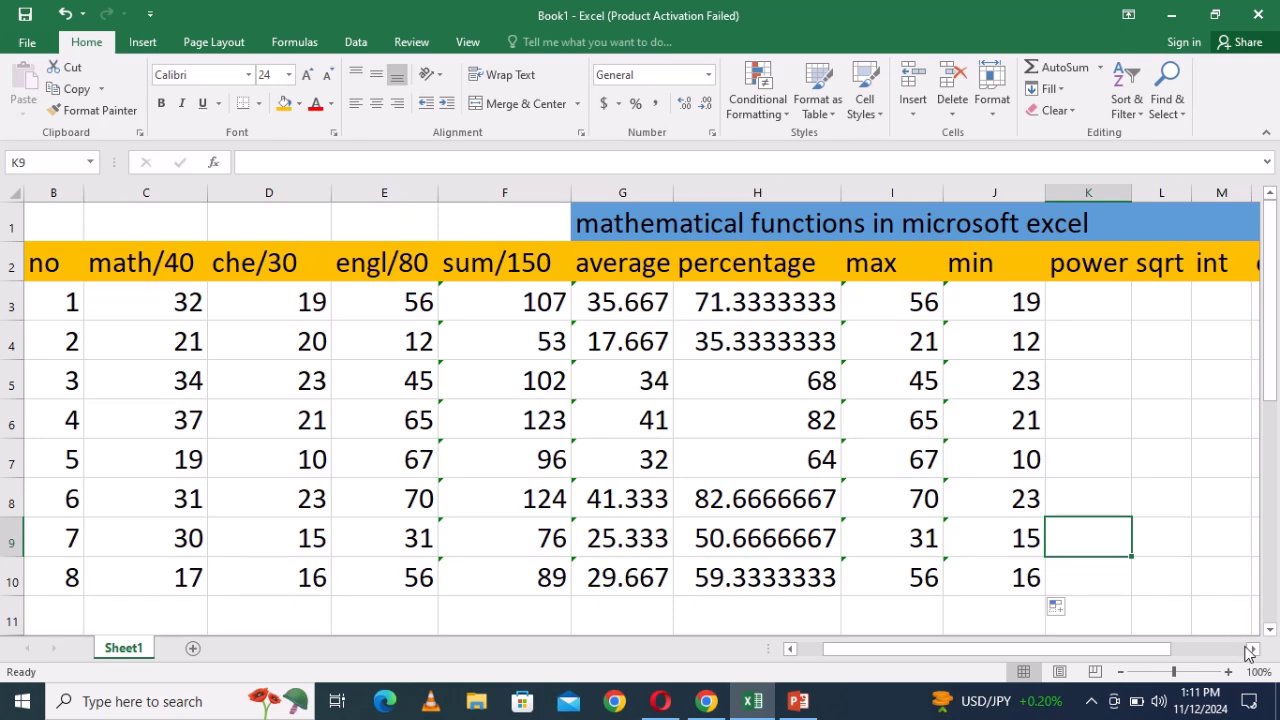
Enter the formula =power(D3,3) in K3 of the power column and fill it down to K10.
{"action": "left_click", "coordinate": [1079, 305]}
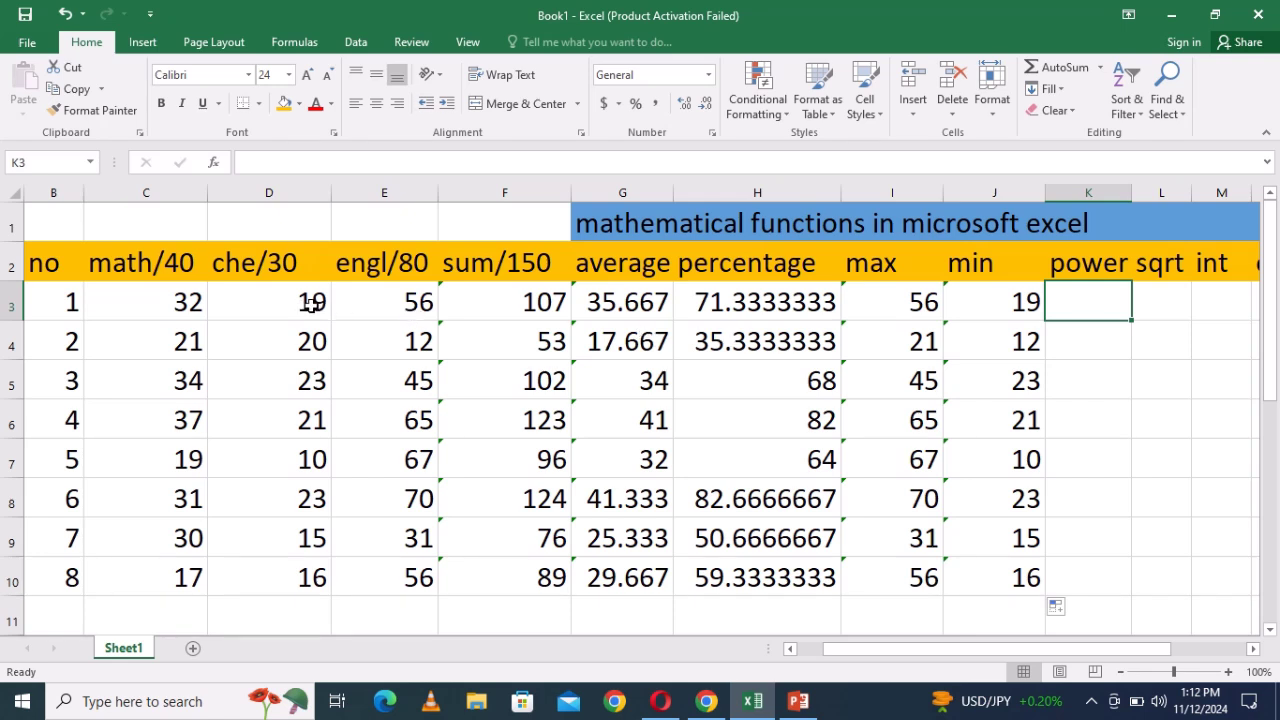
{"action": "type", "text": "="}
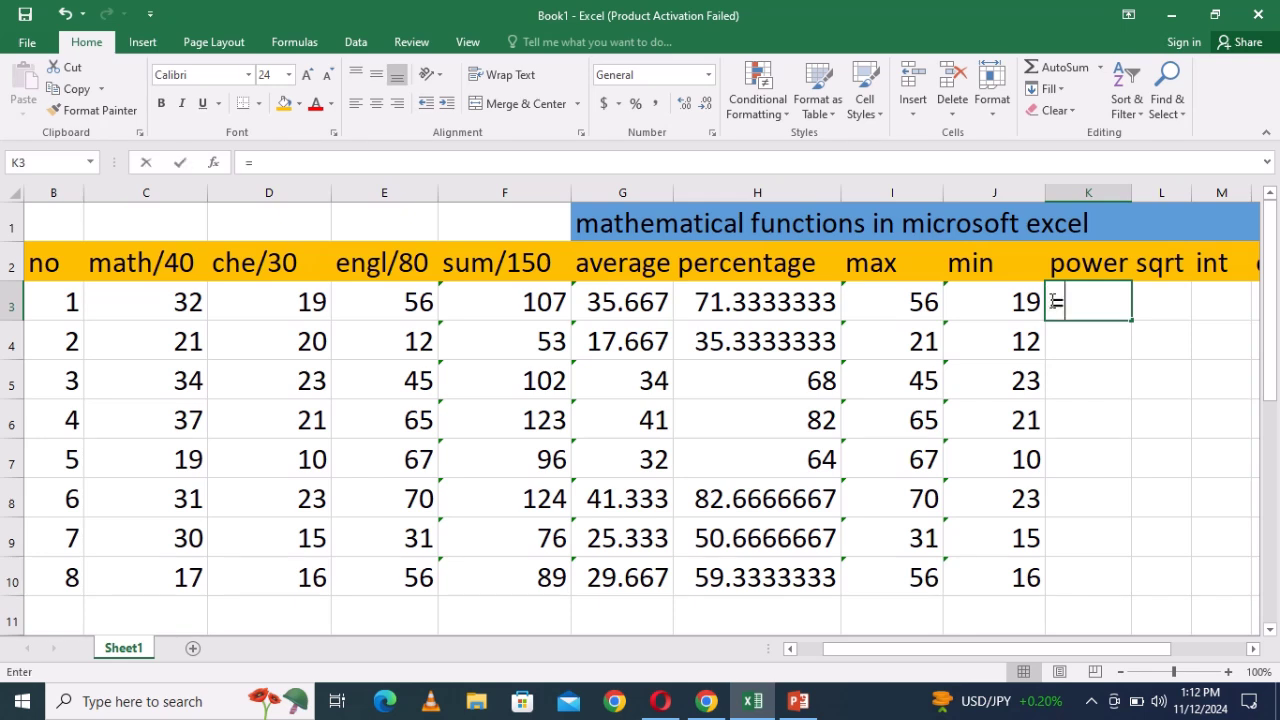
{"action": "type", "text": "powe"}
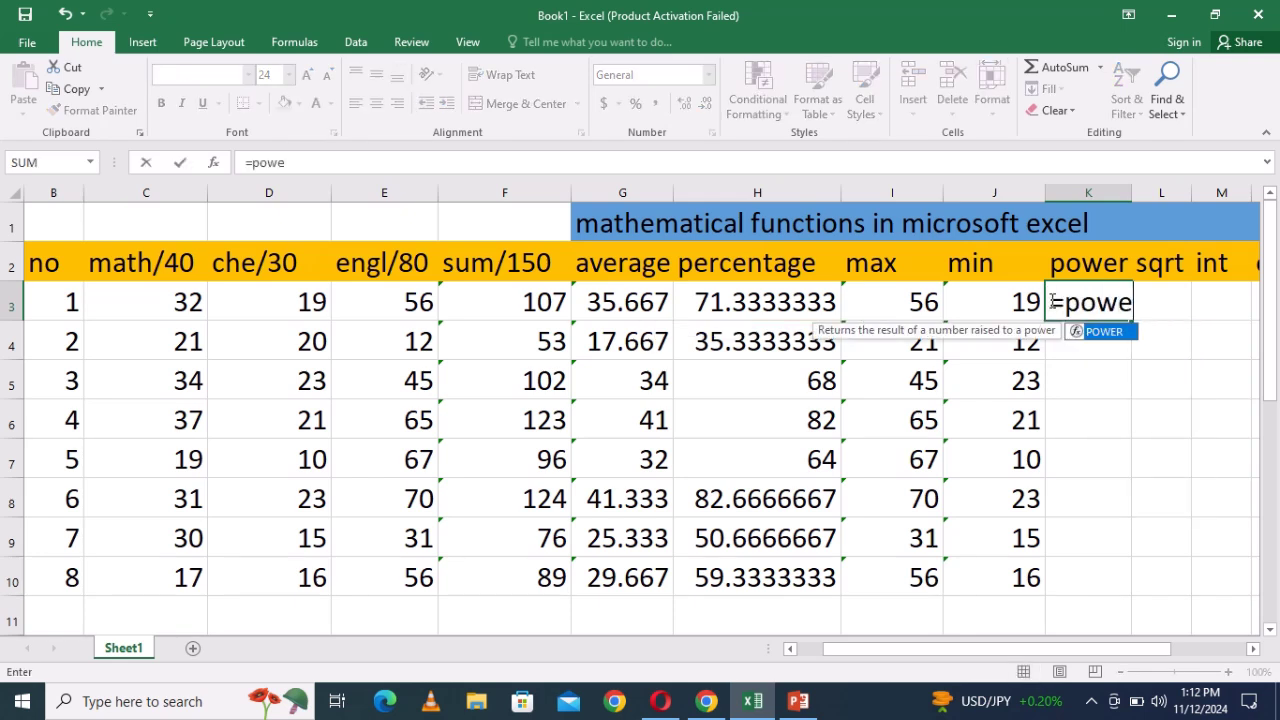
{"action": "type", "text": "r("}
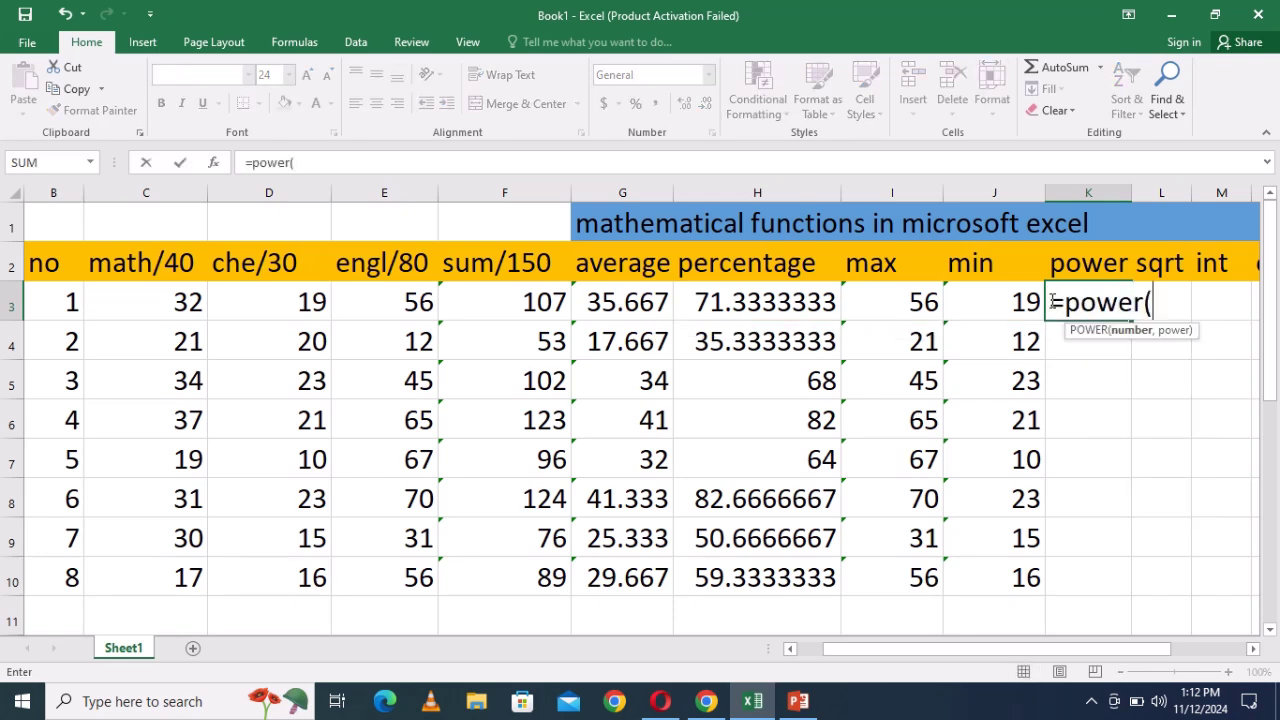
{"action": "left_click", "coordinate": [312, 302]}
{"action": "type", "text": ","}
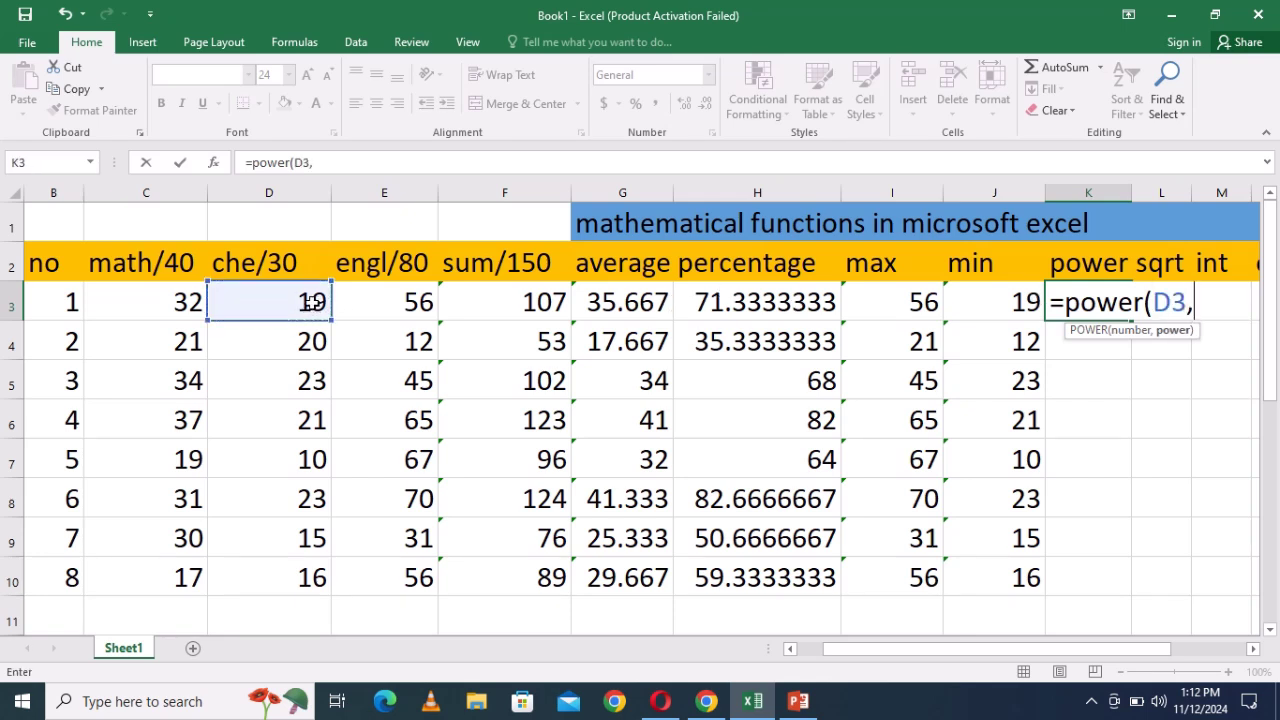
{"action": "type", "text": "3)"}
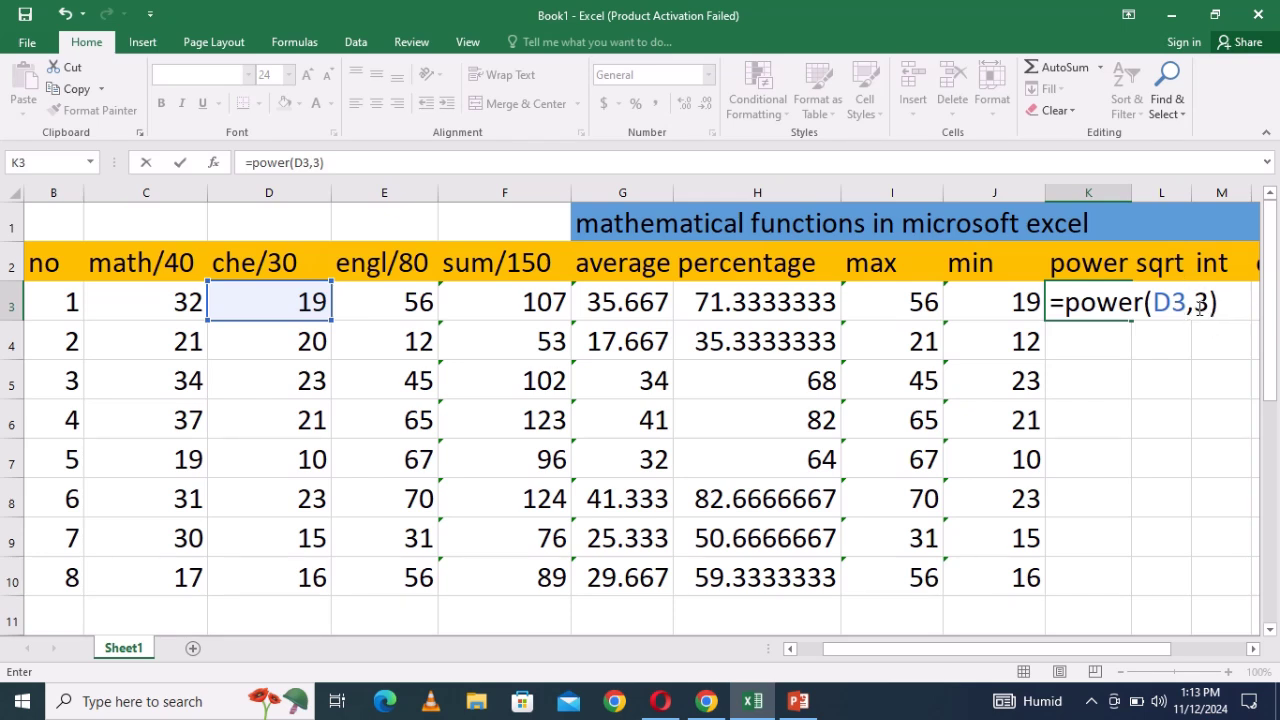
{"action": "key", "text": "Return"}
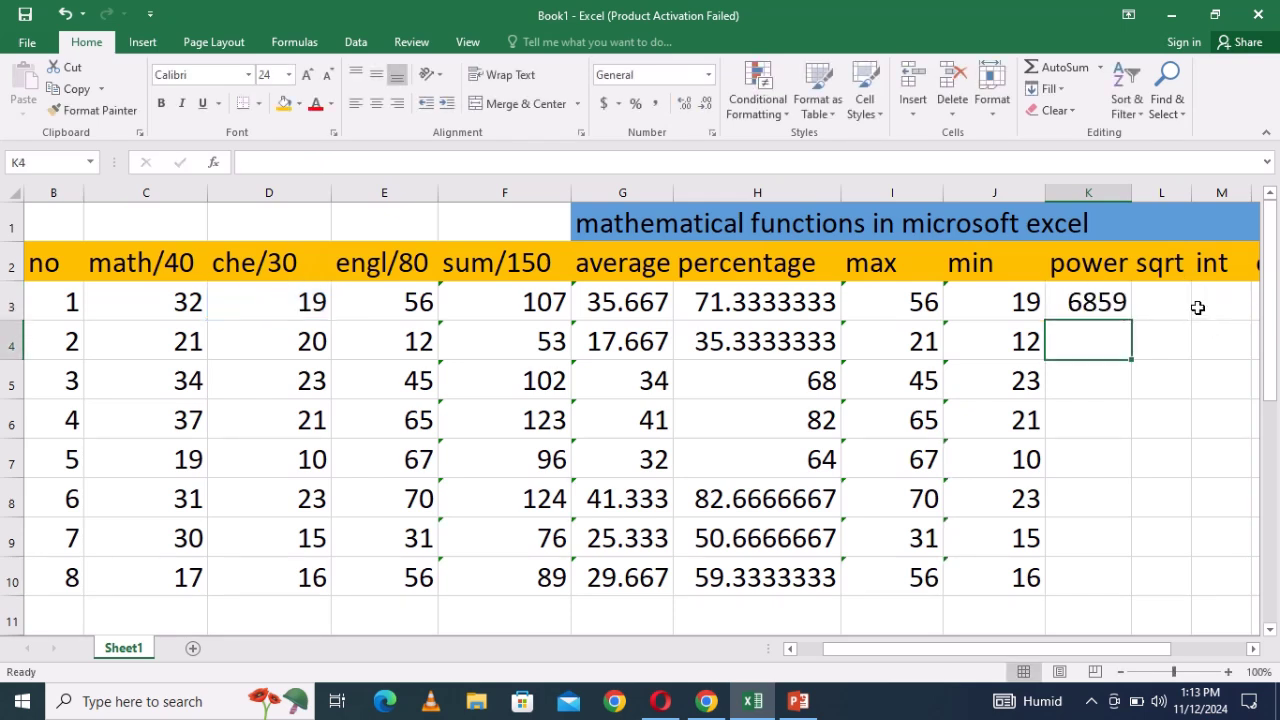
{"action": "left_click", "coordinate": [1092, 306]}
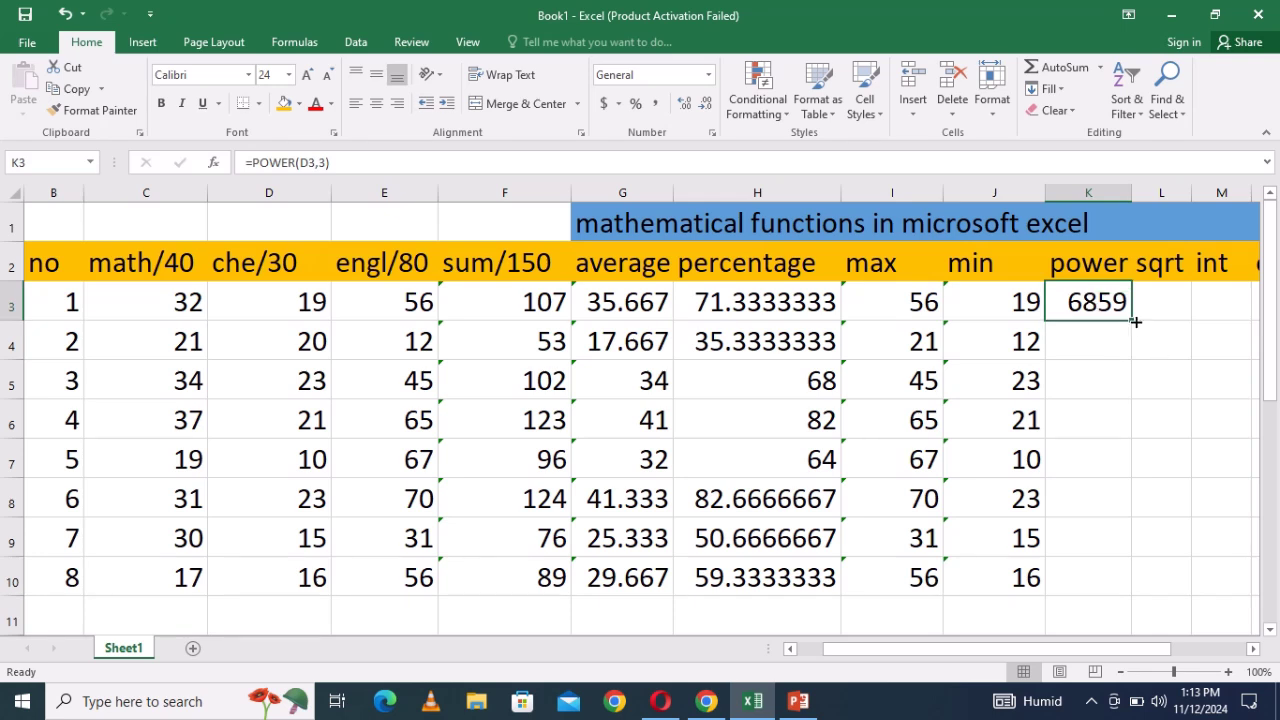
{"action": "left_click_drag", "start_coordinate": [1130, 320], "coordinate": [1129, 597]}
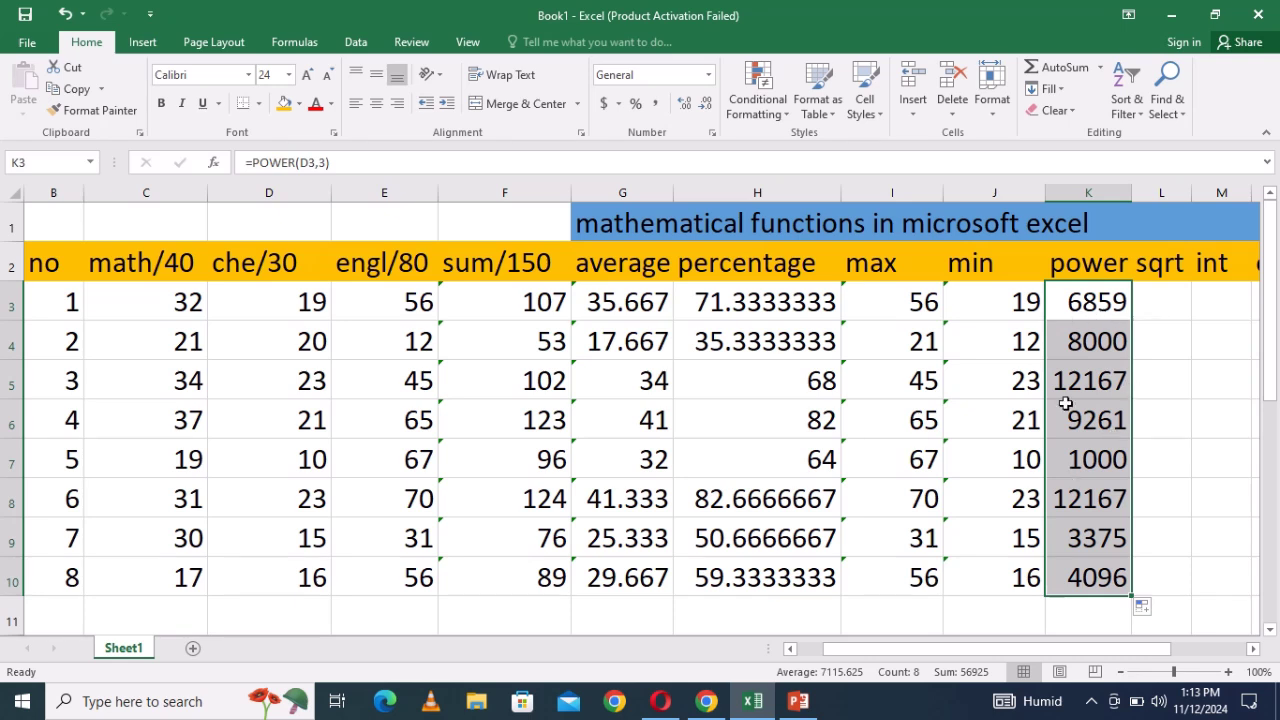
{"action": "left_click", "coordinate": [1162, 388]}
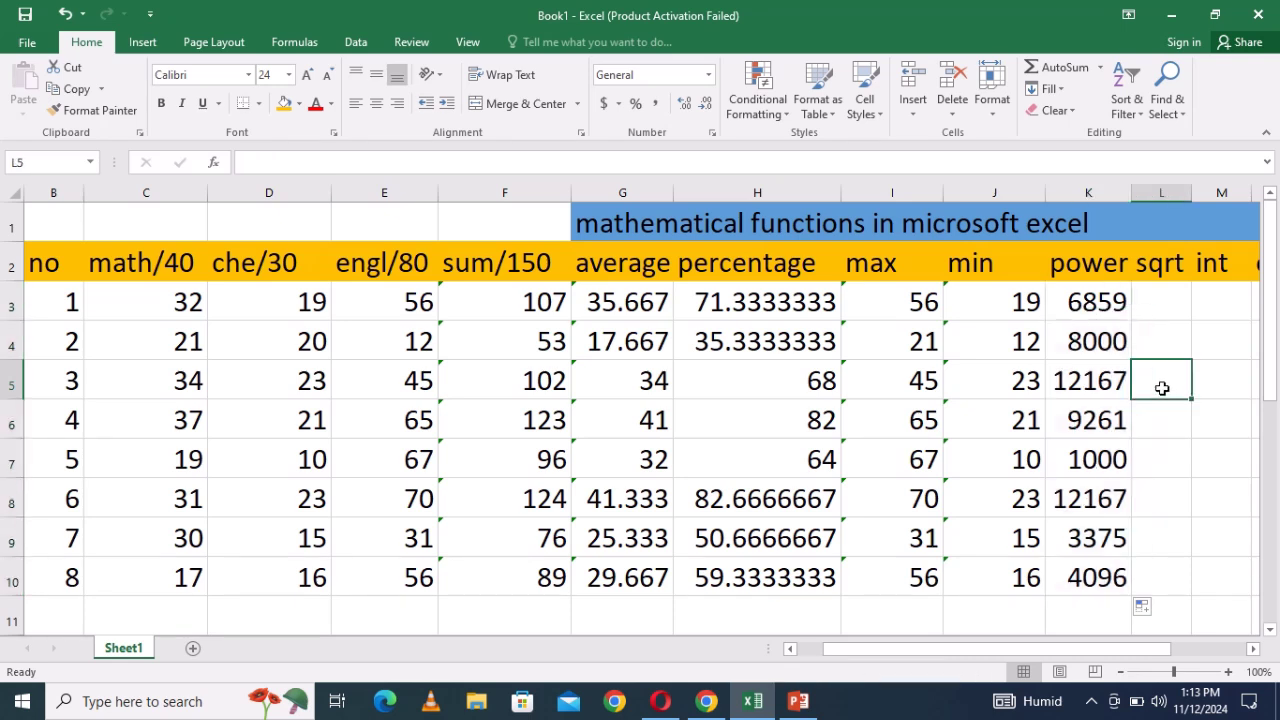
Enter the formula =sqrt(C3) in L3 of the sqrt column and fill it down to L10.
{"action": "left_click", "coordinate": [1156, 305]}
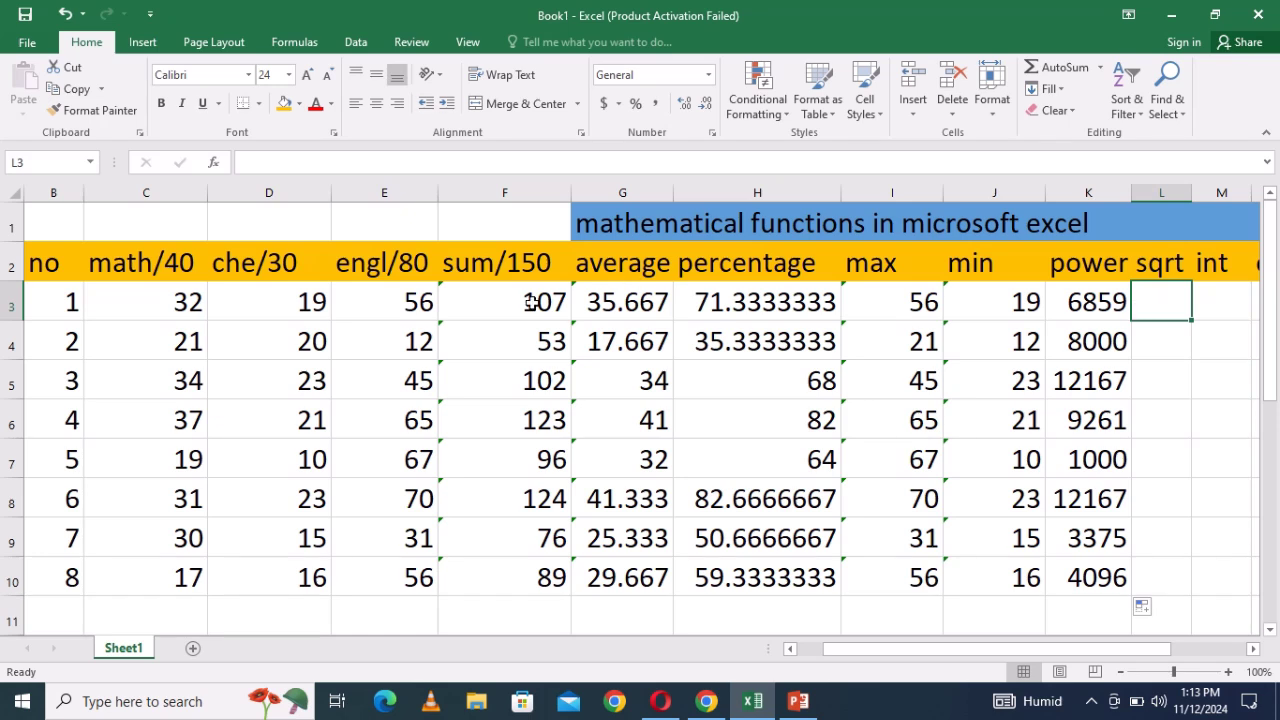
{"action": "type", "text": "="}
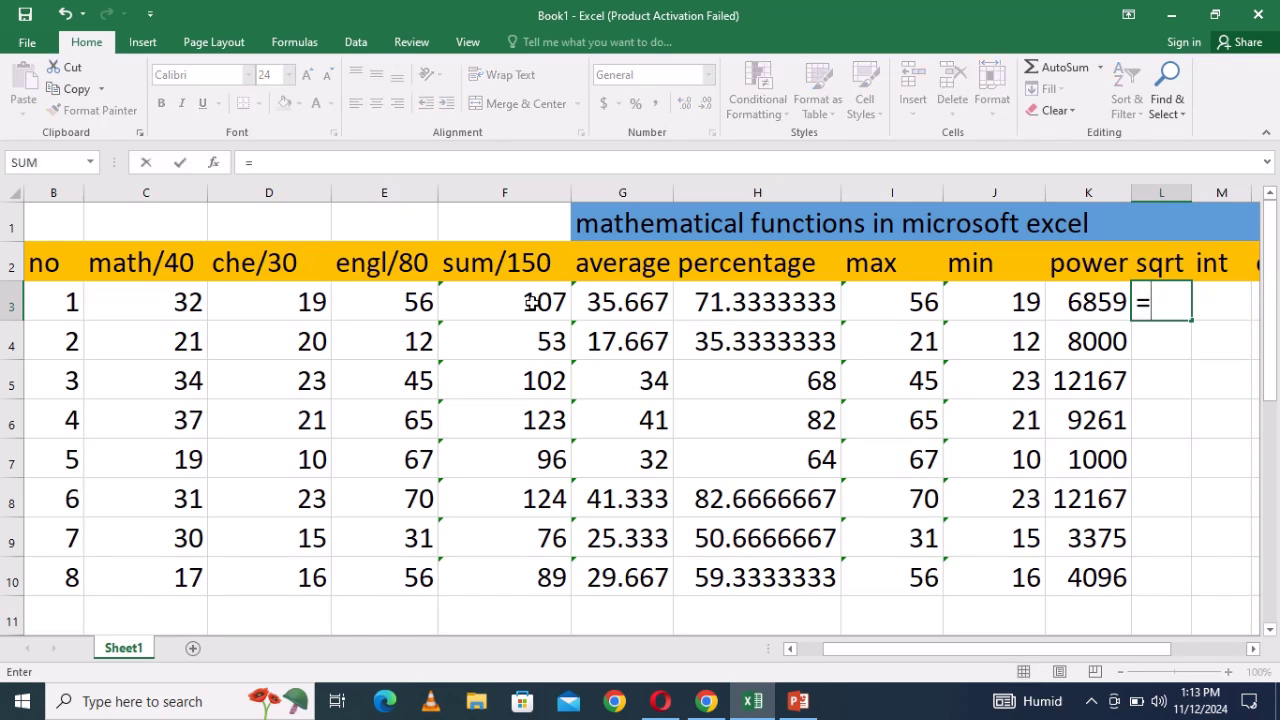
{"action": "type", "text": "s"}
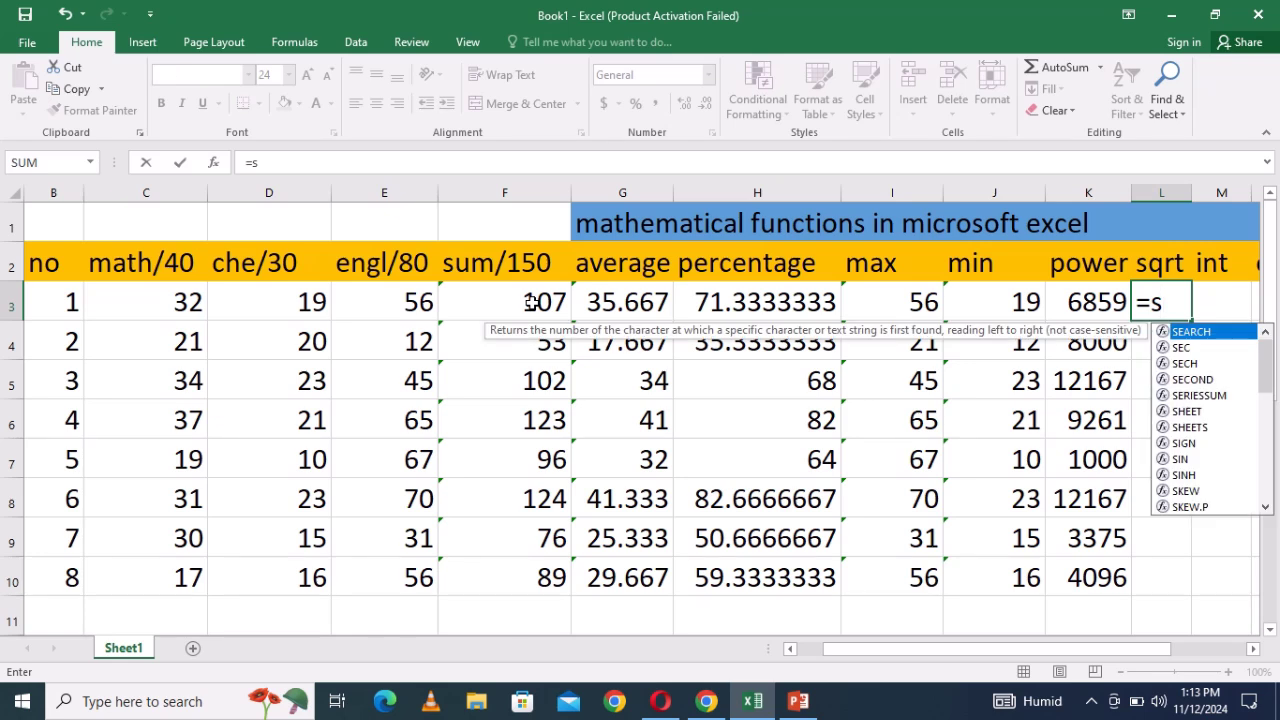
{"action": "type", "text": "q"}
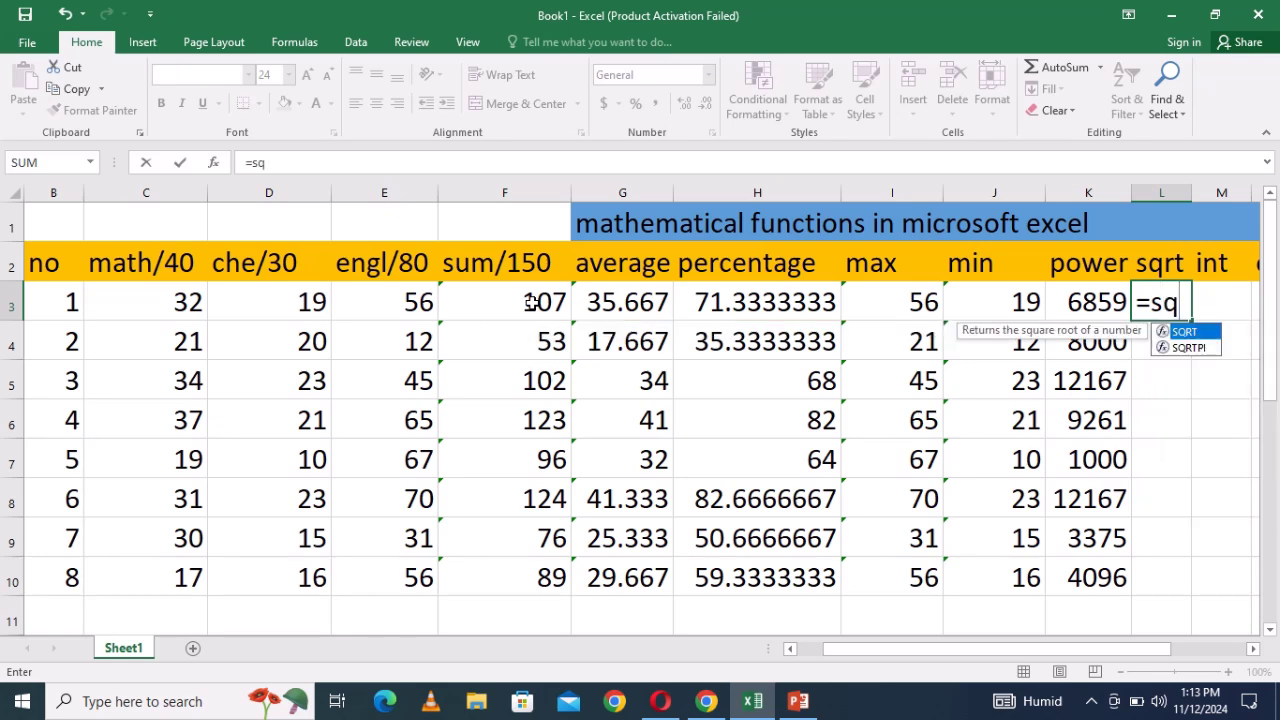
{"action": "type", "text": "rt("}
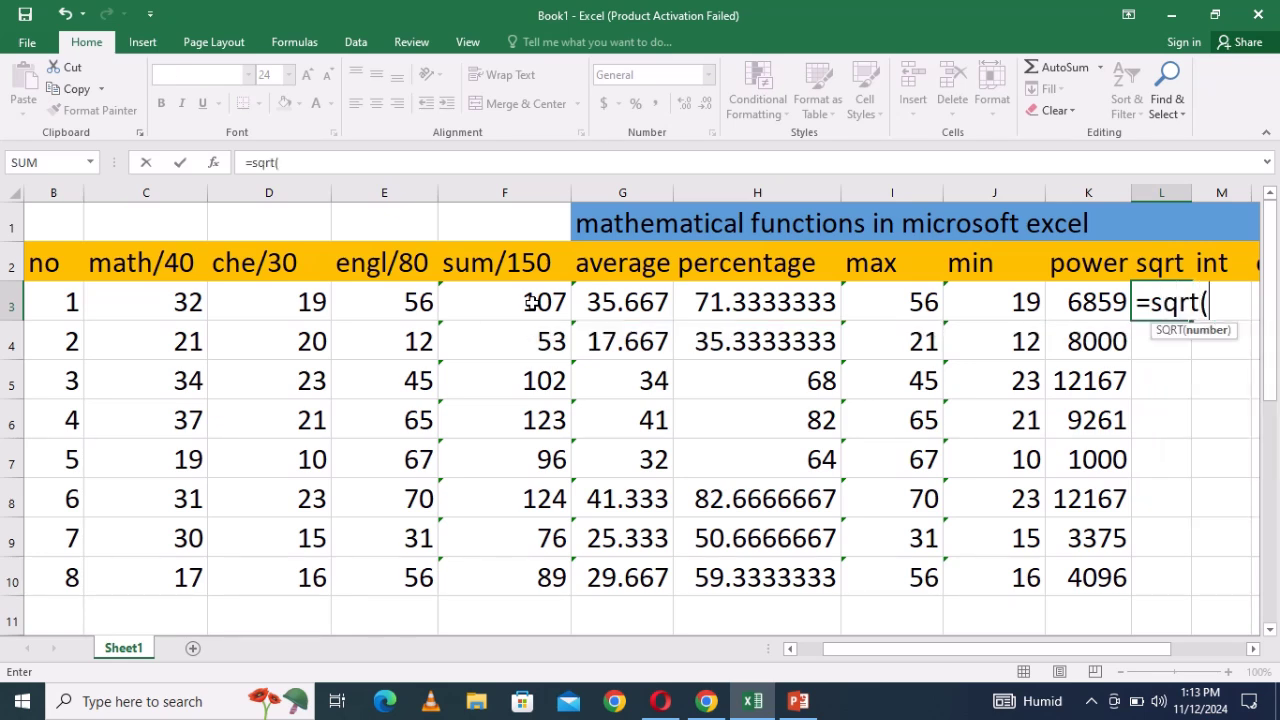
{"action": "left_click", "coordinate": [187, 304]}
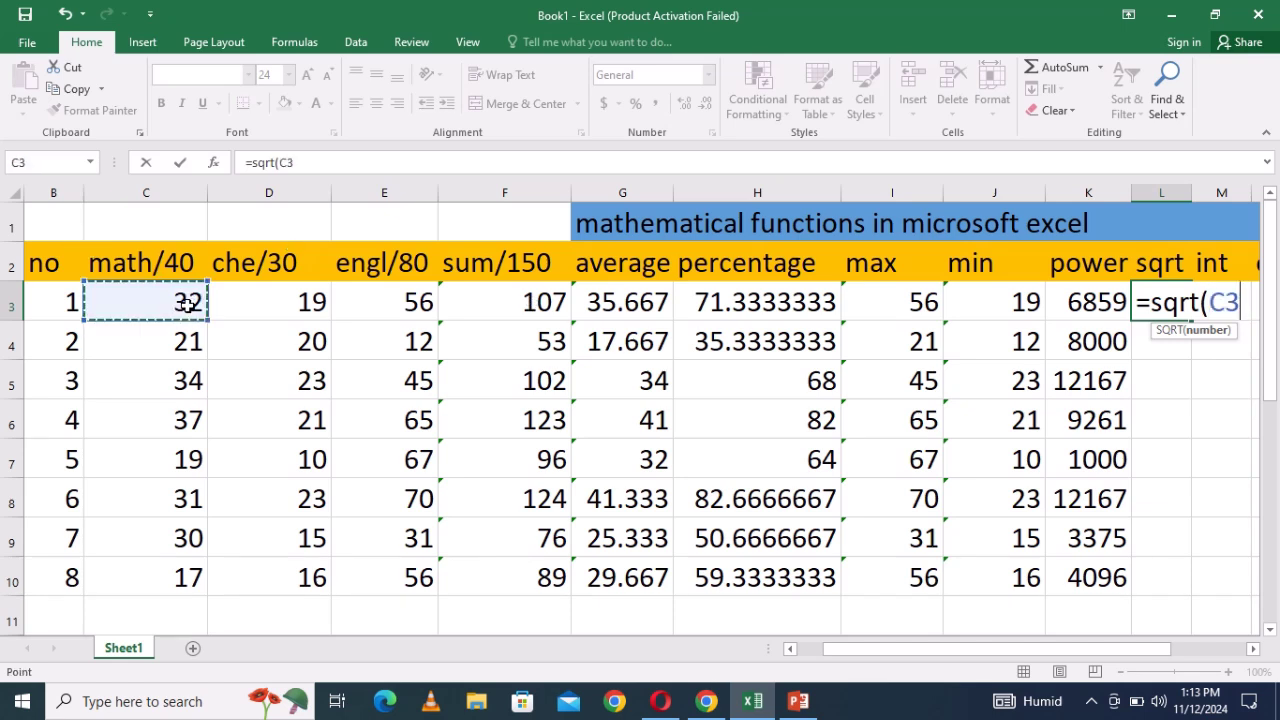
{"action": "type", "text": ")"}
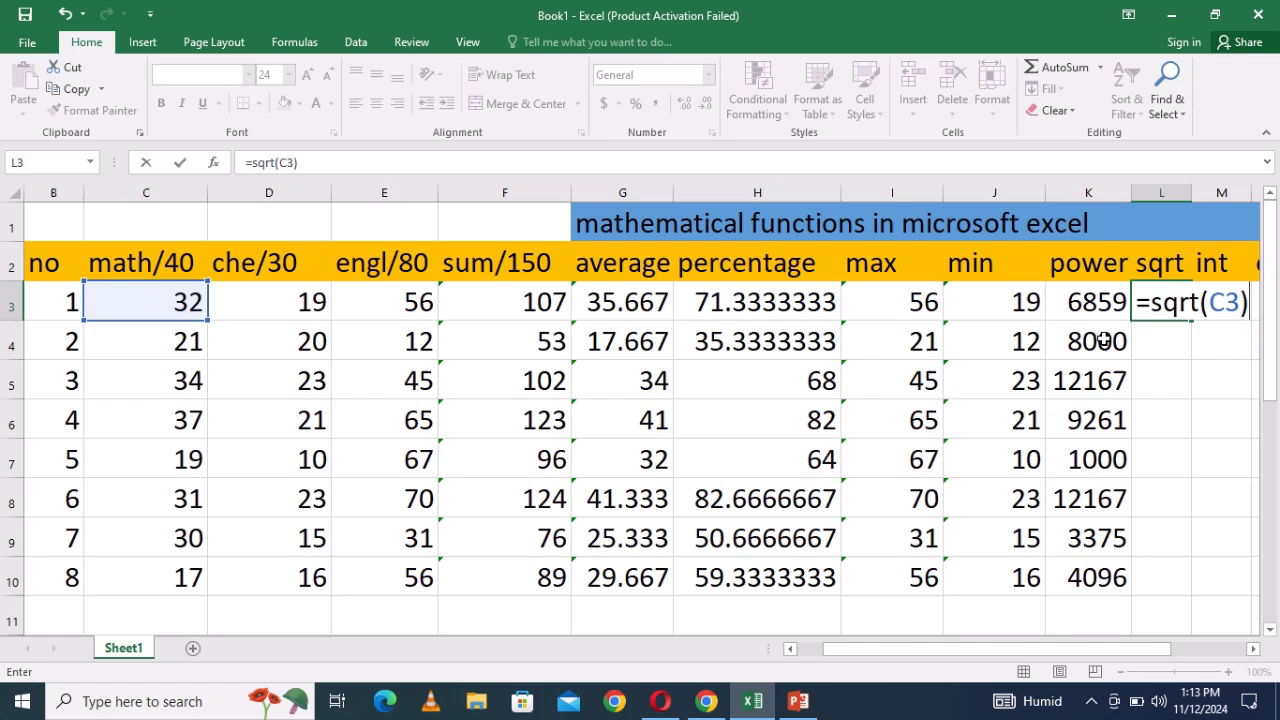
{"action": "key", "text": "Return"}
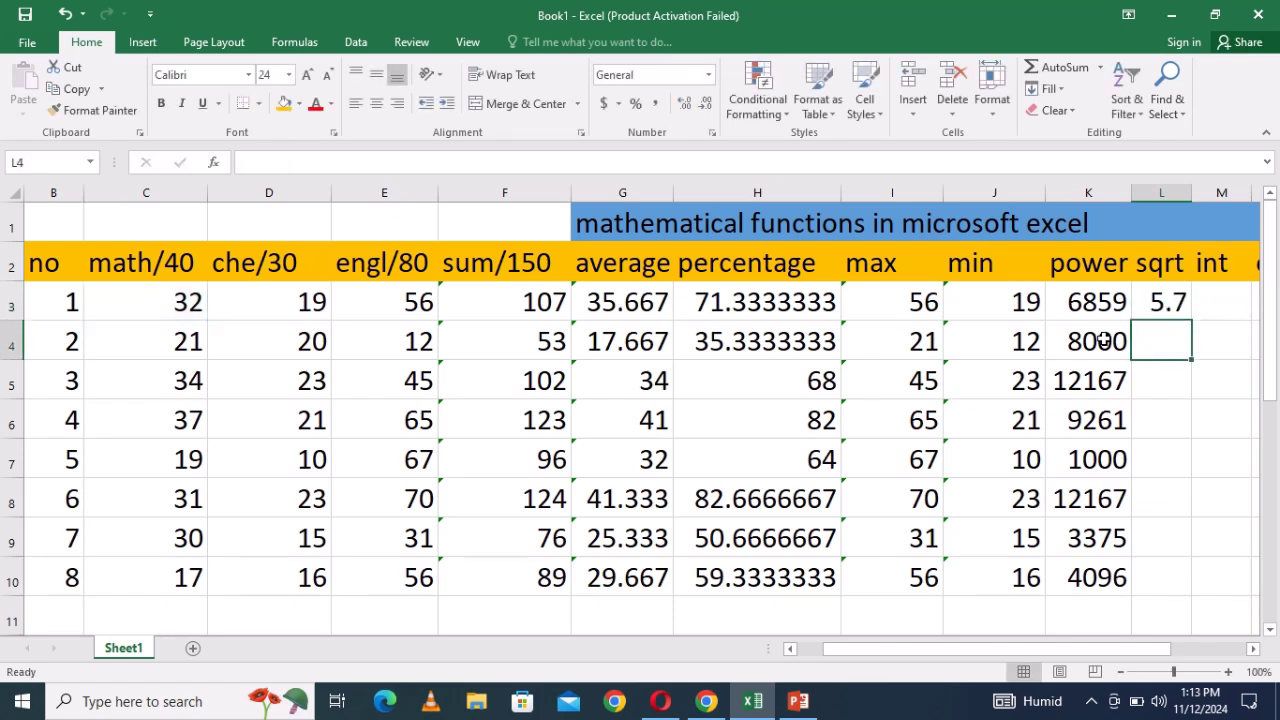
{"action": "left_click", "coordinate": [1162, 300]}
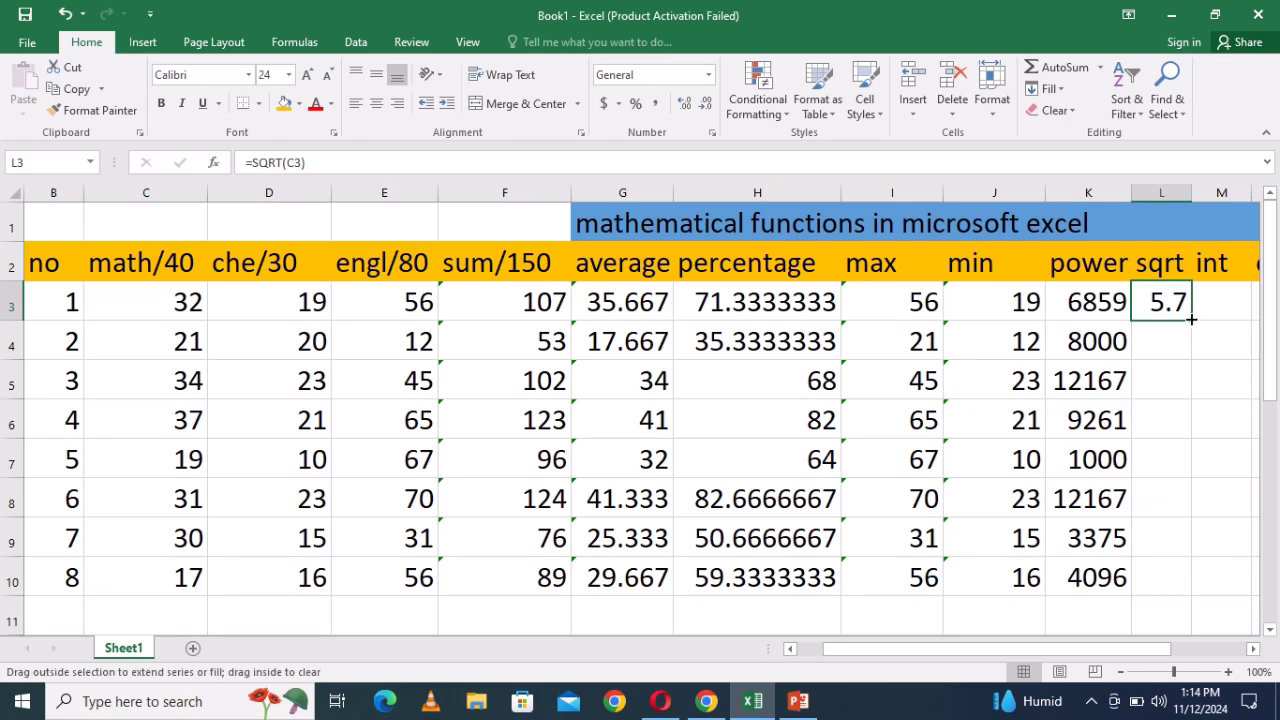
{"action": "left_click_drag", "start_coordinate": [1191, 319], "coordinate": [1196, 602]}
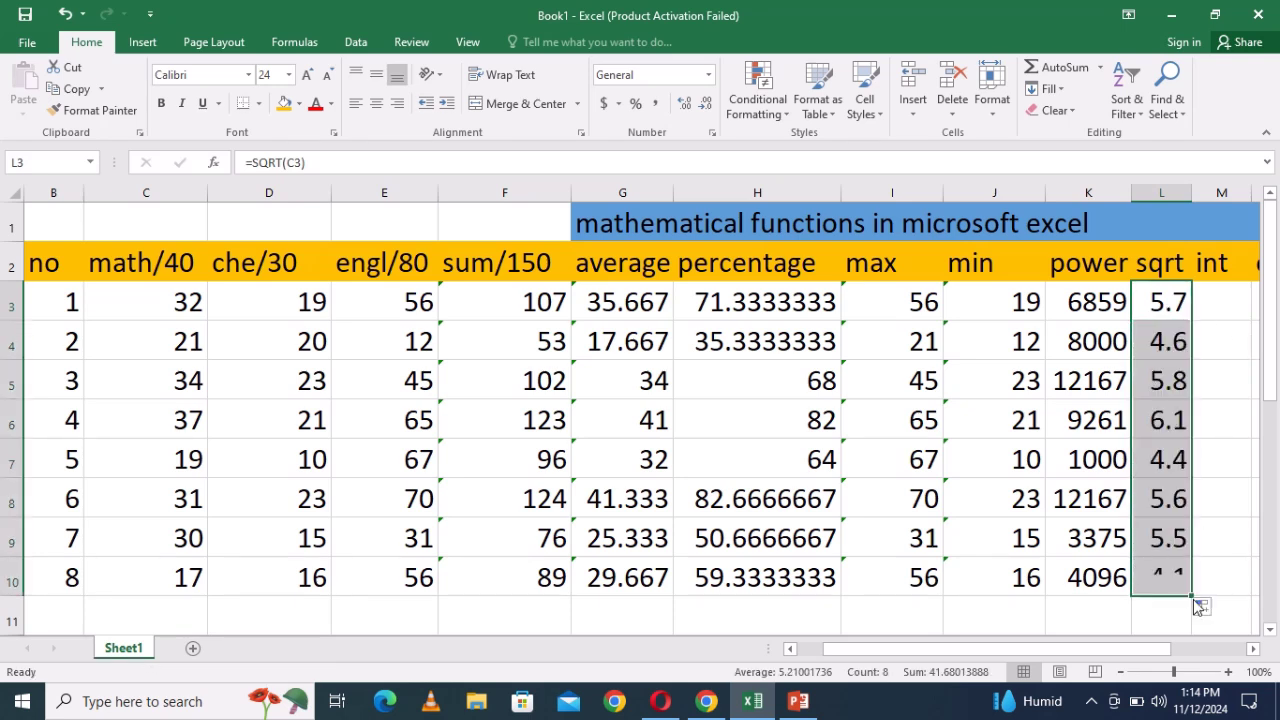
{"action": "left_click", "coordinate": [1232, 464]}
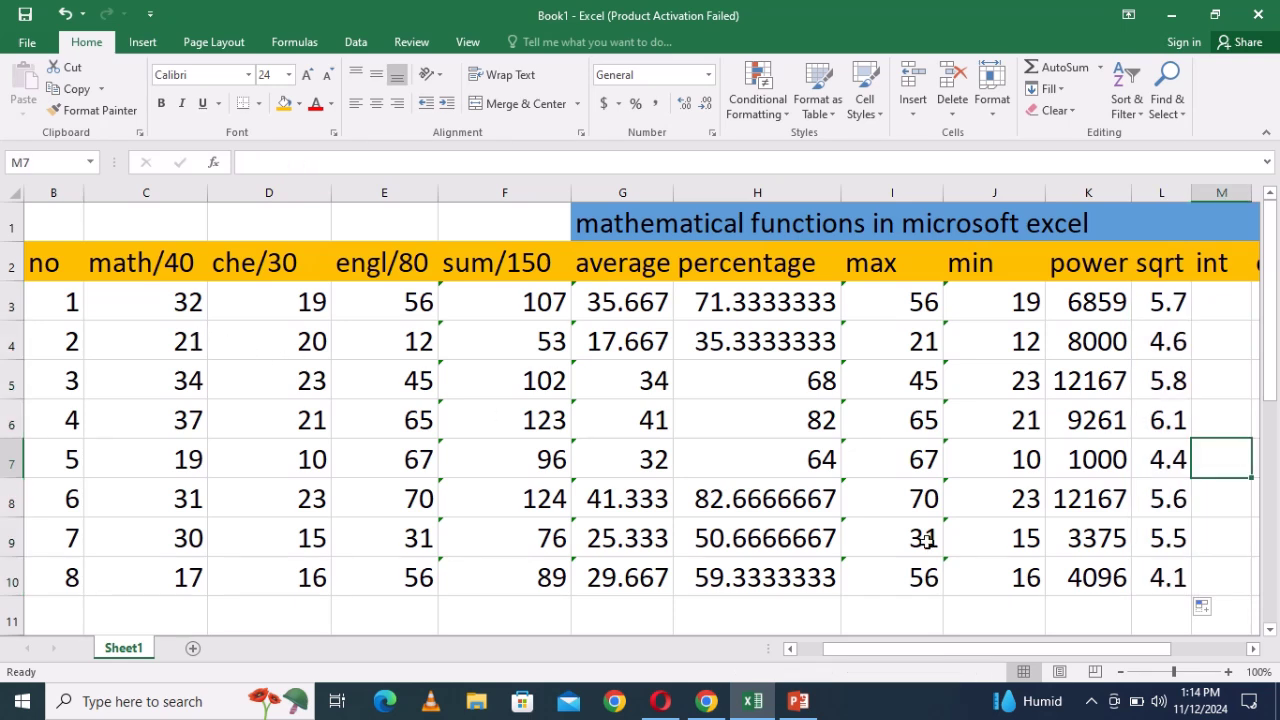
Enter the formula =int(G3) in M3 of the int column and fill it down to M10.
{"action": "left_click", "coordinate": [1253, 649]}
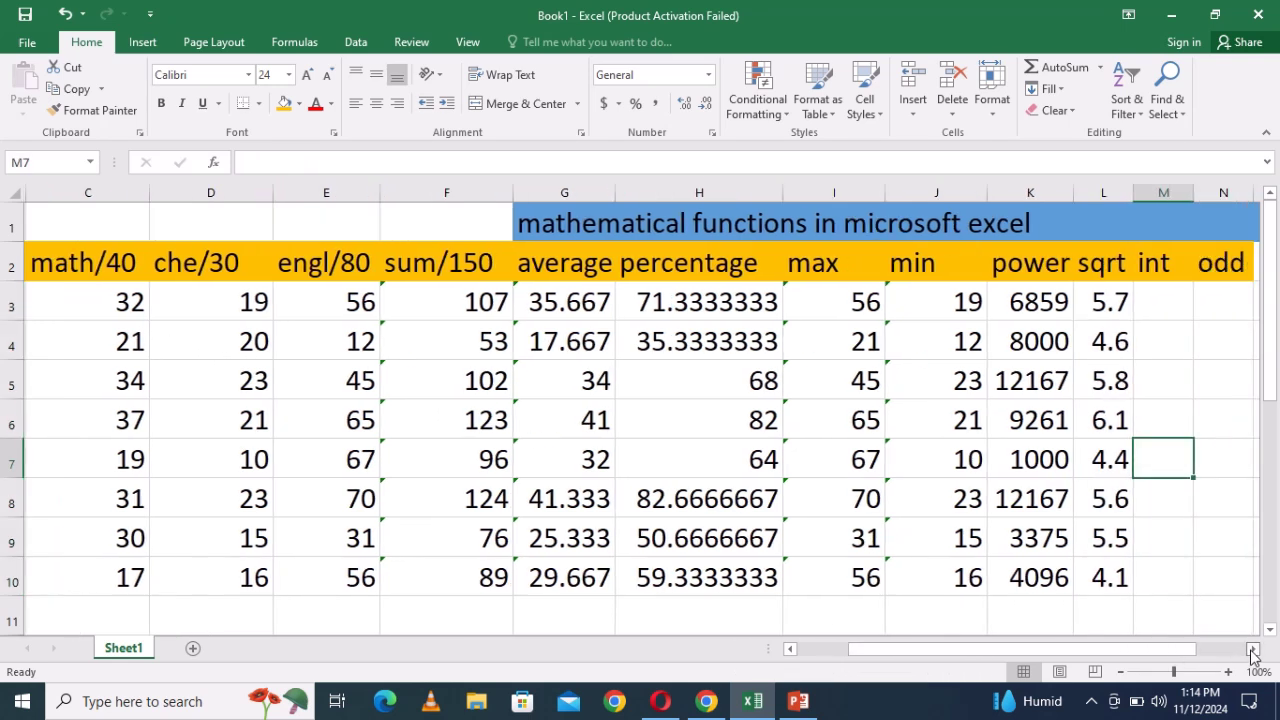
{"action": "left_click", "coordinate": [1253, 649]}
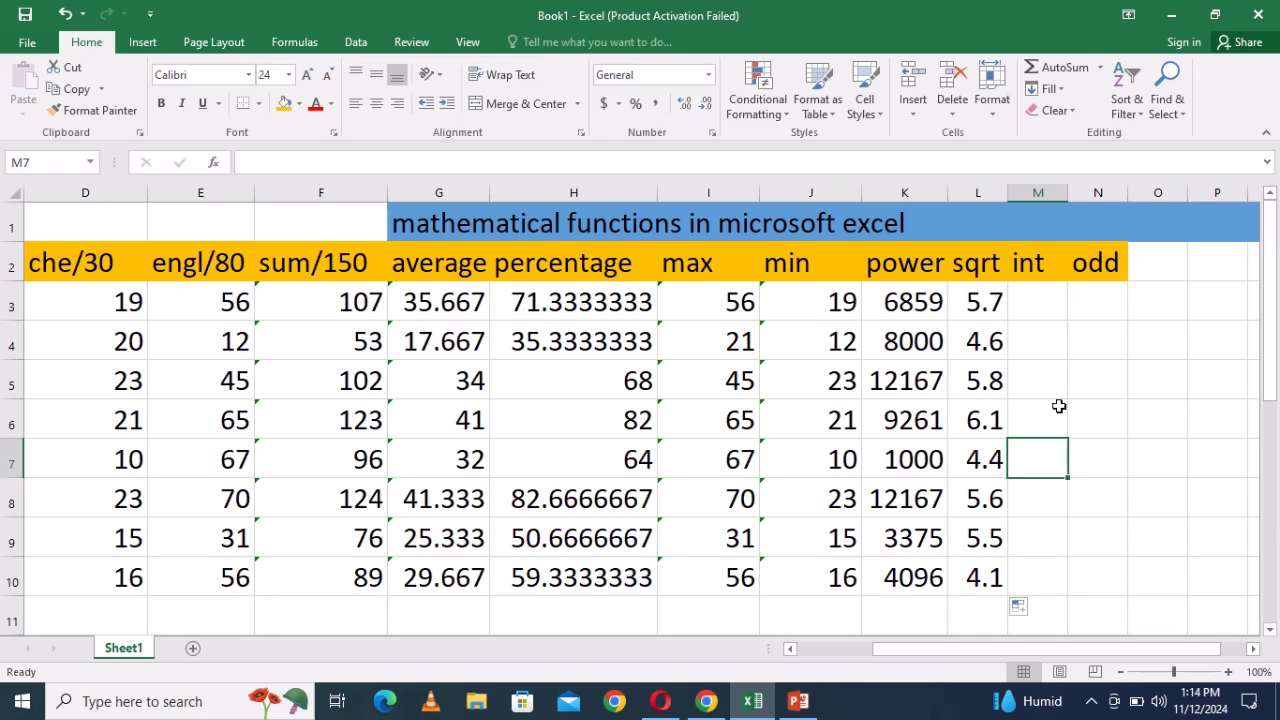
{"action": "left_click", "coordinate": [1029, 302]}
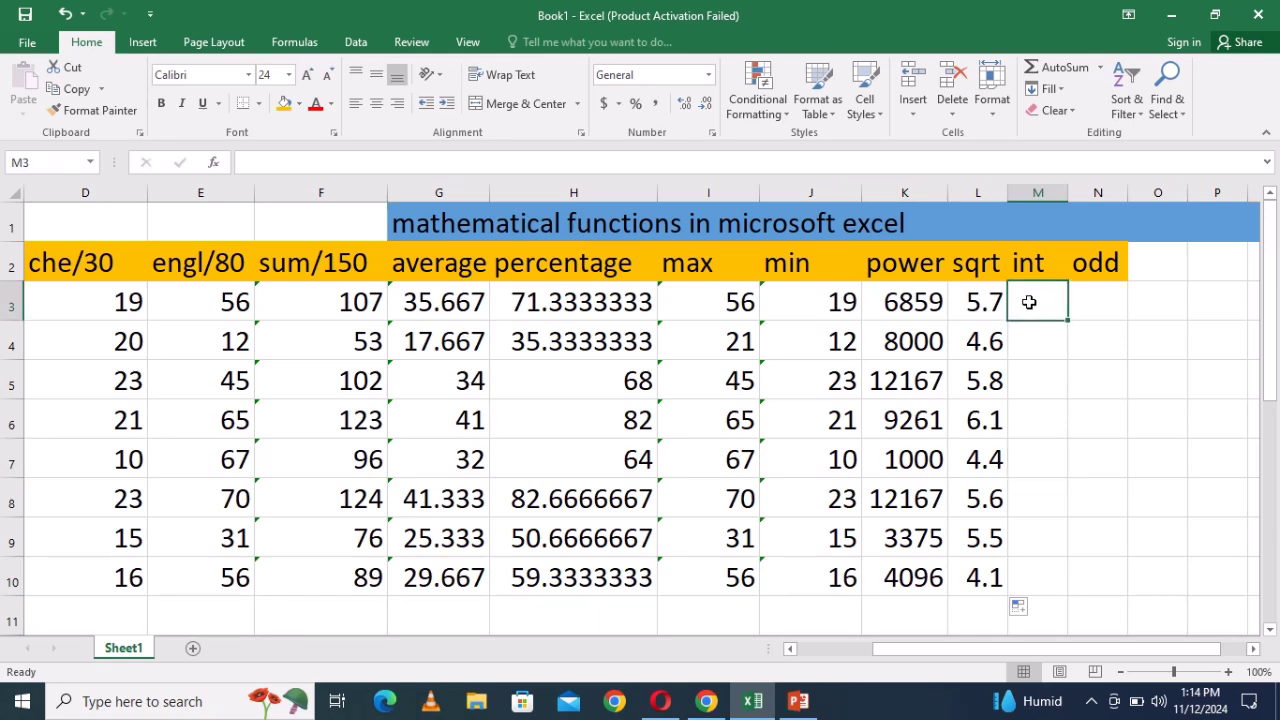
{"action": "left_click", "coordinate": [1099, 302]}
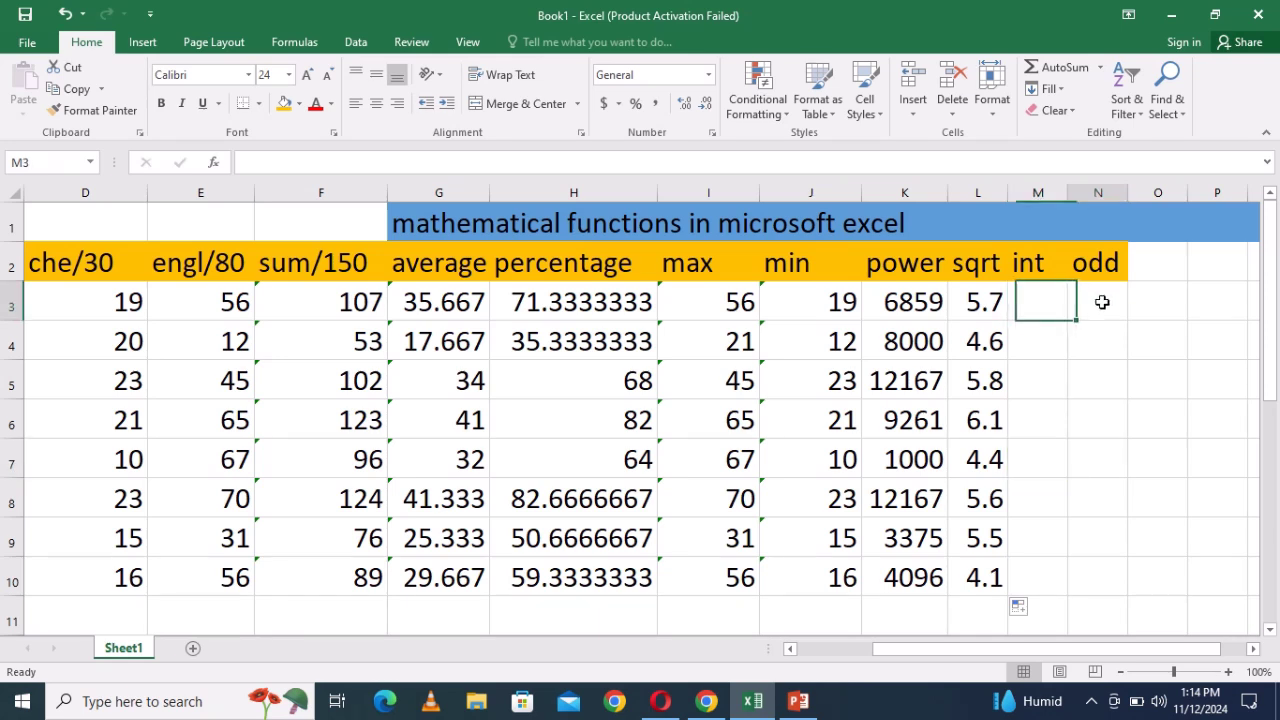
{"action": "left_click", "coordinate": [1031, 304]}
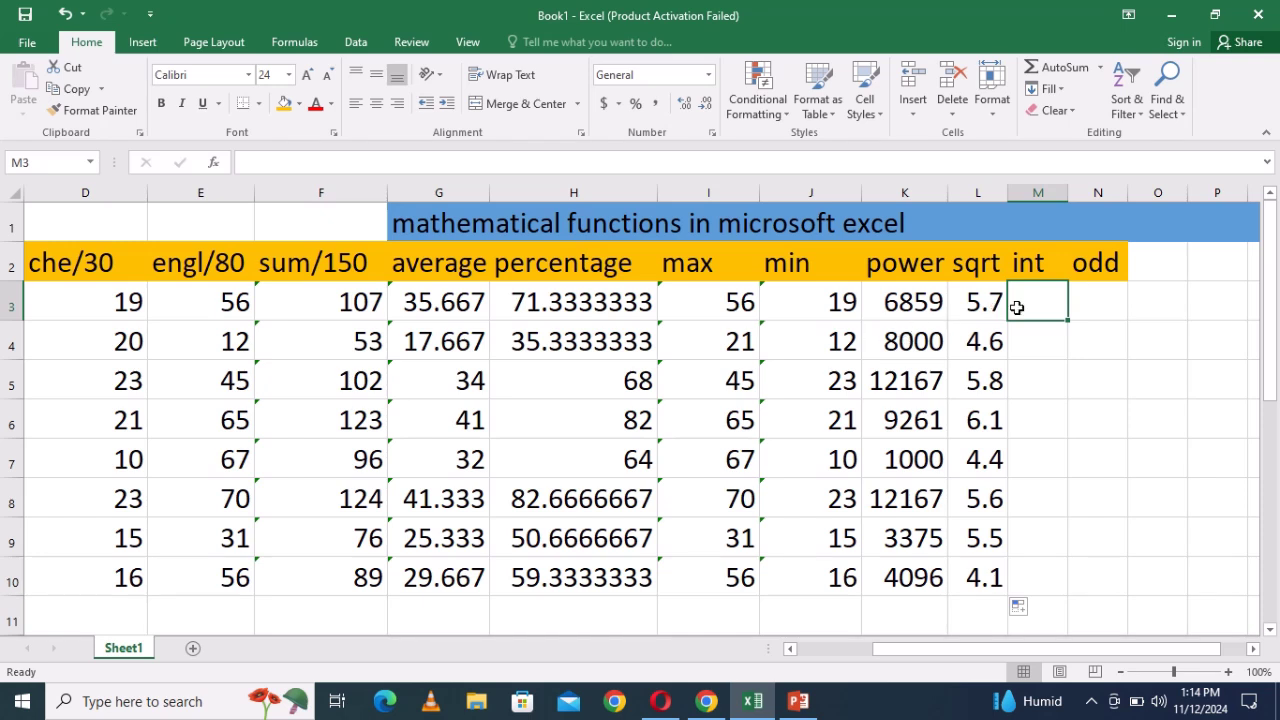
{"action": "type", "text": "="}
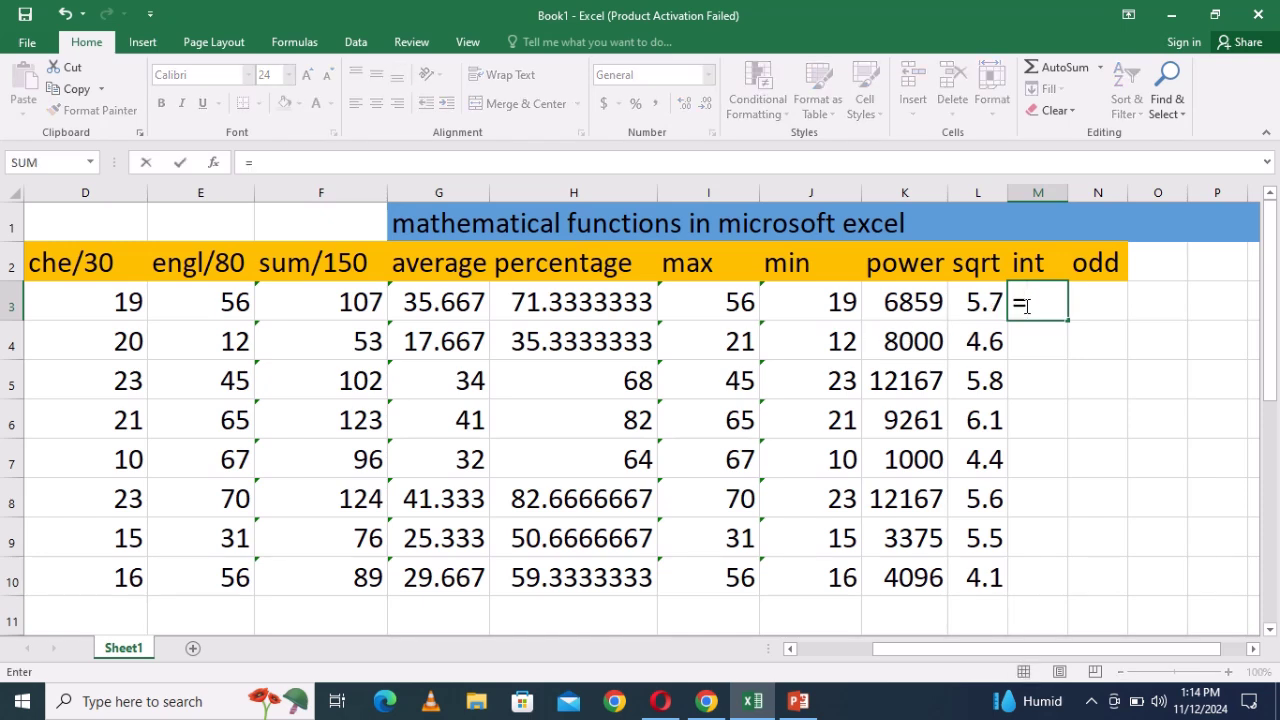
{"action": "type", "text": "int"}
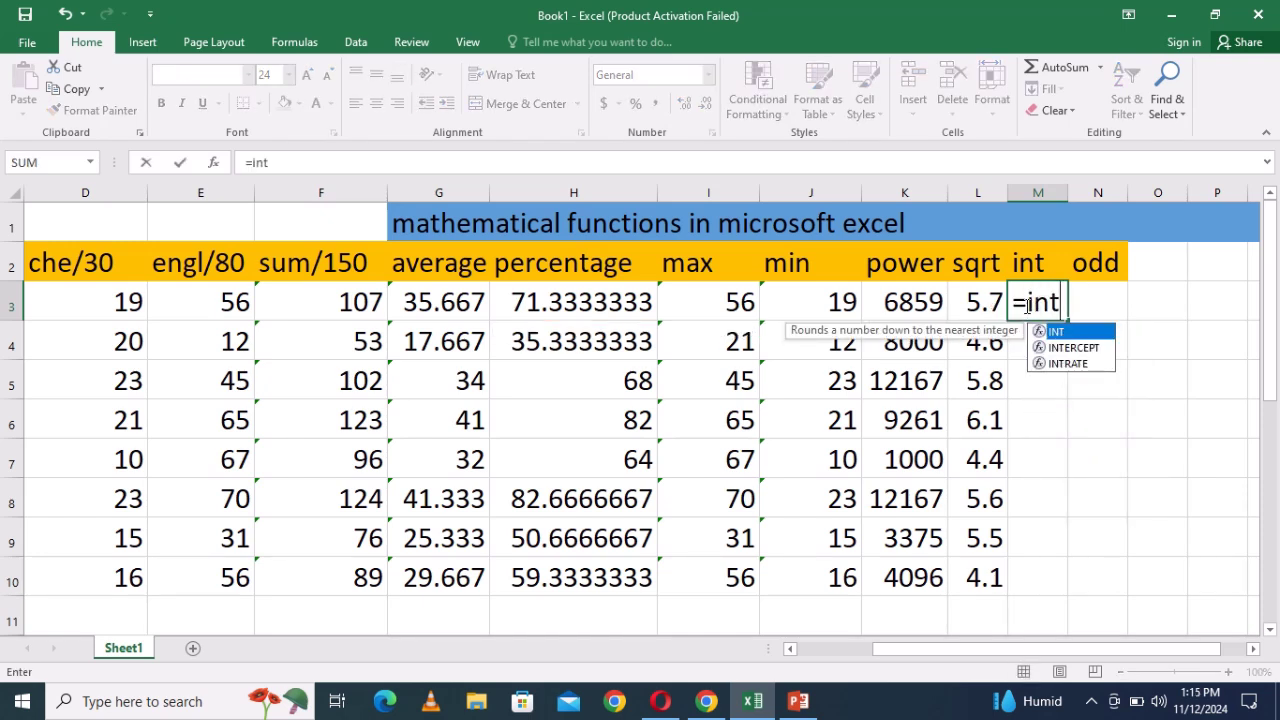
{"action": "type", "text": "("}
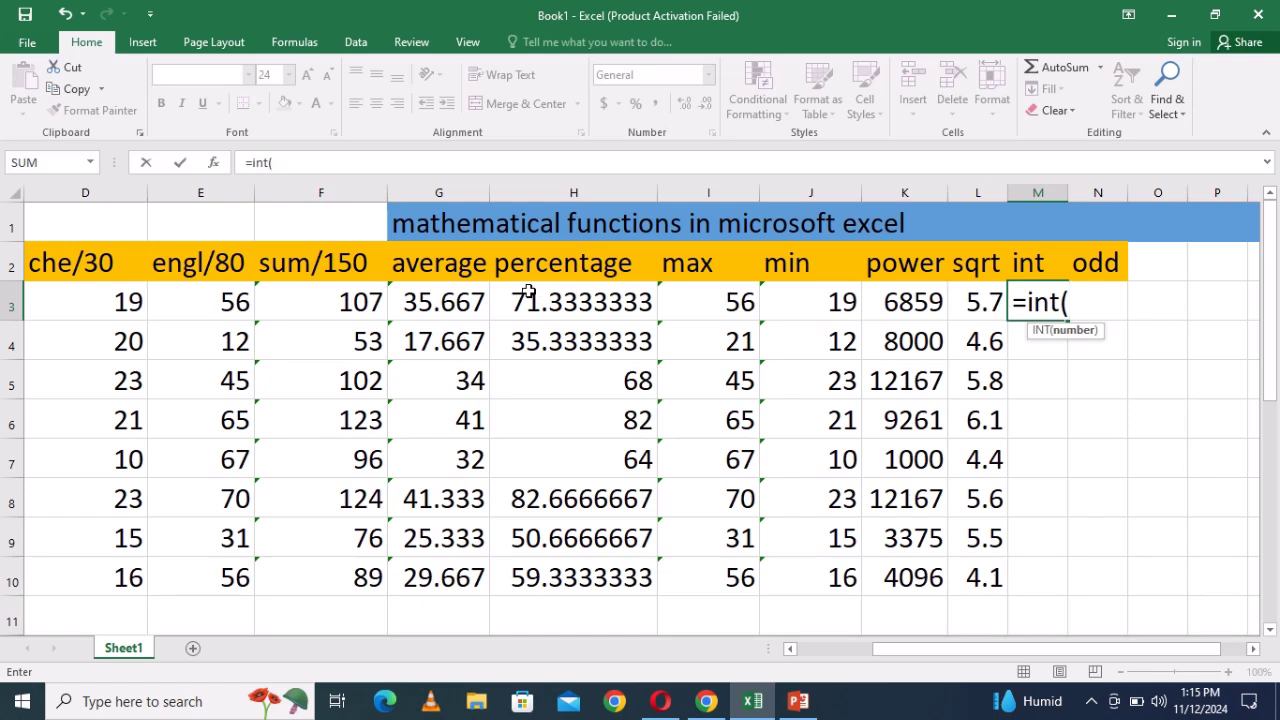
{"action": "left_click", "coordinate": [411, 301]}
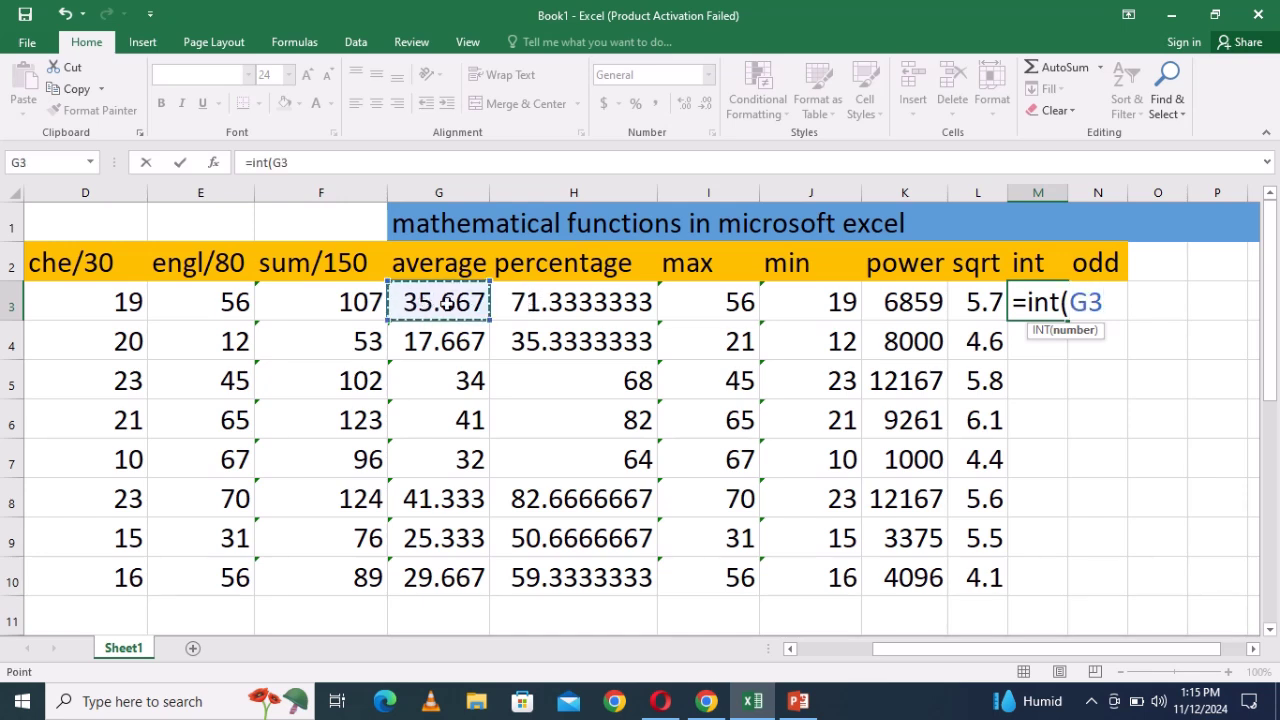
{"action": "type", "text": ")"}
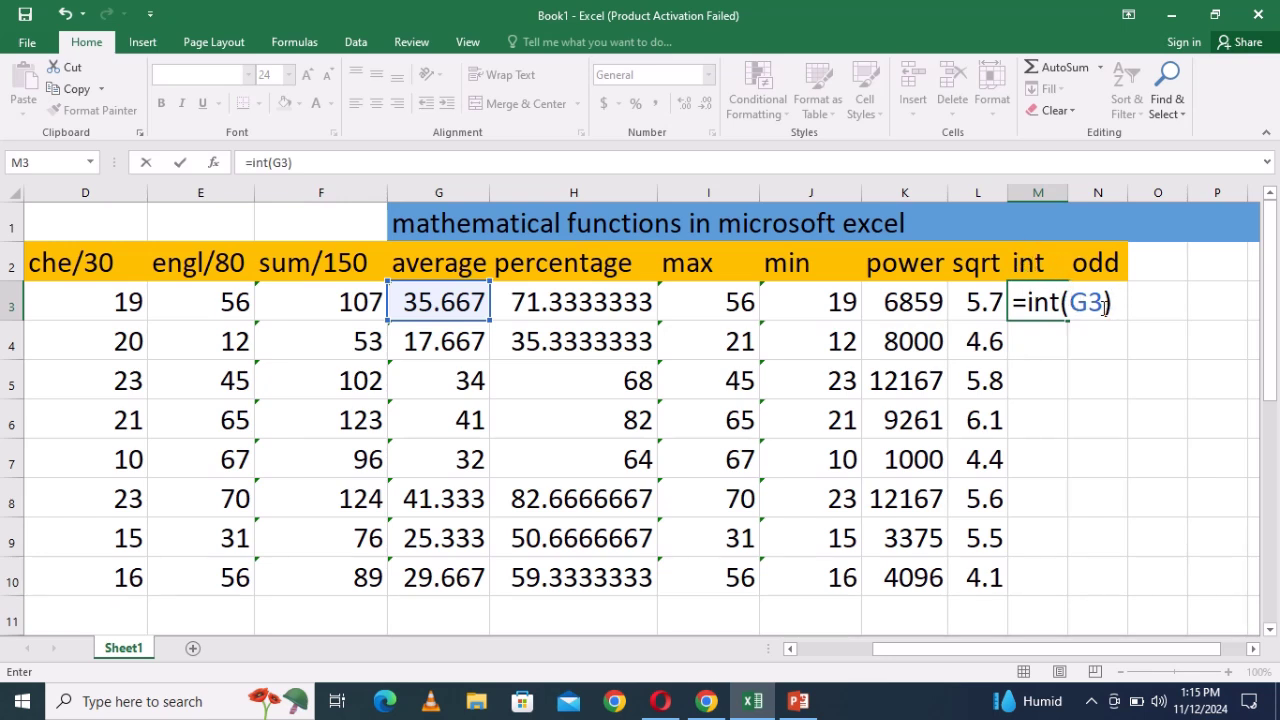
{"action": "key", "text": "Return"}
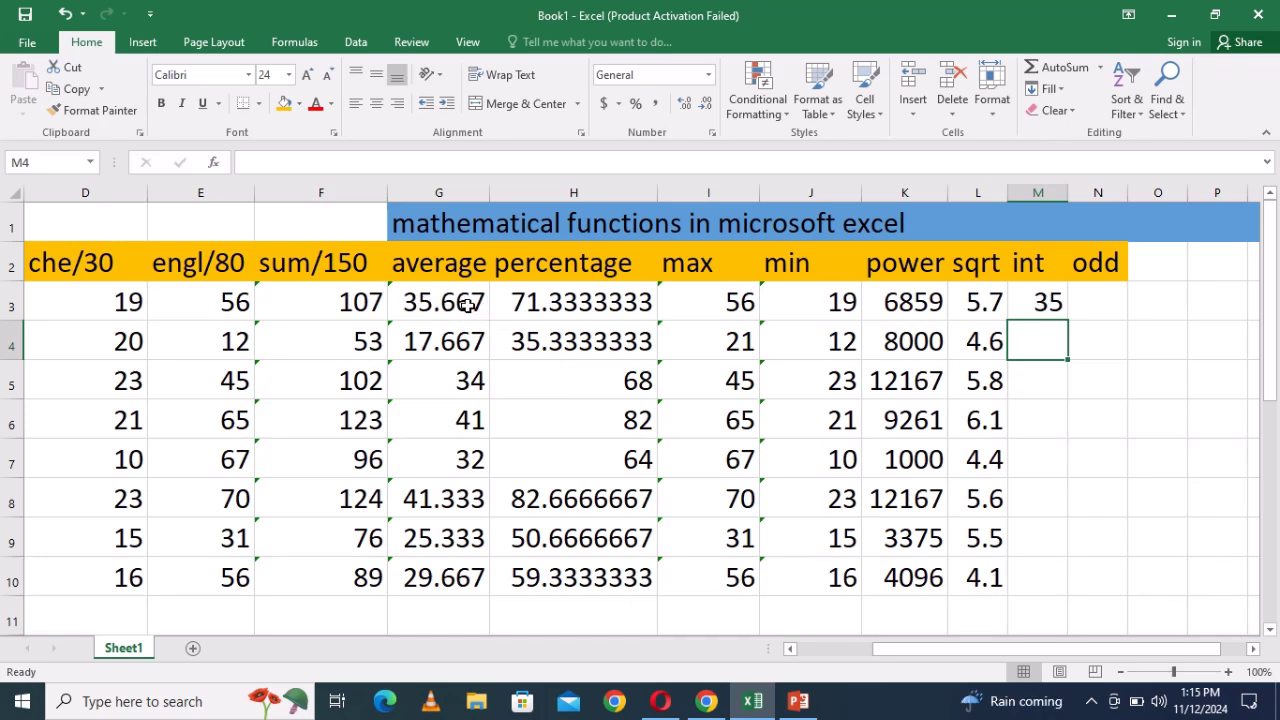
{"action": "left_click", "coordinate": [1034, 310]}
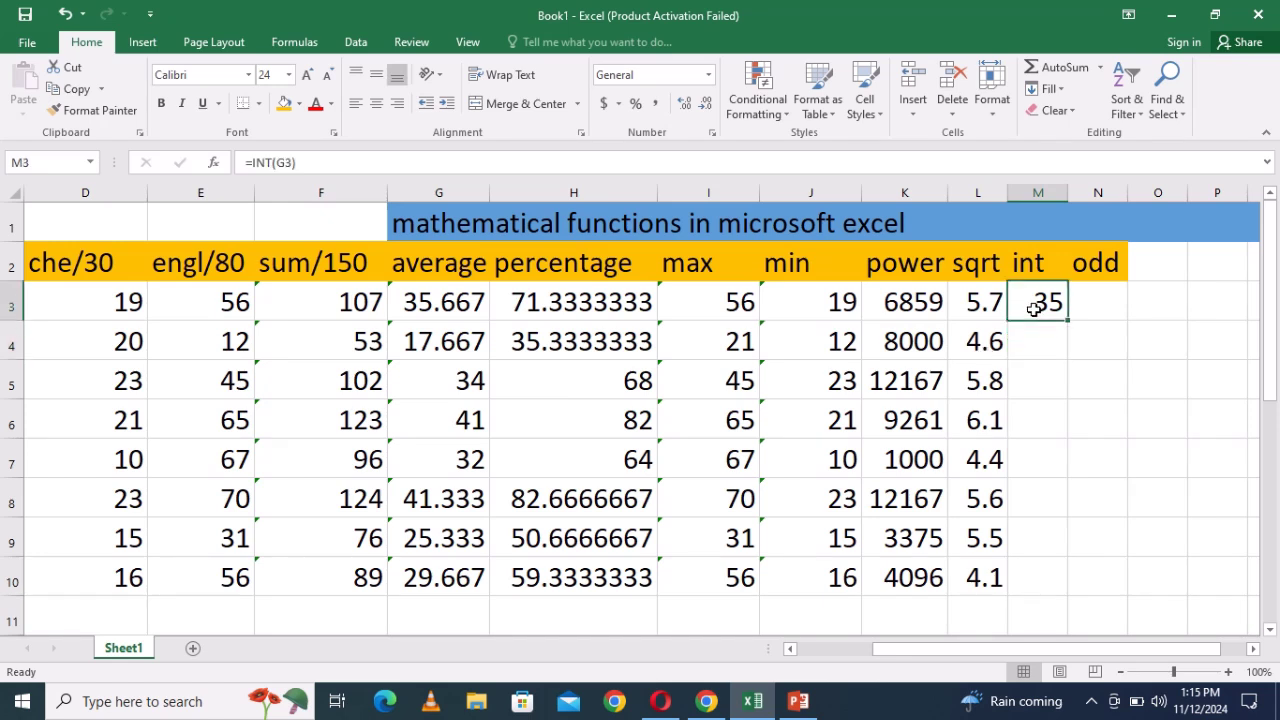
{"action": "left_click_drag", "start_coordinate": [1072, 312], "coordinate": [1066, 588]}
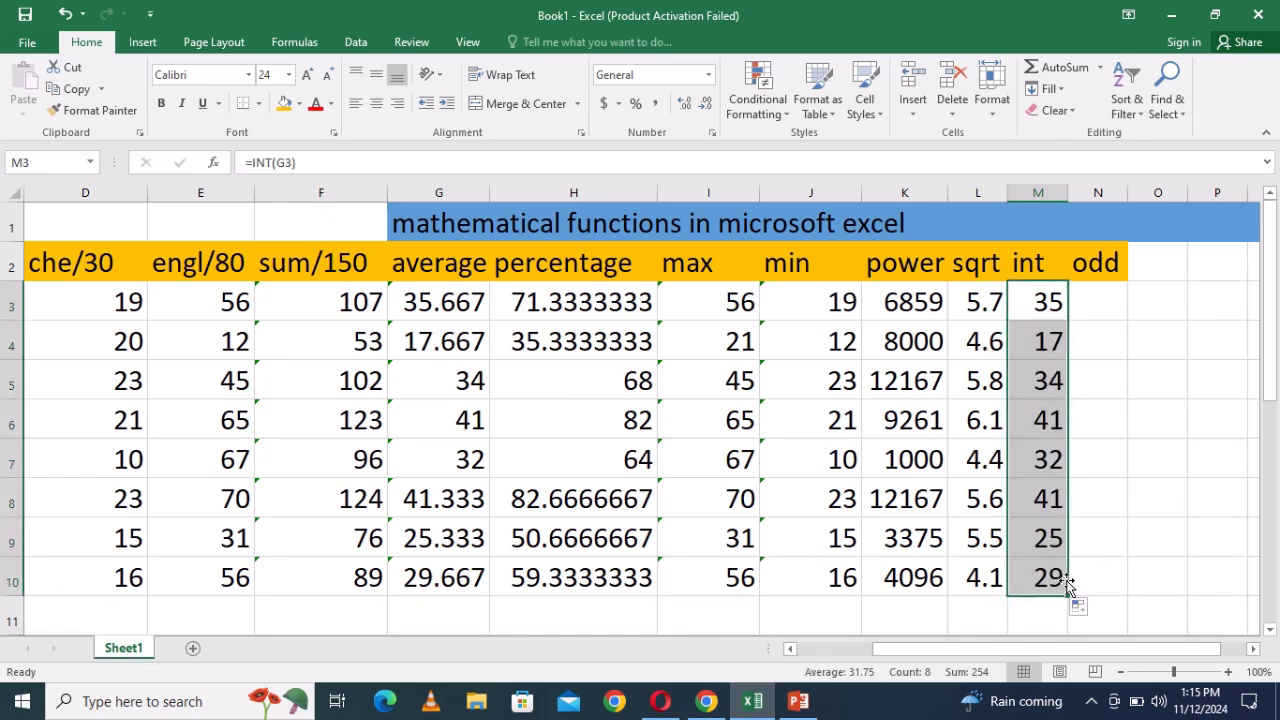
{"action": "left_click", "coordinate": [1105, 570]}
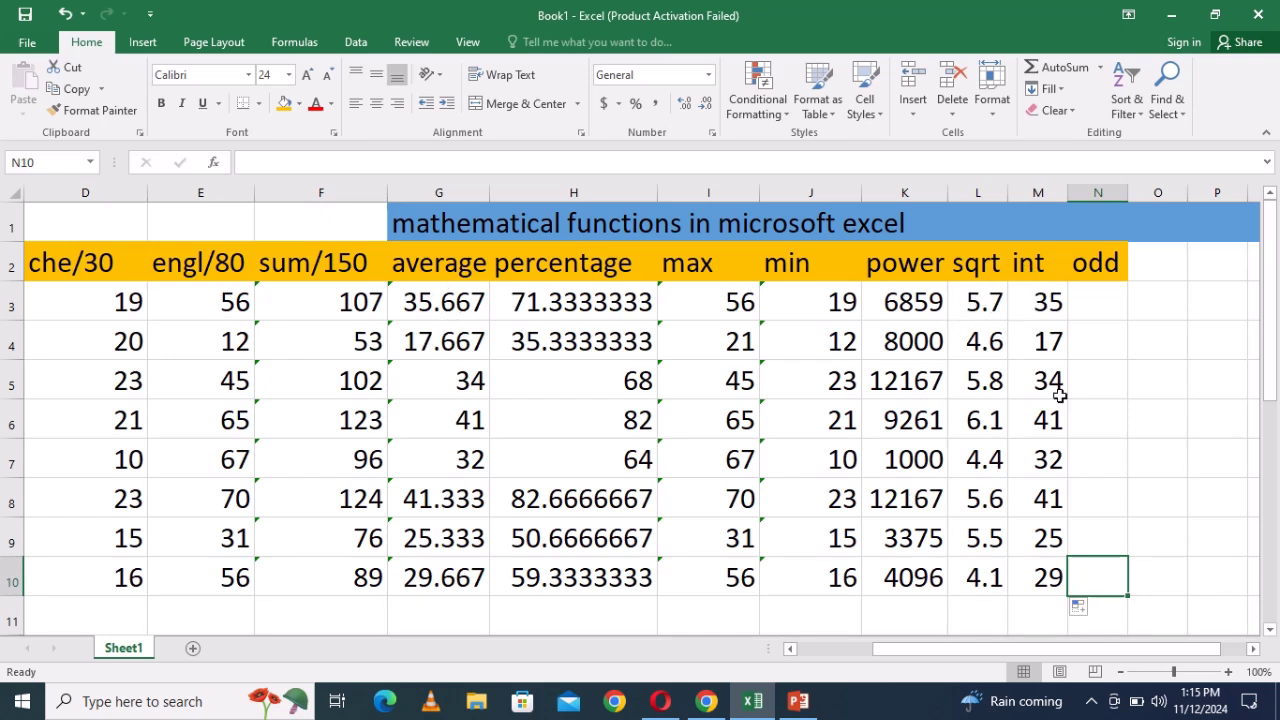
Enter the formula =odd(E3) in N3 of the odd column and fill it down to N10.
{"action": "left_click", "coordinate": [1084, 308]}
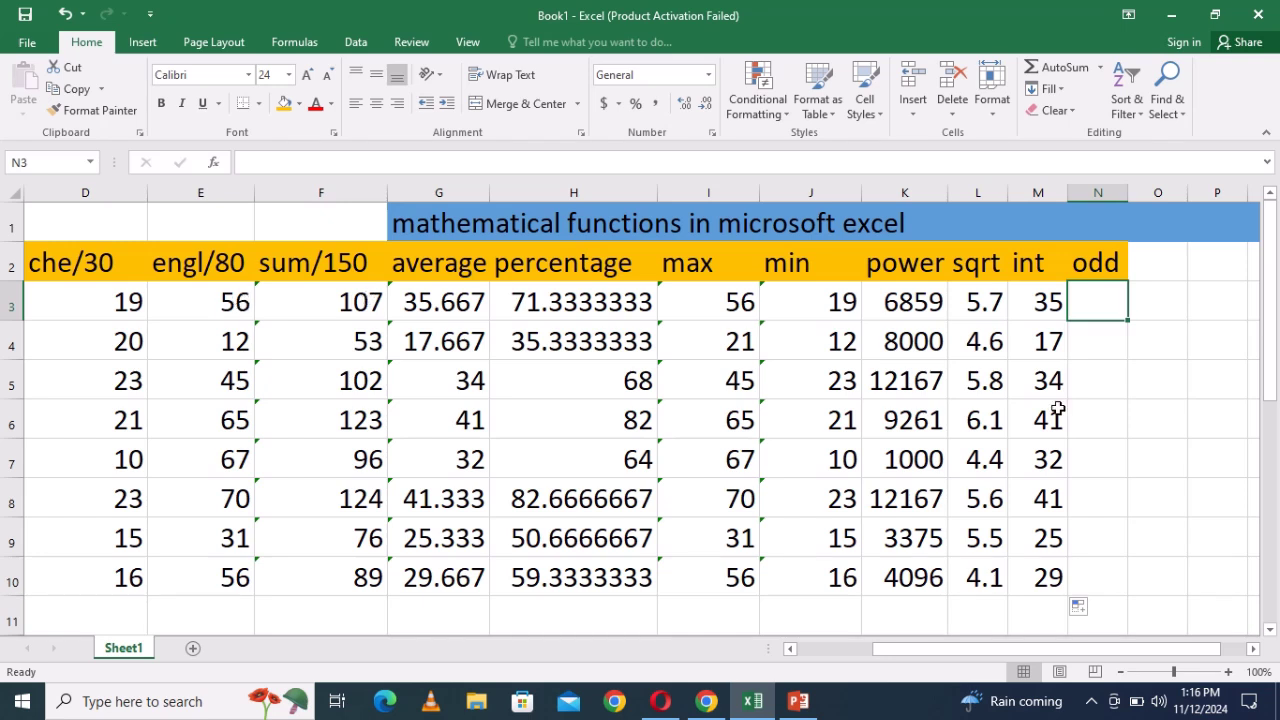
{"action": "type", "text": "=odd"}
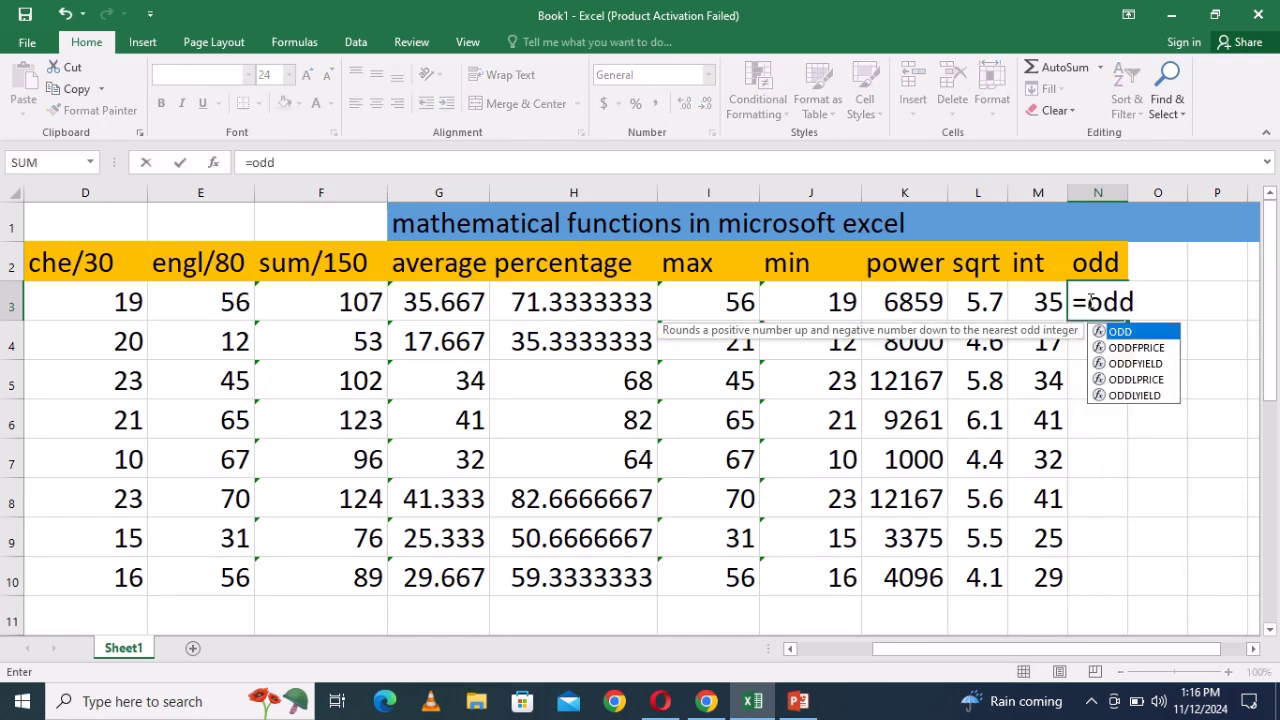
{"action": "type", "text": "("}
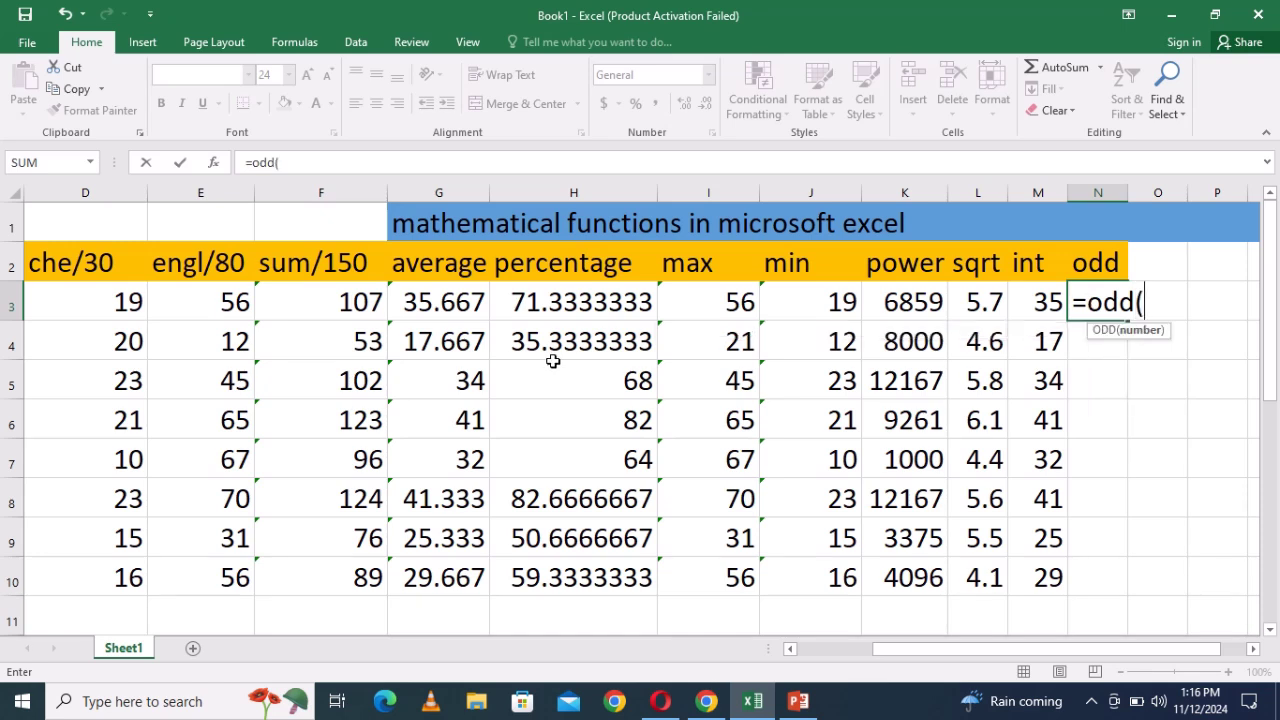
{"action": "left_click", "coordinate": [222, 308]}
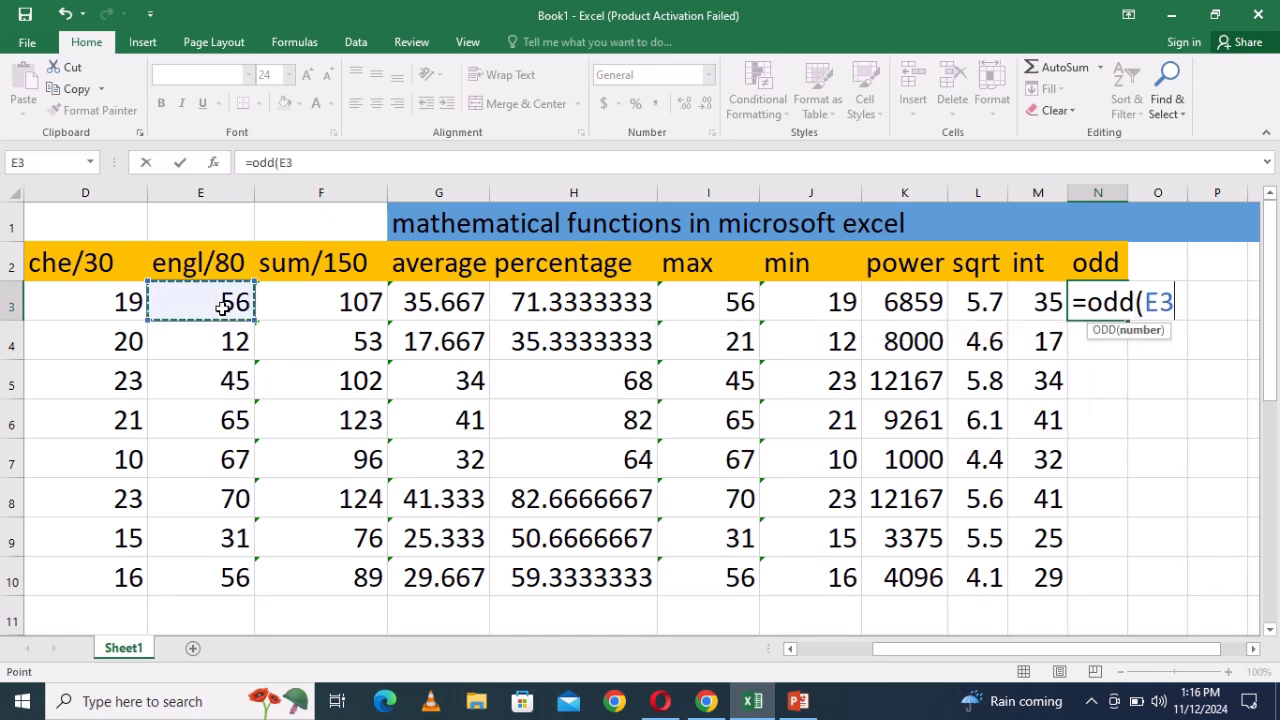
{"action": "type", "text": ")"}
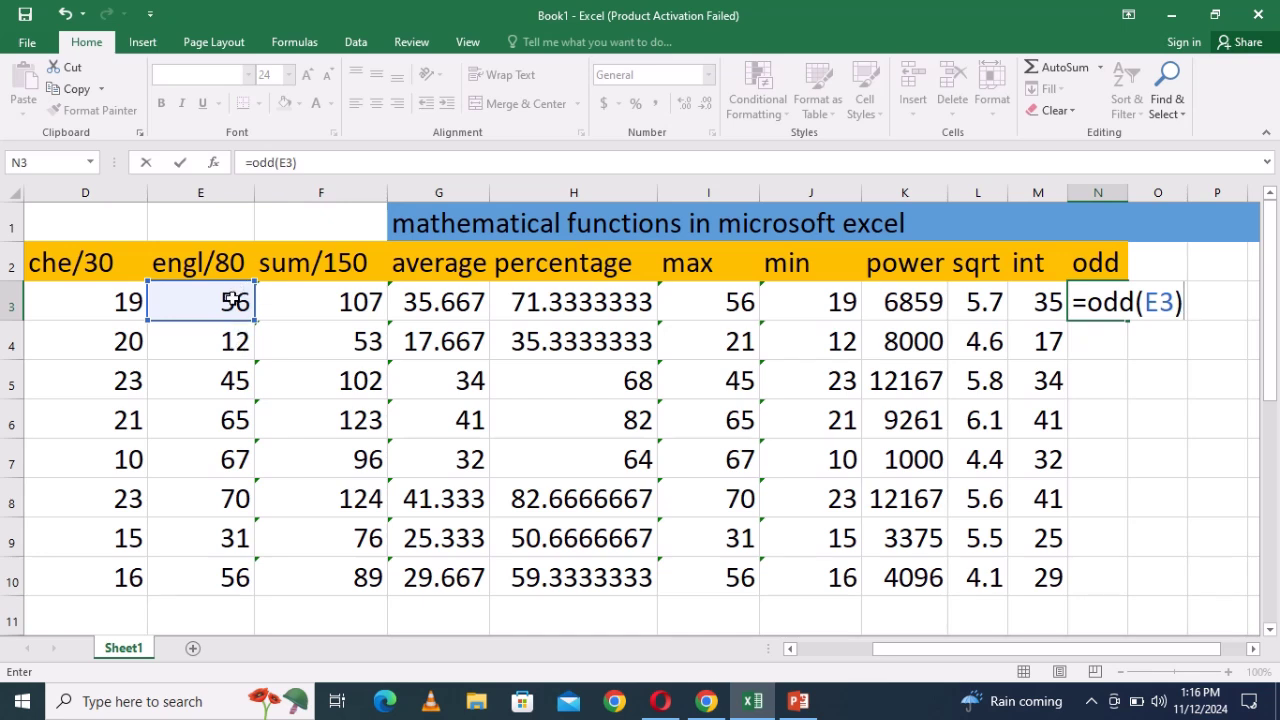
{"action": "key", "text": "Return"}
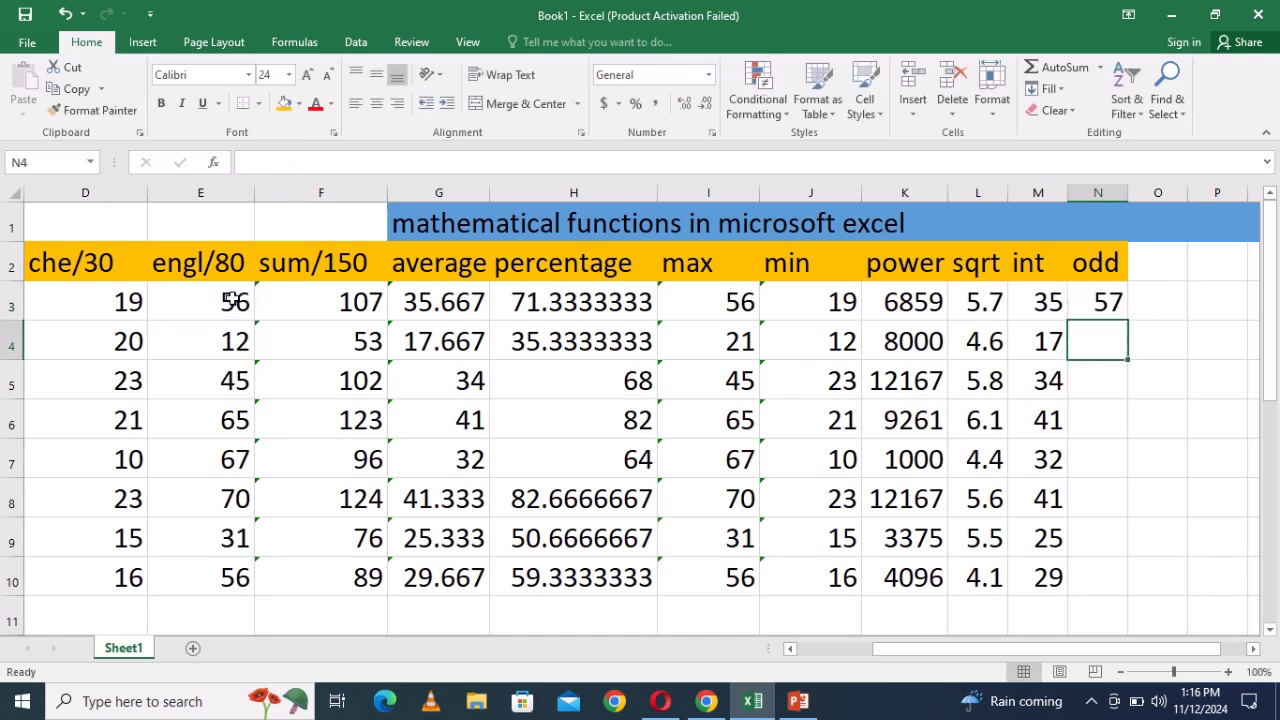
{"action": "left_click", "coordinate": [1113, 302]}
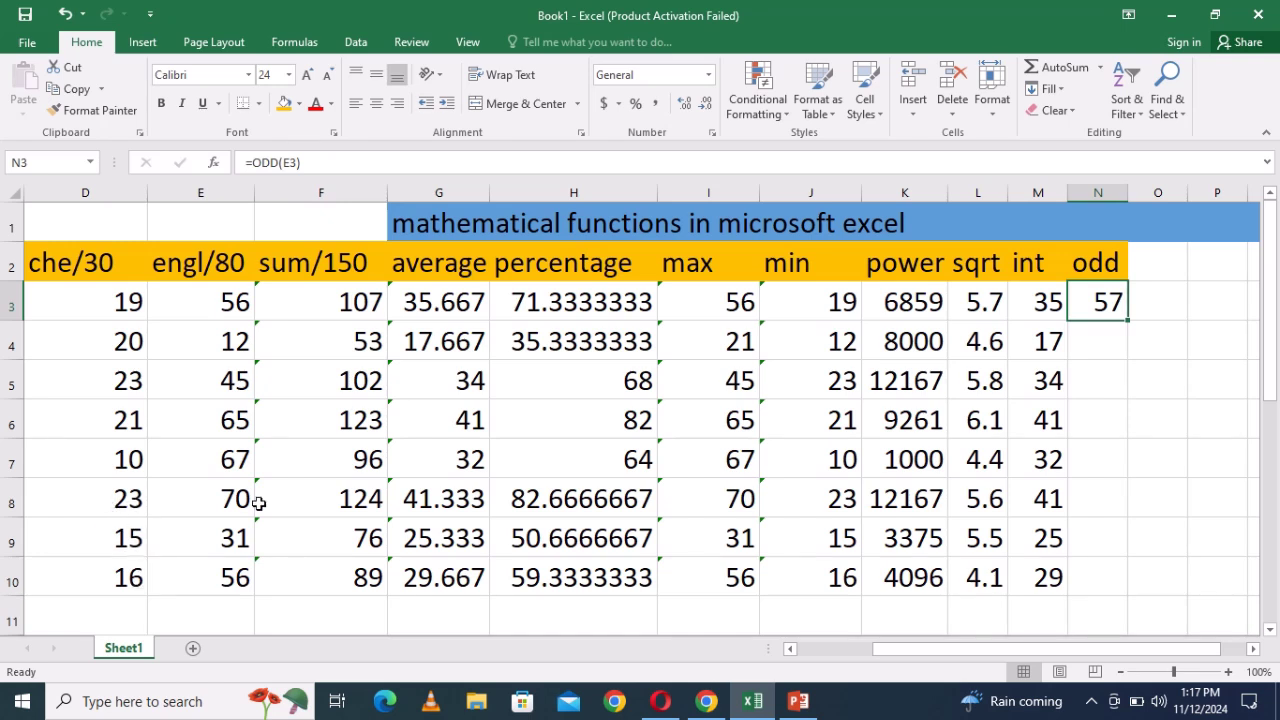
{"action": "left_click_drag", "start_coordinate": [1127, 320], "coordinate": [1121, 590]}
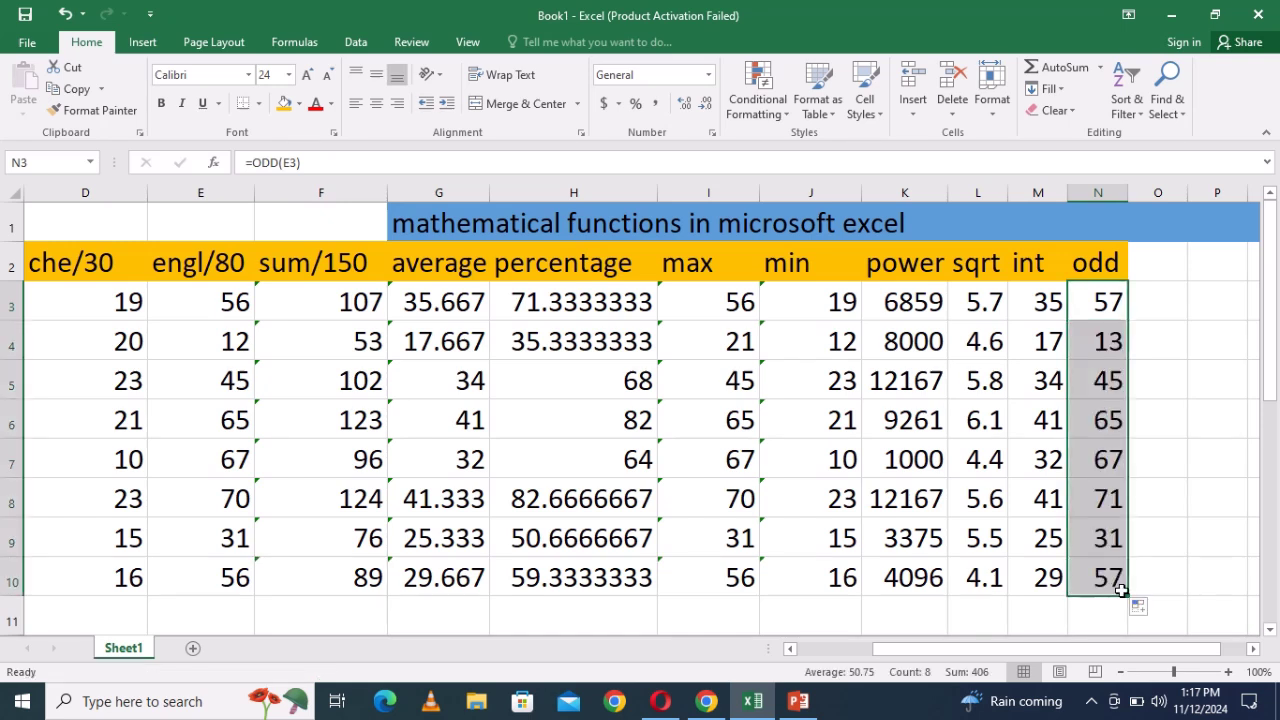
{"action": "left_click", "coordinate": [1142, 304]}
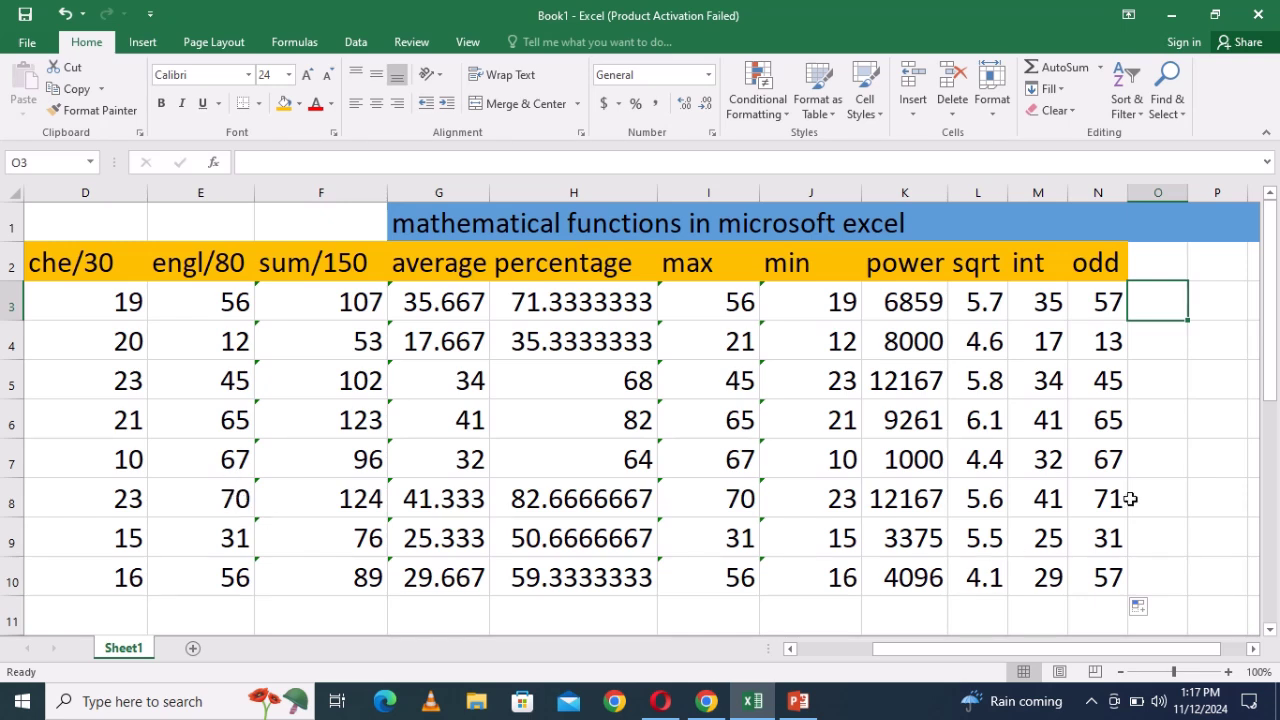
{"action": "left_click", "coordinate": [1155, 271]}
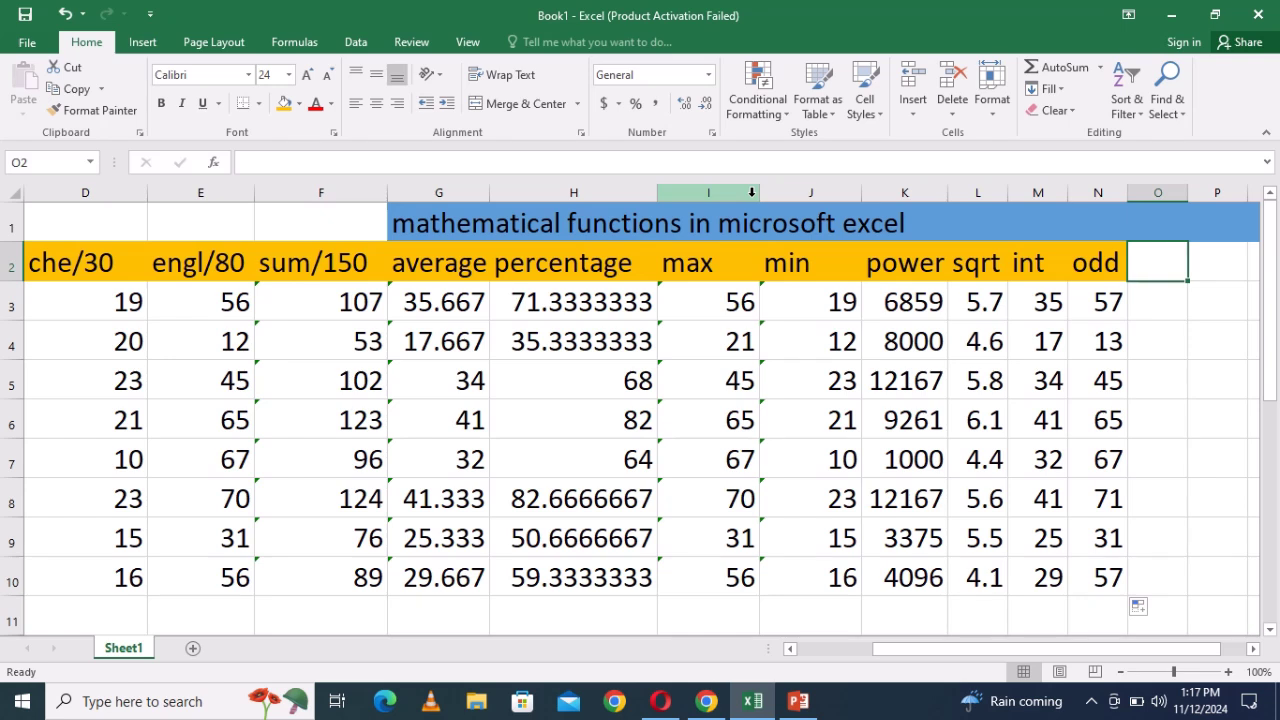
{"action": "mouse_move", "coordinate": [620, 8]}
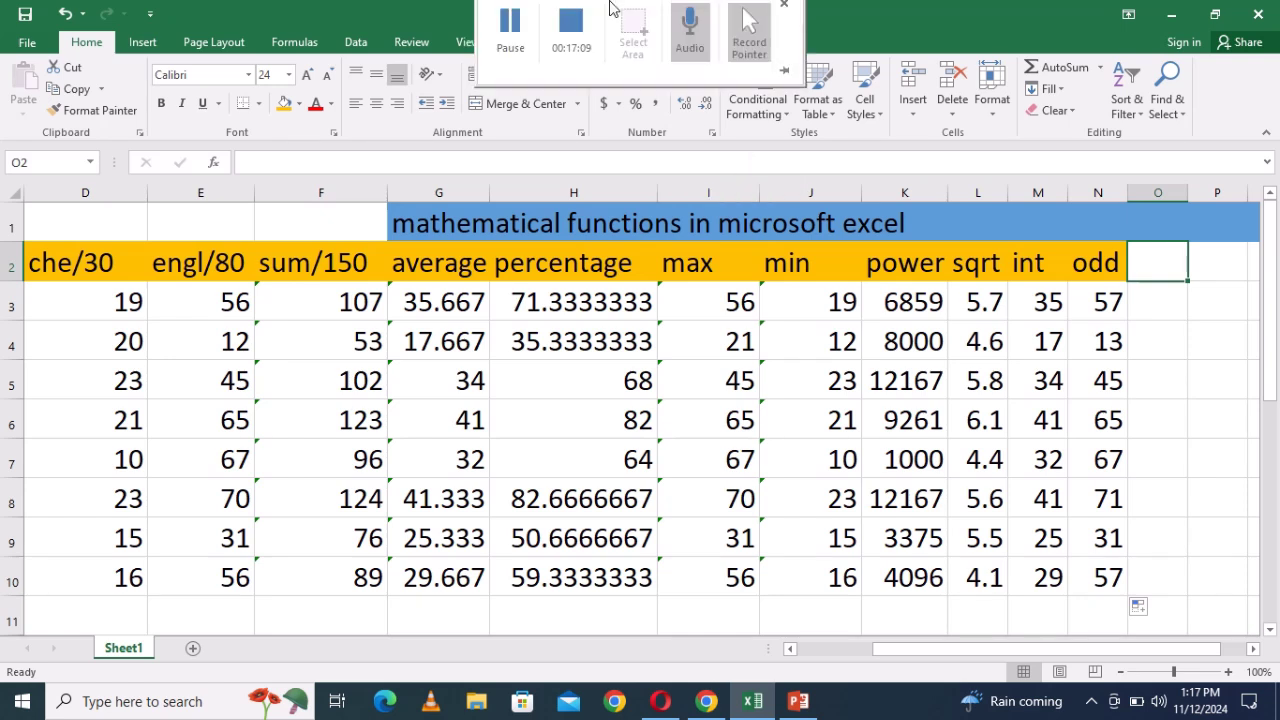